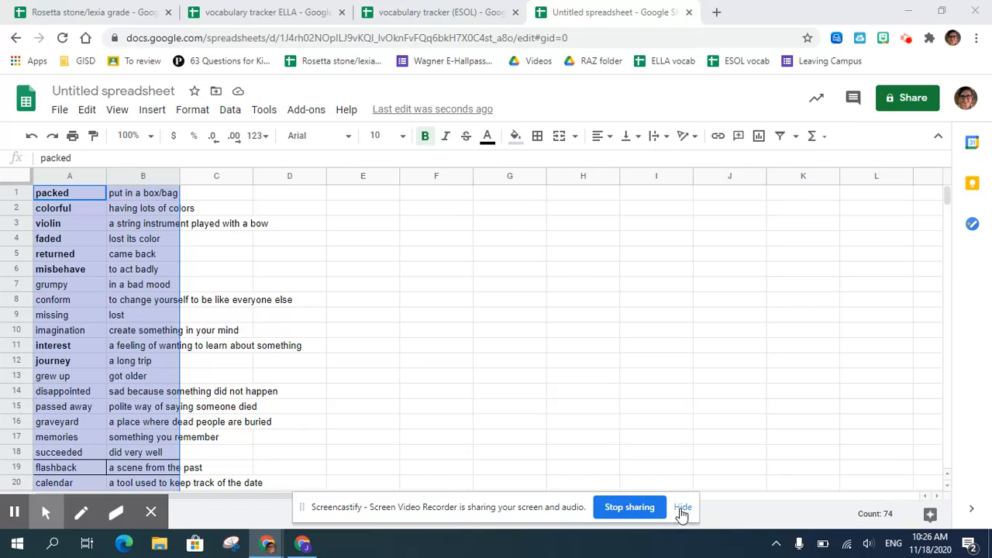
{"action": "left_click", "coordinate": [683, 507]}
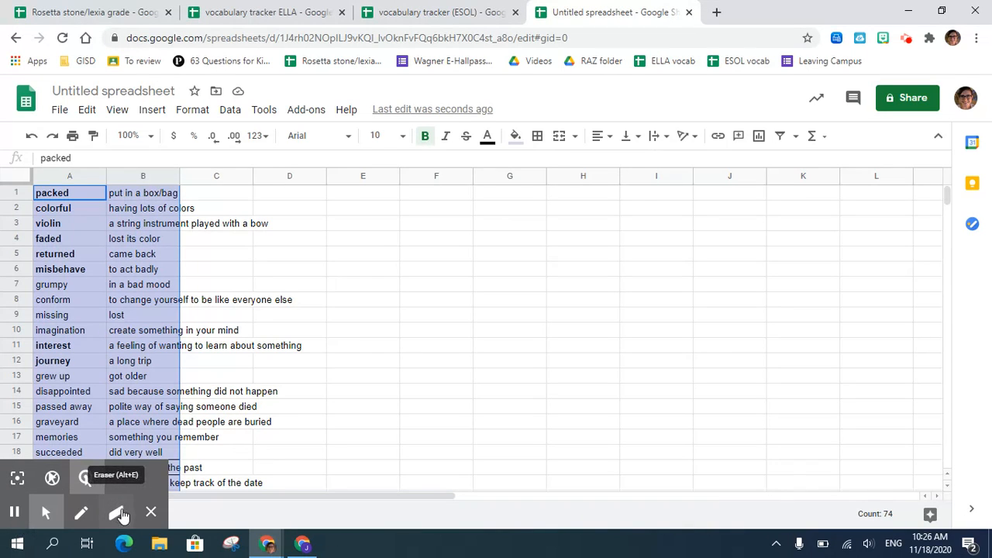
{"action": "left_click", "coordinate": [150, 513]}
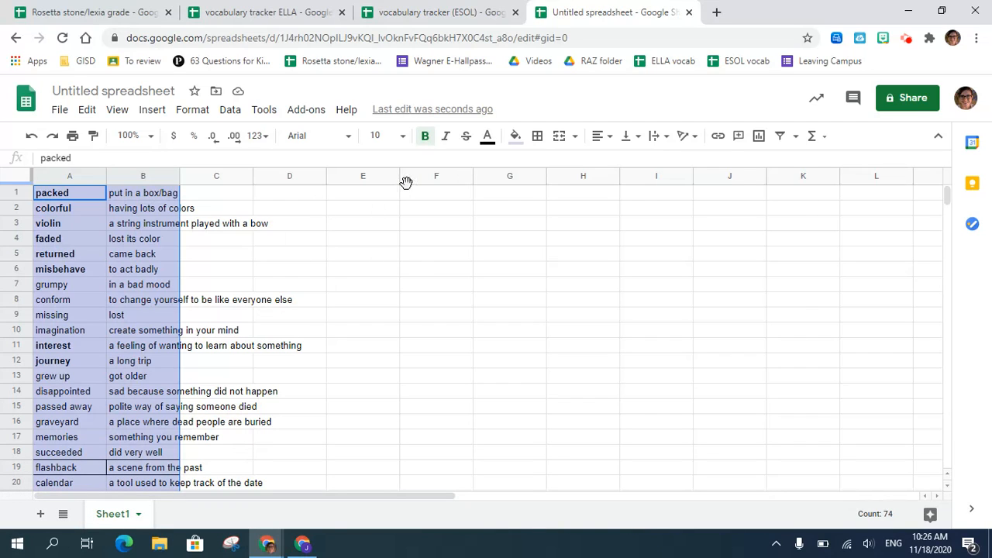
- Open the vocabulary tracker (ESOL) spreadsheet and review its words, definitions and quiz score columns on Sheet1
{"action": "left_click", "coordinate": [447, 16]}
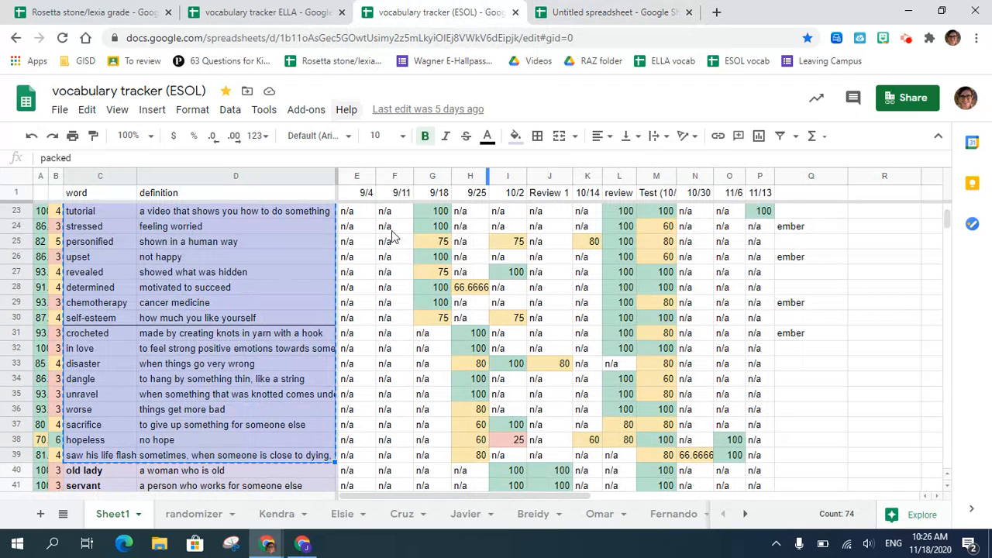
{"action": "left_click", "coordinate": [259, 334]}
{"action": "scroll", "coordinate": [260, 335], "scroll_direction": "up", "scroll_amount": 3}
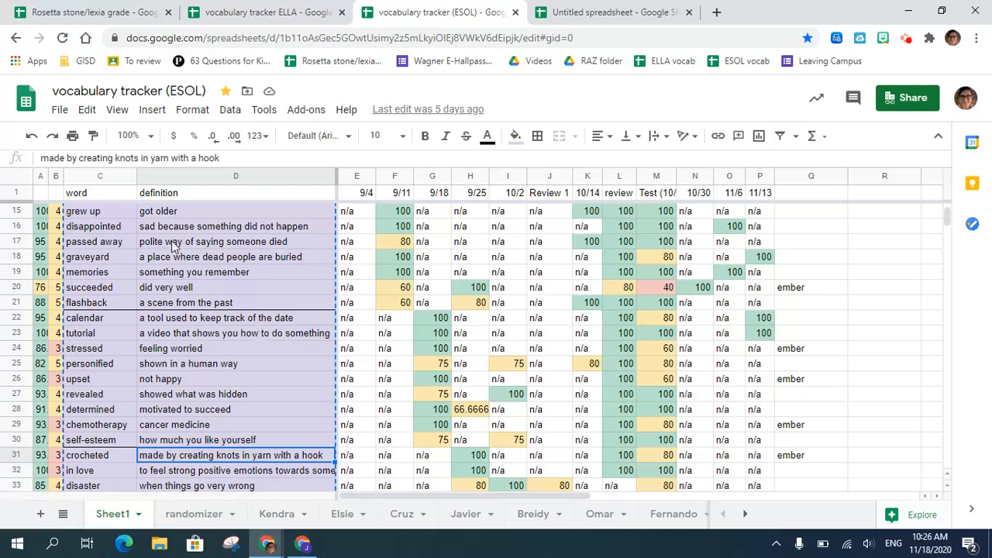
{"action": "scroll", "coordinate": [173, 247], "scroll_direction": "up", "scroll_amount": 5}
{"action": "scroll", "coordinate": [174, 246], "scroll_direction": "down", "scroll_amount": 18}
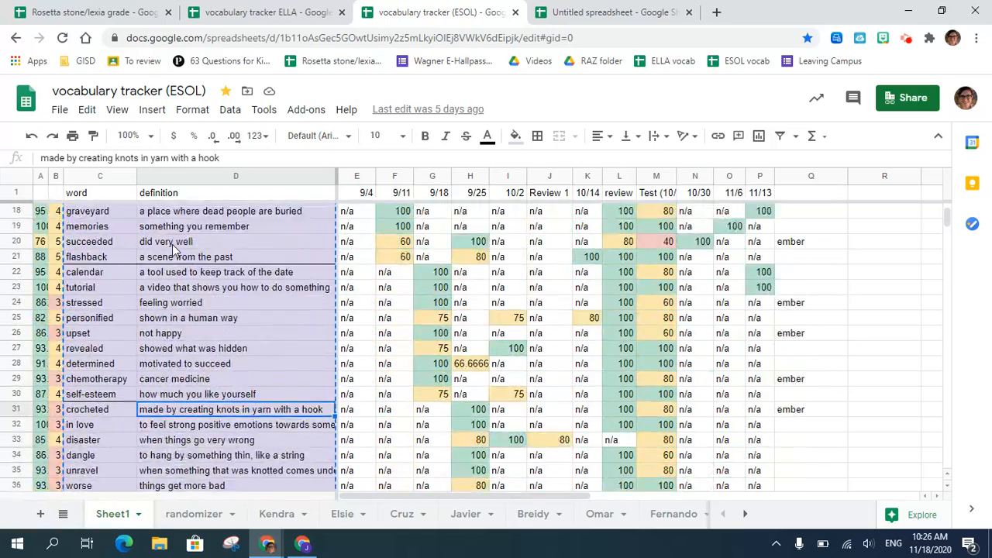
{"action": "scroll", "coordinate": [174, 246], "scroll_direction": "down", "scroll_amount": 10}
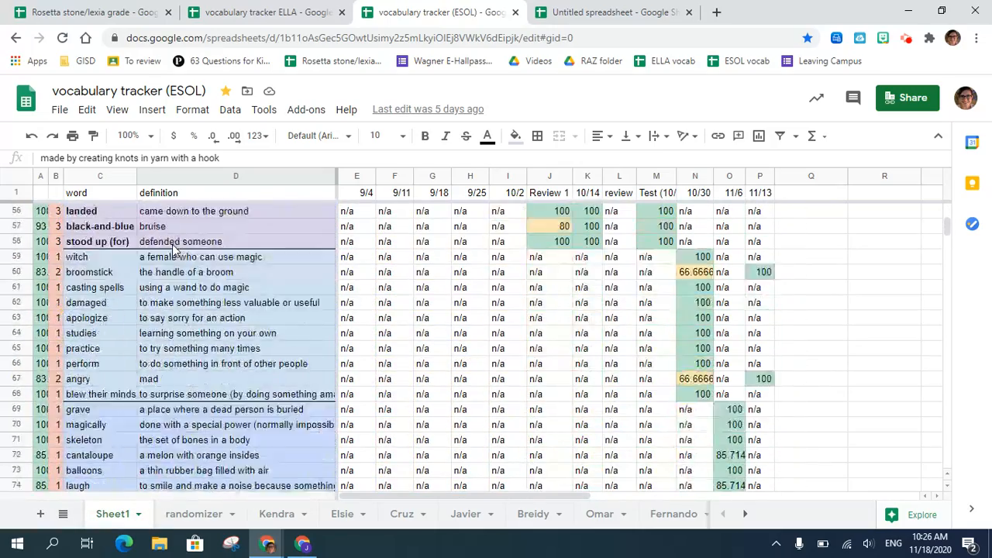
{"action": "scroll", "coordinate": [174, 246], "scroll_direction": "down", "scroll_amount": 2}
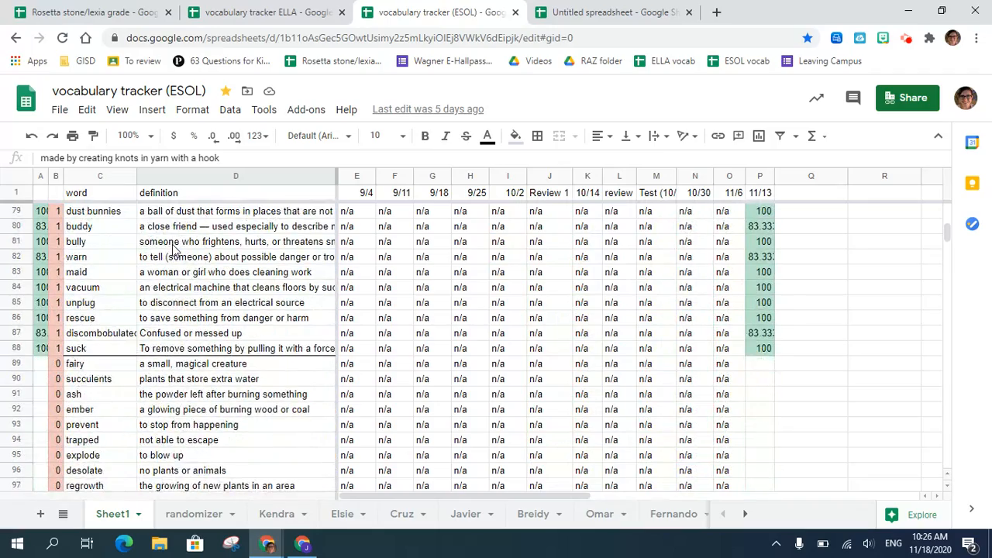
{"action": "scroll", "coordinate": [174, 246], "scroll_direction": "up", "scroll_amount": 20}
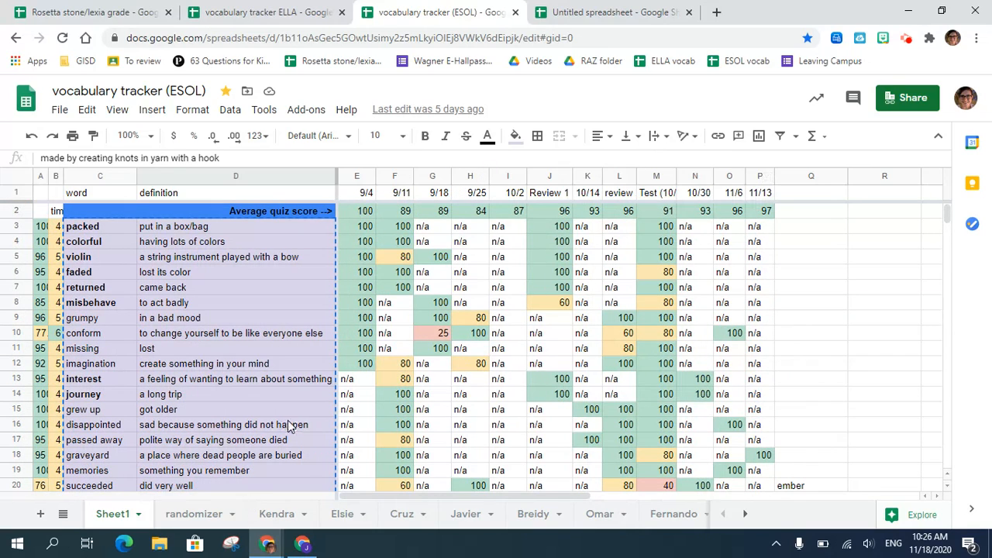
- Review the per-word quiz marks on the individual sheets of the first four students in the ESOL tracker
{"action": "left_click", "coordinate": [271, 515]}
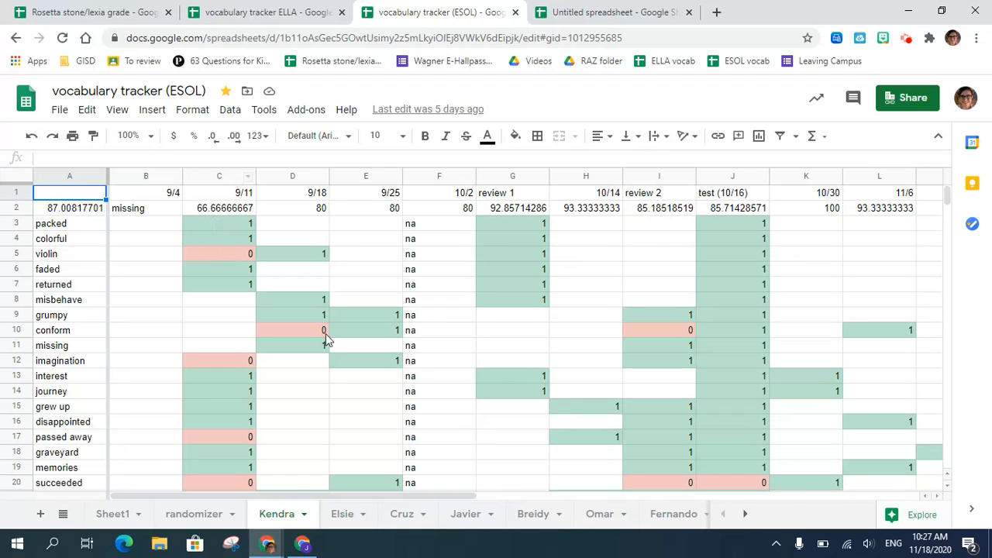
{"action": "scroll", "coordinate": [172, 384], "scroll_direction": "down", "scroll_amount": 2}
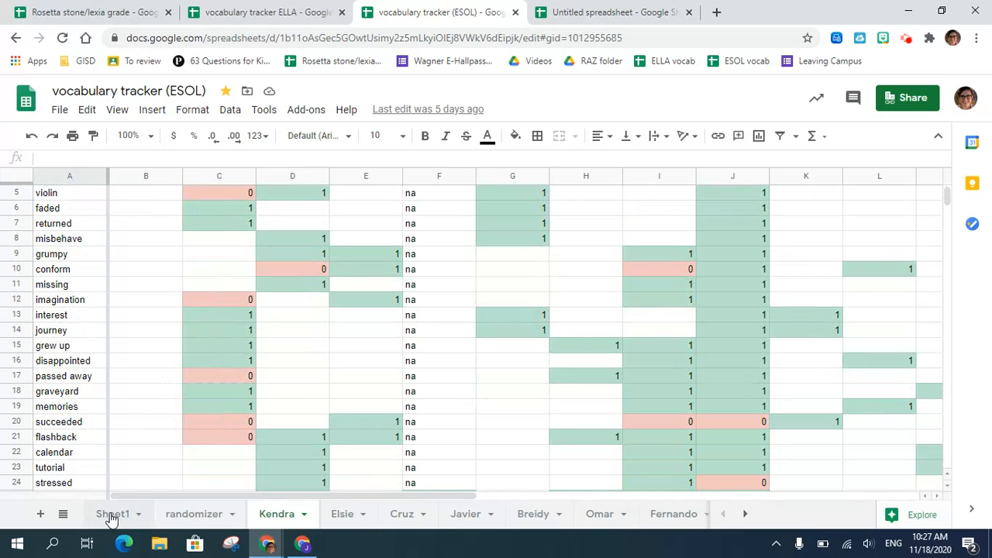
{"action": "left_click", "coordinate": [346, 514]}
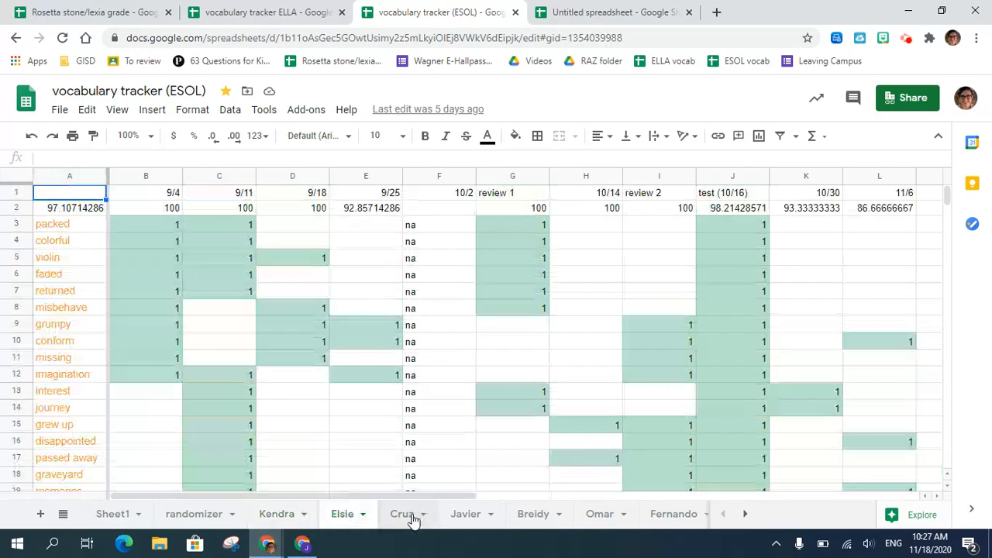
{"action": "left_click", "coordinate": [405, 514]}
{"action": "left_click", "coordinate": [467, 515]}
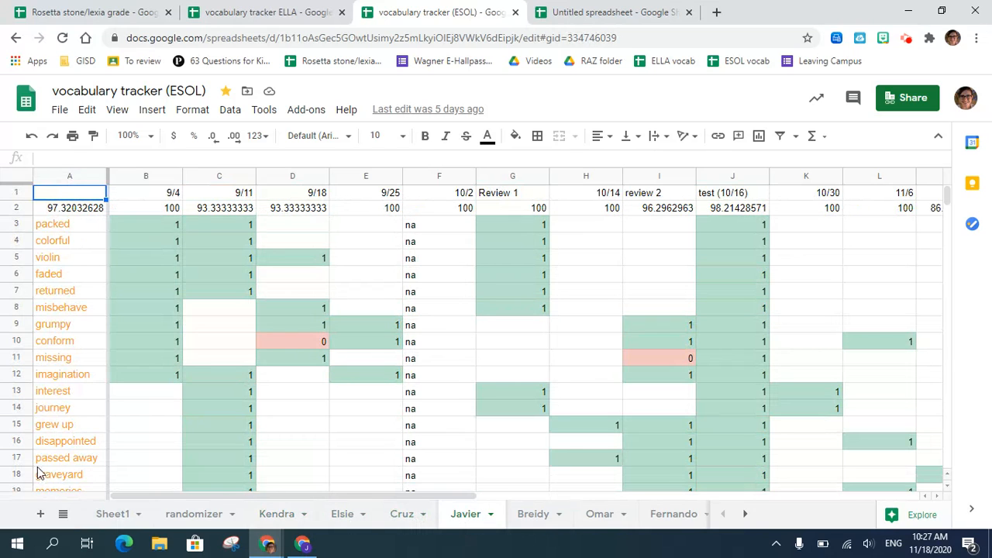
- Inspect the 9/11 average formula for "imagination" on Sheet1 and compare it with the first student's sheet
{"action": "left_click", "coordinate": [108, 514]}
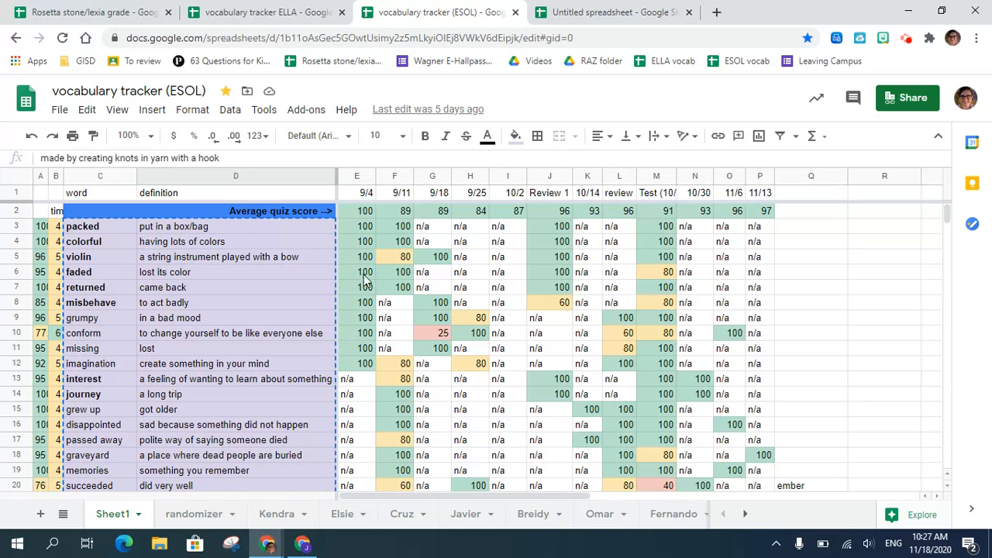
{"action": "scroll", "coordinate": [334, 333], "scroll_direction": "down", "scroll_amount": 2}
{"action": "scroll", "coordinate": [333, 334], "scroll_direction": "up", "scroll_amount": 2}
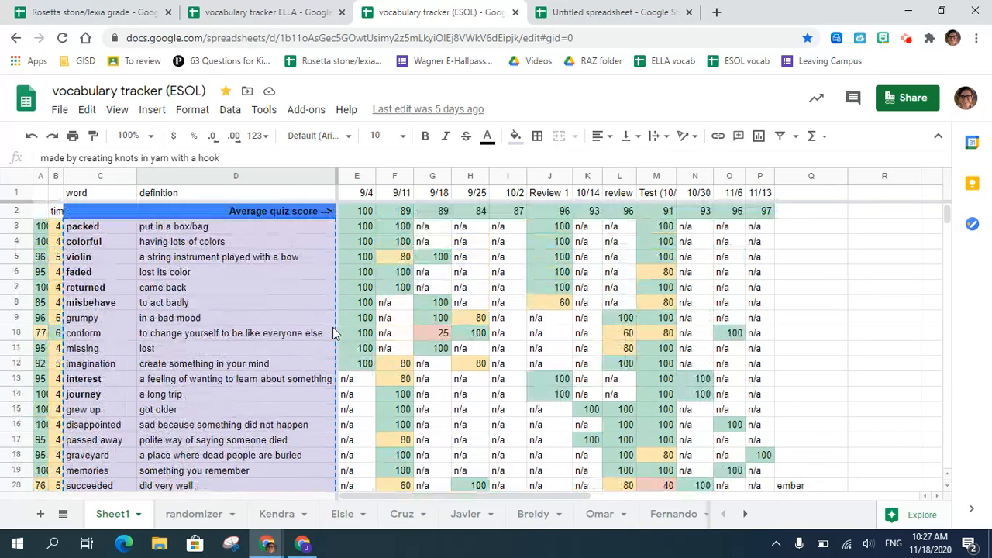
{"action": "left_click", "coordinate": [395, 369]}
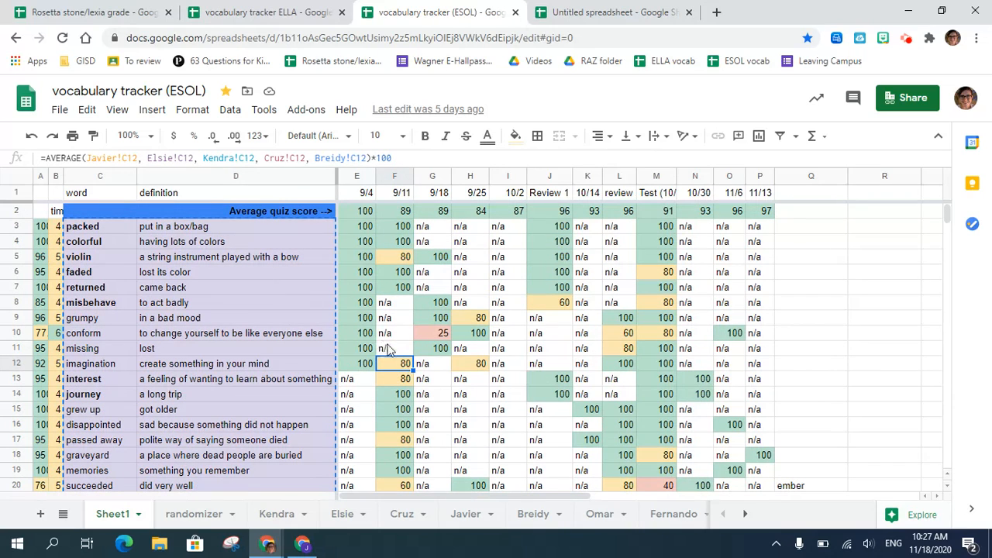
{"action": "left_click", "coordinate": [279, 517]}
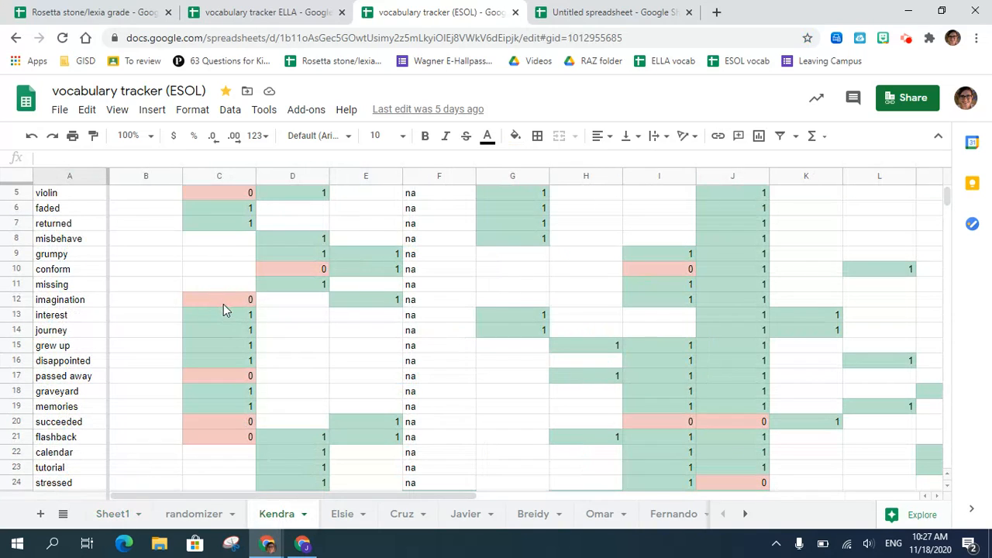
{"action": "left_click", "coordinate": [111, 514]}
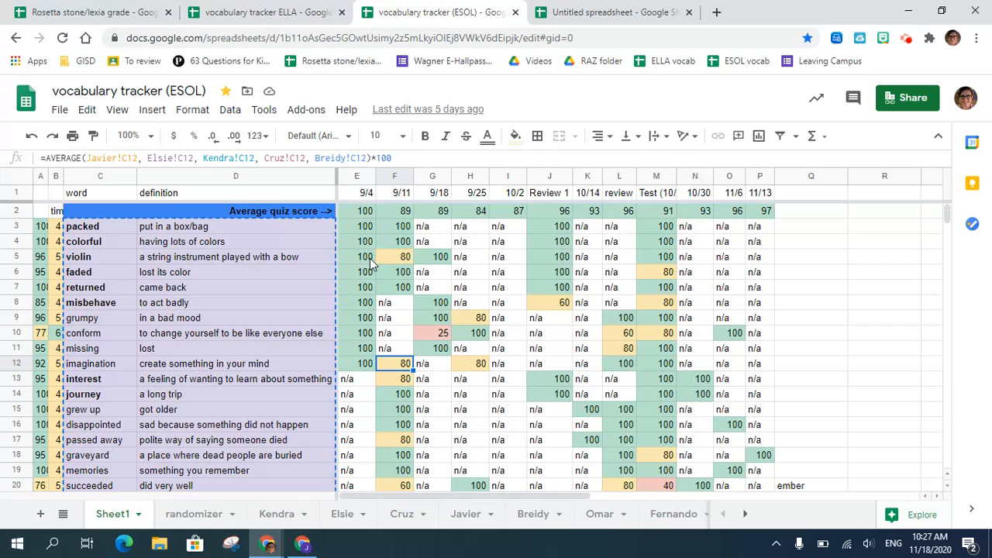
- Inspect the 9/4 formulas on Sheet1 for the average quiz score and the word "packed"
{"action": "left_click", "coordinate": [355, 215]}
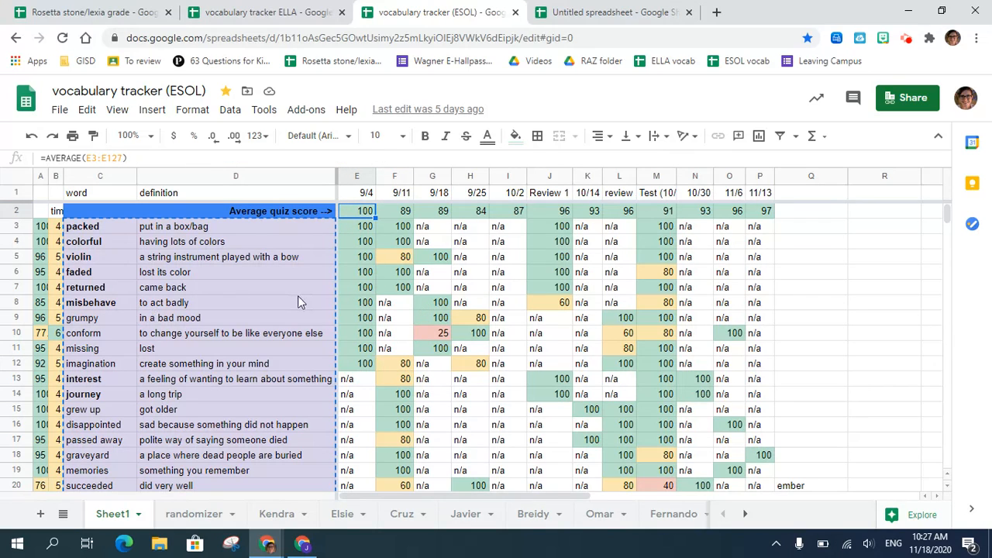
{"action": "left_click", "coordinate": [354, 229]}
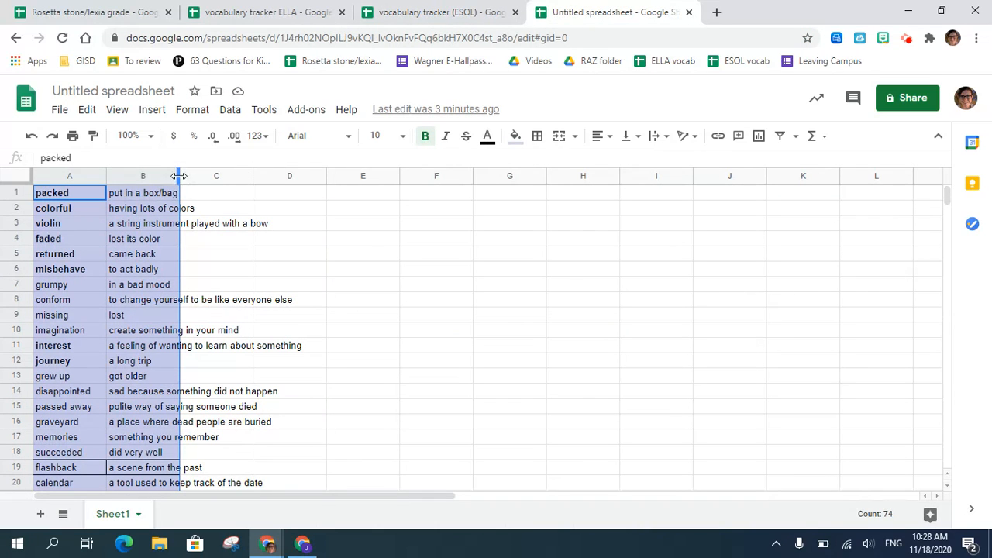
- In the untitled spreadsheet, clear the phrase "saw his life flash before his eyes" and its definition from row 37
{"action": "scroll", "coordinate": [59, 256], "scroll_direction": "down", "scroll_amount": 8}
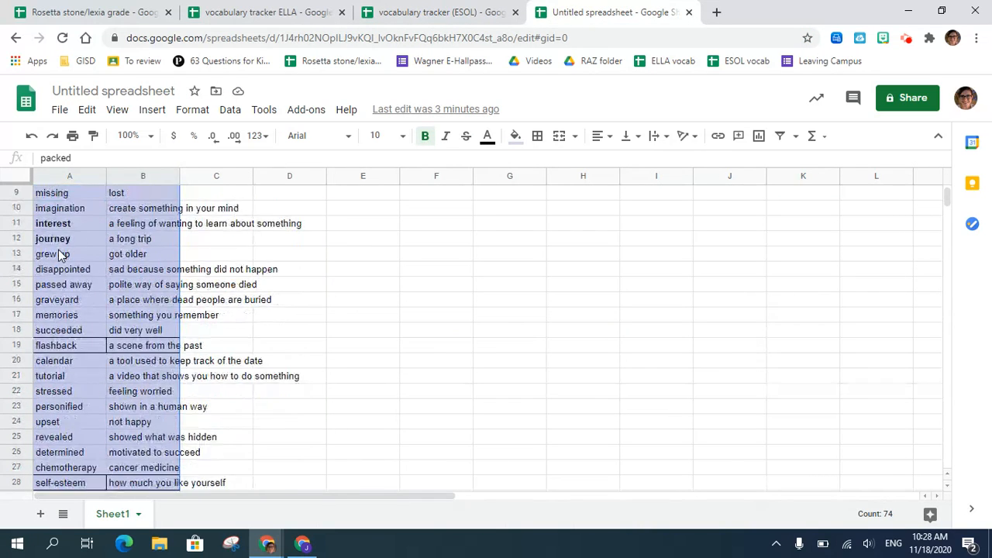
{"action": "scroll", "coordinate": [60, 256], "scroll_direction": "up", "scroll_amount": 5}
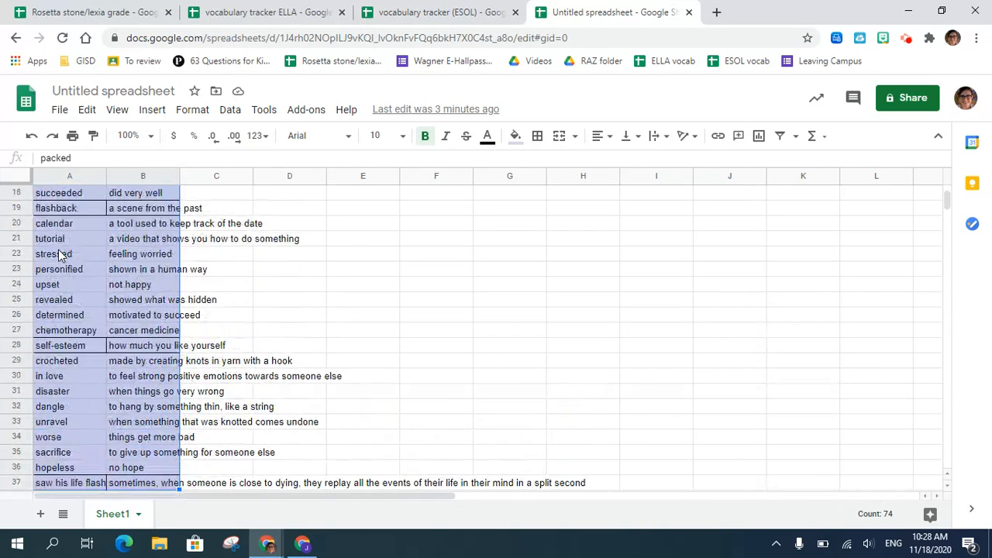
{"action": "scroll", "coordinate": [60, 255], "scroll_direction": "down", "scroll_amount": 3}
{"action": "left_click", "coordinate": [73, 486]}
{"action": "left_click", "coordinate": [155, 484], "text": "shift"}
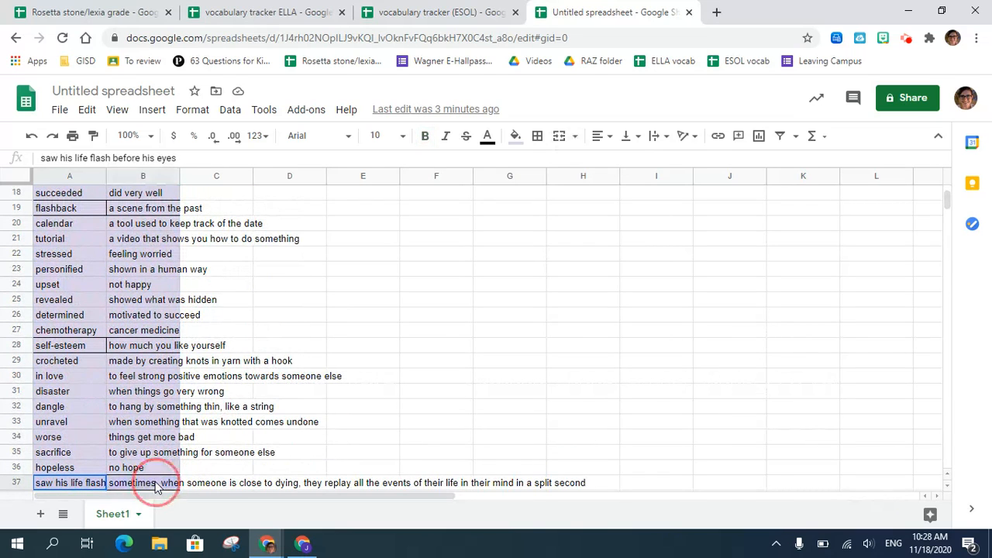
{"action": "key", "text": "Delete"}
- Auto-fit the width of column B to the vocabulary definitions and check the list
{"action": "scroll", "coordinate": [140, 380], "scroll_direction": "up", "scroll_amount": 6}
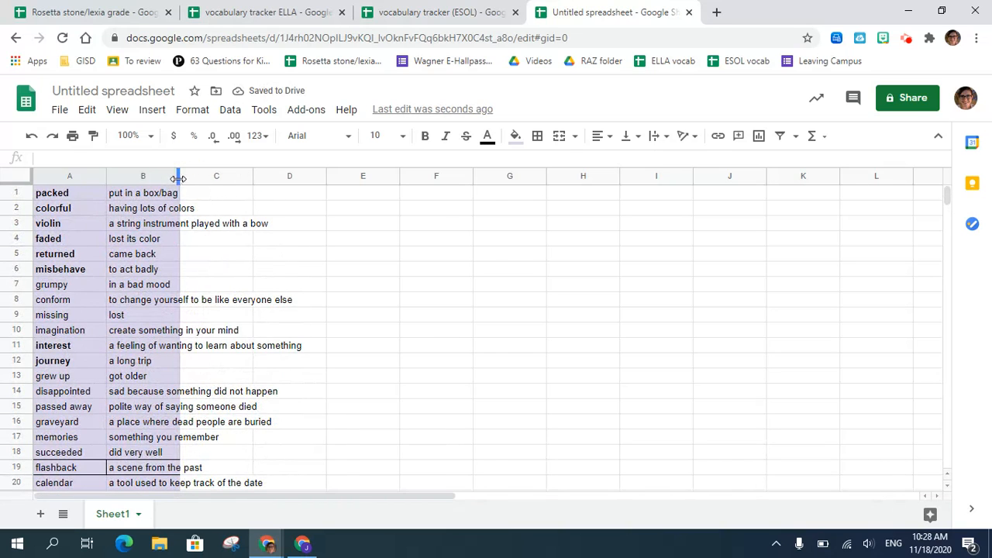
{"action": "double_click", "coordinate": [178, 178]}
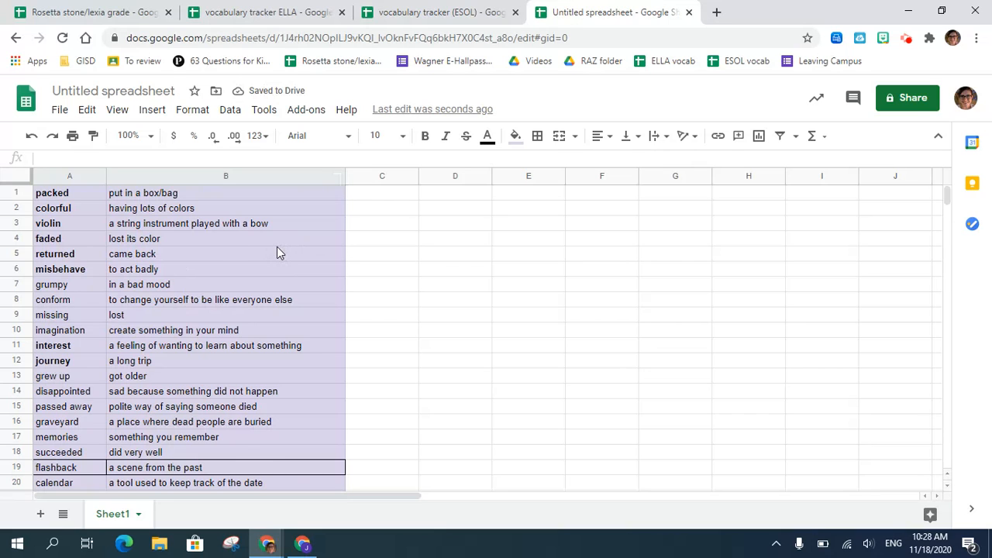
{"action": "scroll", "coordinate": [279, 253], "scroll_direction": "down", "scroll_amount": 5}
{"action": "scroll", "coordinate": [279, 253], "scroll_direction": "up", "scroll_amount": 5}
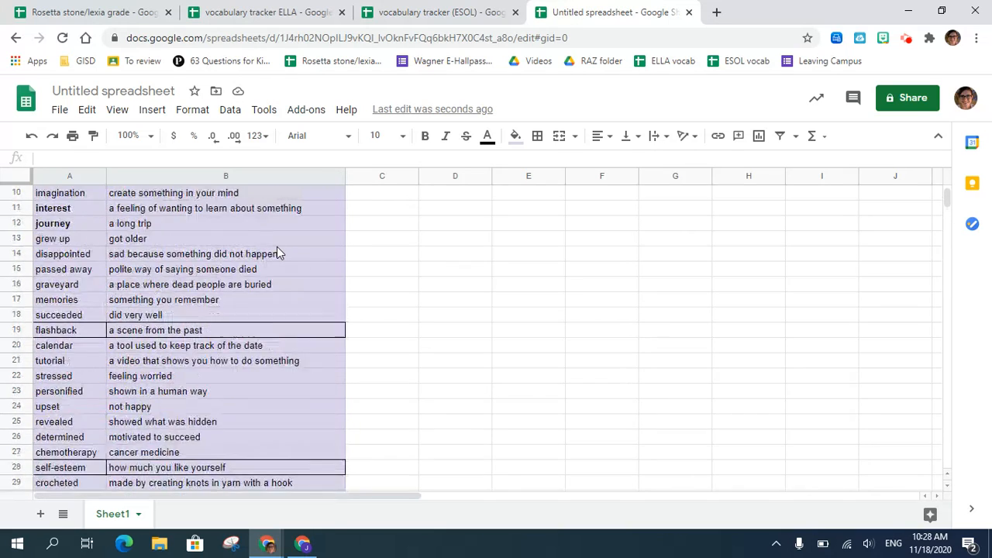
{"action": "left_click", "coordinate": [384, 304]}
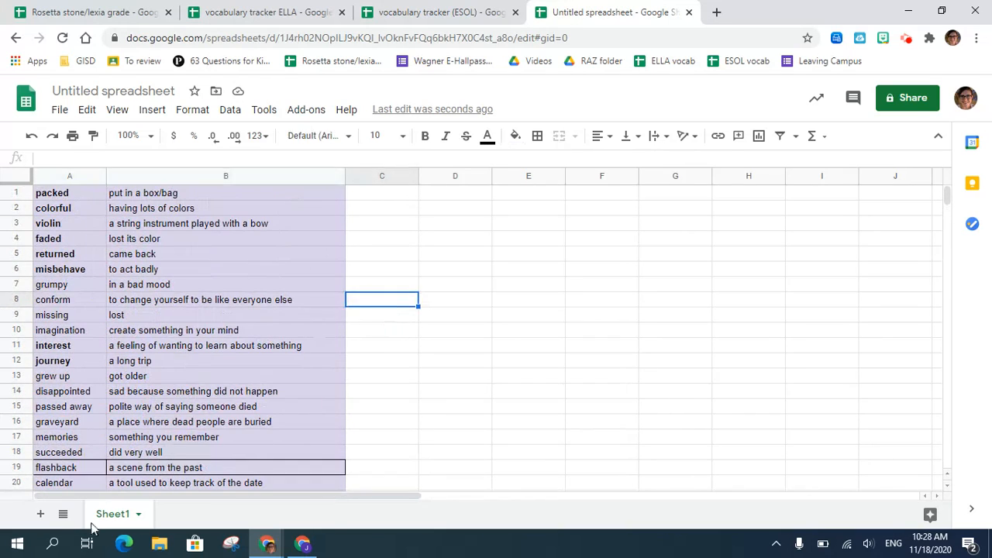
- Add a new sheet to the spreadsheet and rename it with the first student's first name
{"action": "left_click", "coordinate": [41, 514]}
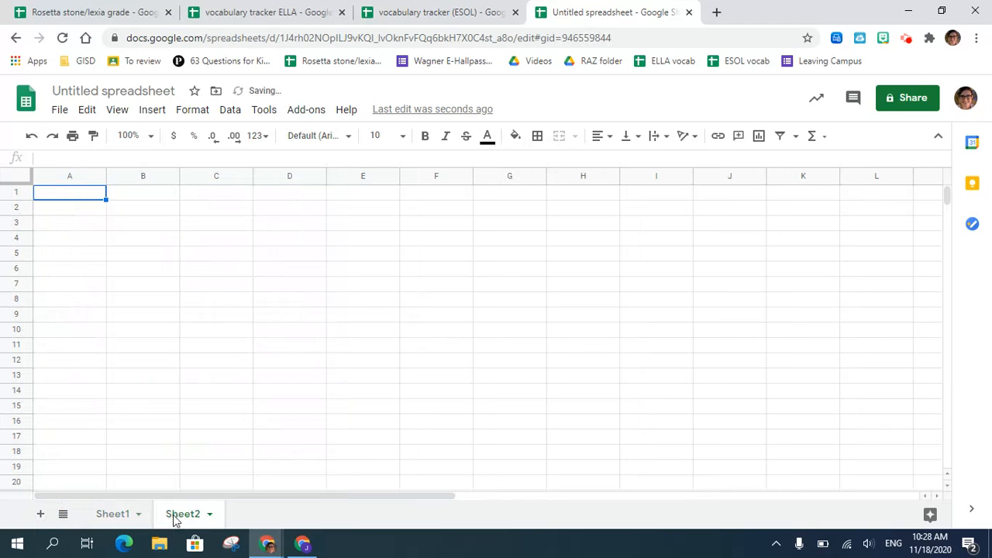
{"action": "double_click", "coordinate": [175, 516]}
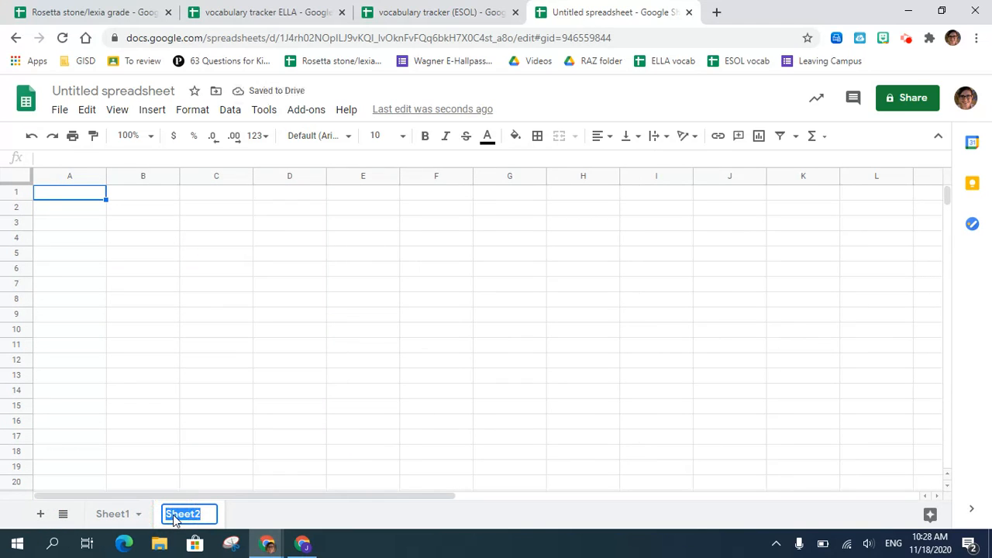
{"action": "type", "text": "Kendra"}
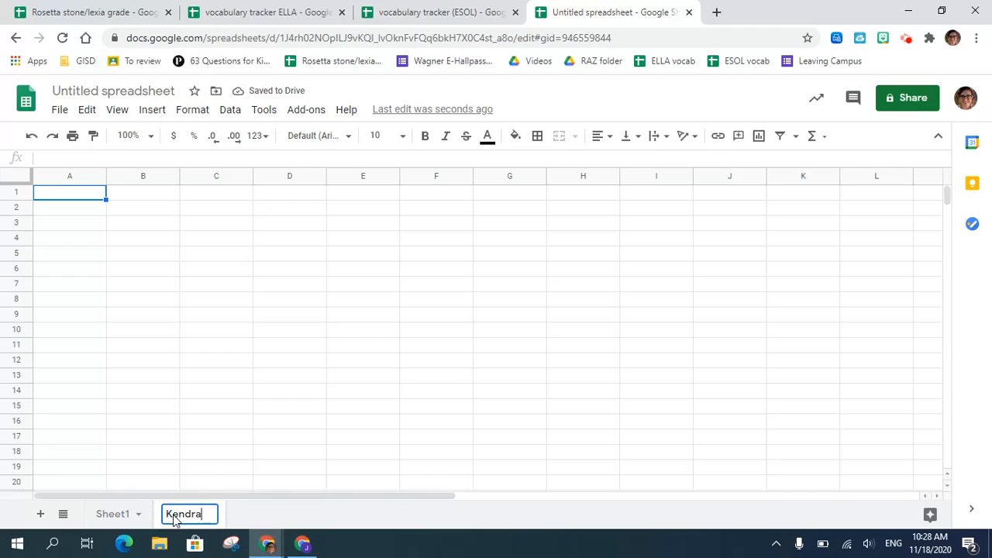
{"action": "key", "text": "Return"}
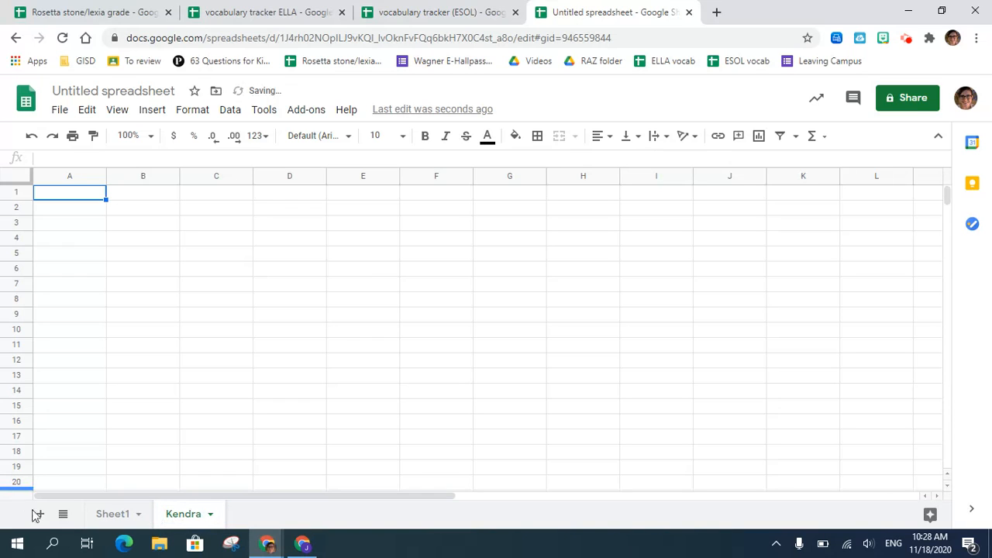
- Add another sheet and rename it with the second student's first name
{"action": "left_click", "coordinate": [39, 514]}
{"action": "double_click", "coordinate": [259, 516]}
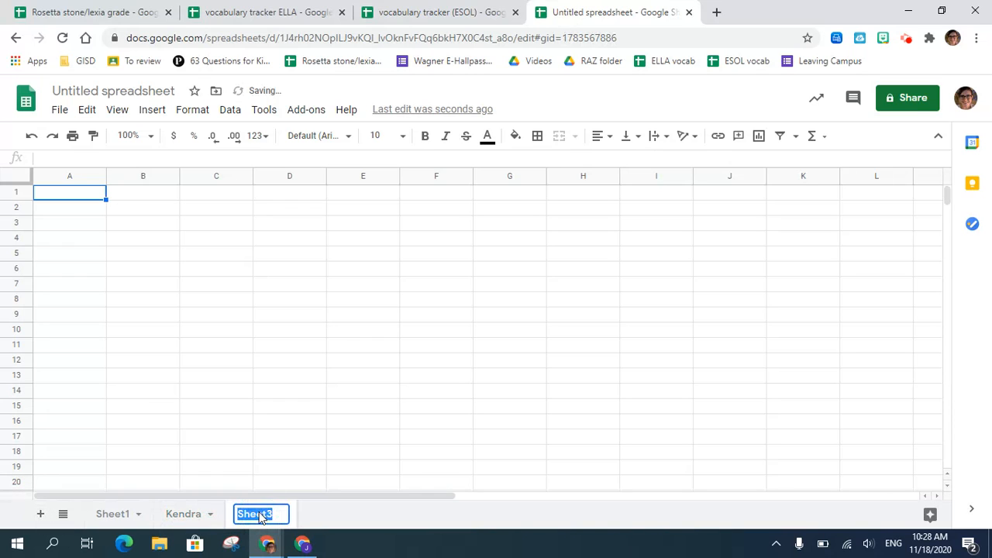
{"action": "type", "text": "Javier"}
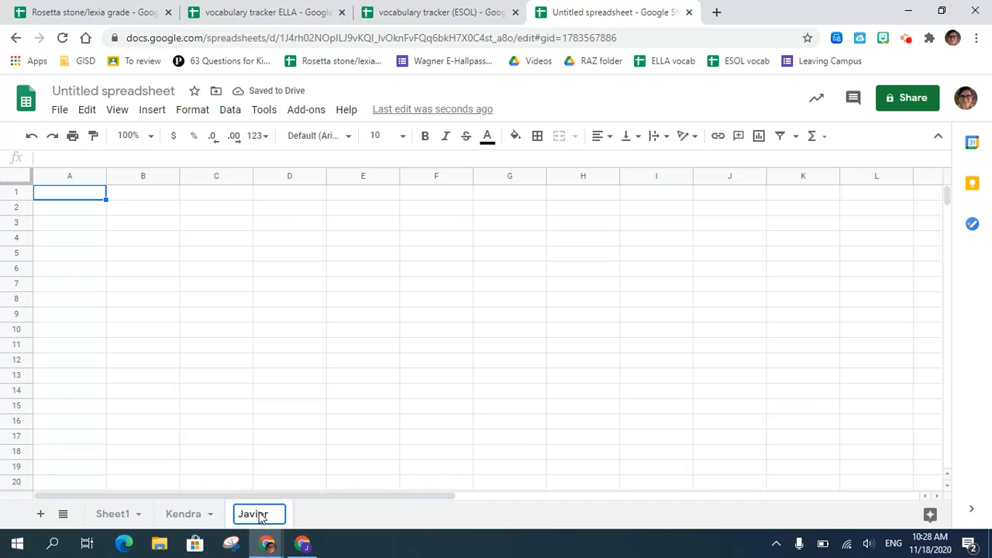
{"action": "key", "text": "Return"}
- Add one more sheet and rename it with the third student's first name
{"action": "left_click", "coordinate": [39, 514]}
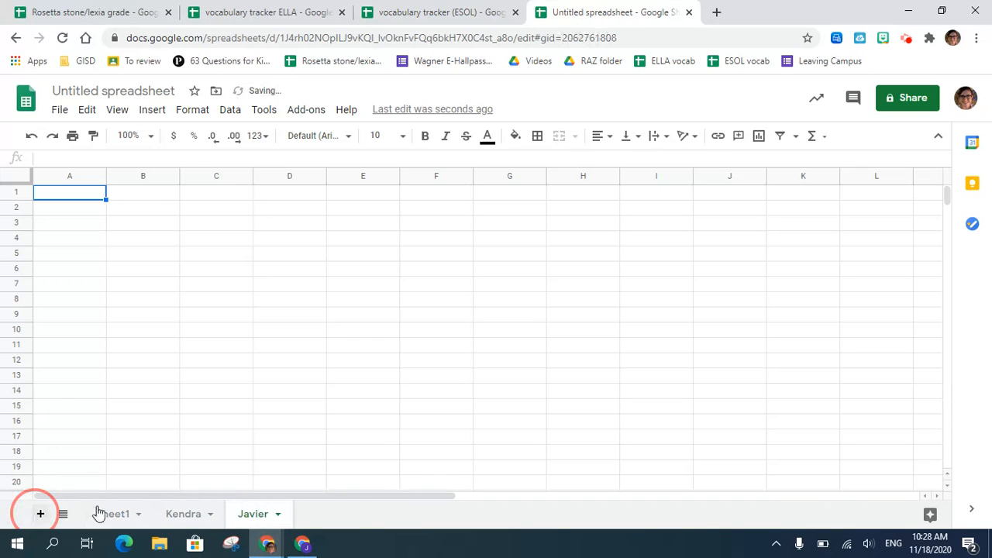
{"action": "double_click", "coordinate": [324, 514]}
{"action": "type", "text": "O"}
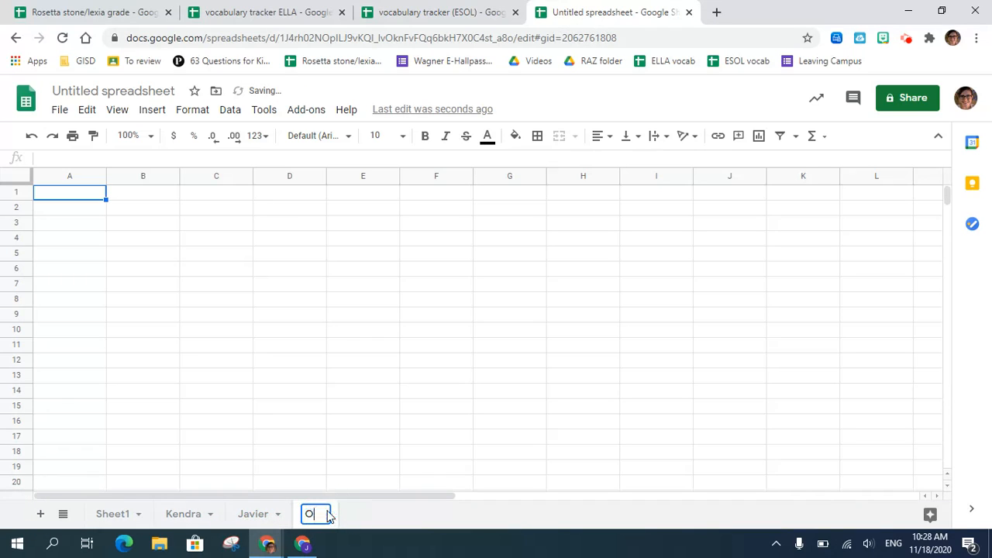
{"action": "type", "text": "mar"}
{"action": "left_click", "coordinate": [280, 417]}
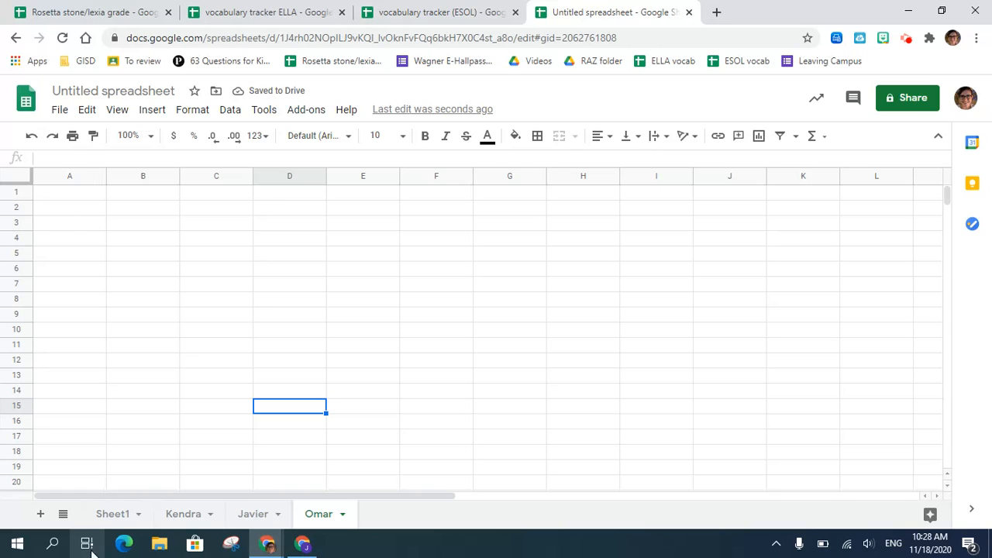
- Review the full vocabulary list on Sheet1 and compare it with the first student's empty sheet
{"action": "left_click", "coordinate": [115, 518]}
{"action": "left_click", "coordinate": [49, 196]}
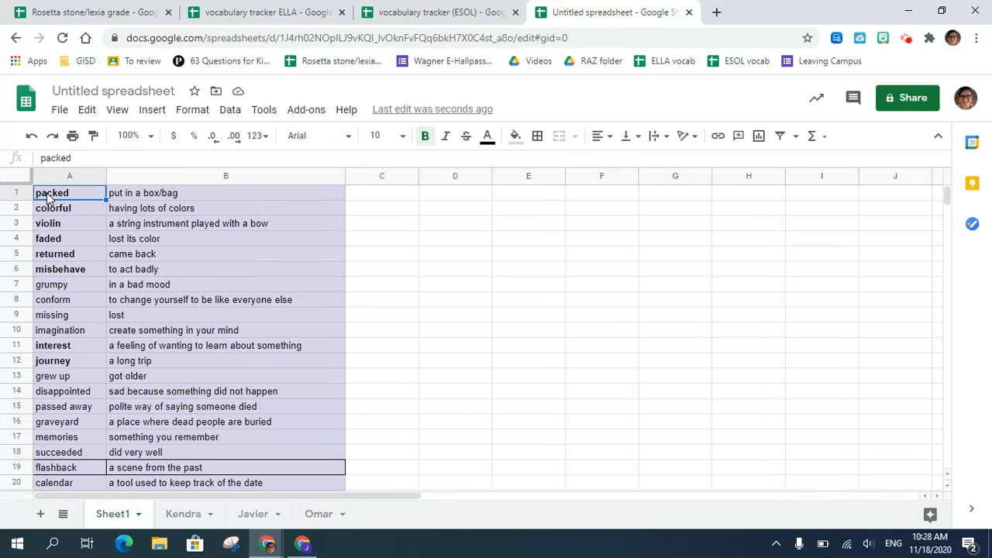
{"action": "left_click", "coordinate": [175, 517]}
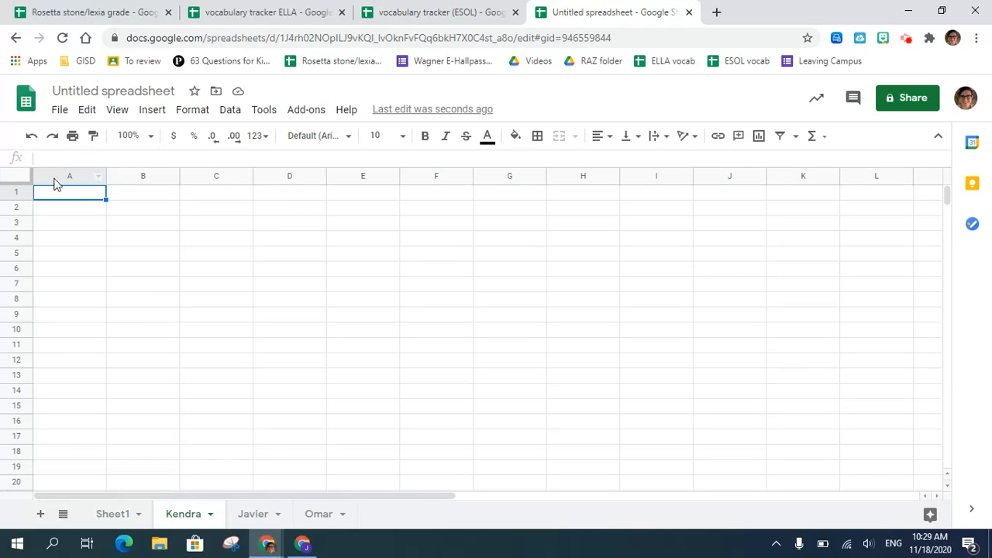
{"action": "left_click", "coordinate": [113, 522]}
{"action": "scroll", "coordinate": [48, 297], "scroll_direction": "down", "scroll_amount": 10}
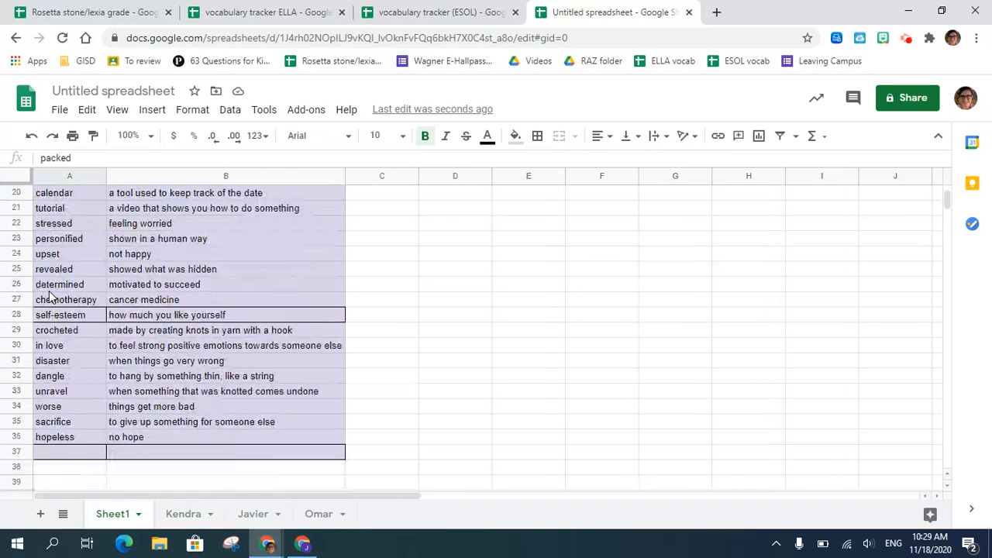
{"action": "scroll", "coordinate": [48, 297], "scroll_direction": "up", "scroll_amount": 10}
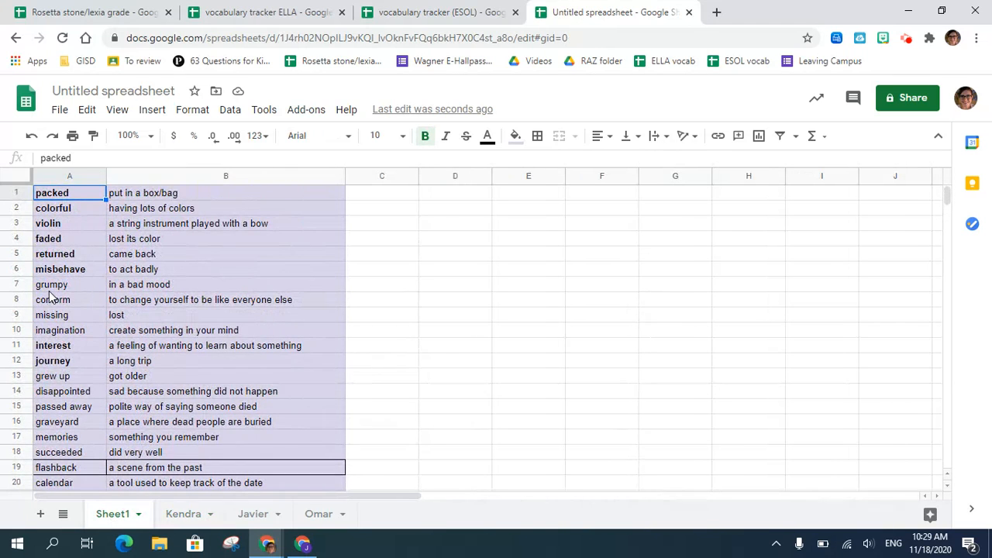
- Enter the formula =Sheet1!A1 in cell A1 of the first student's sheet to link it to the main word list
{"action": "left_click", "coordinate": [183, 513]}
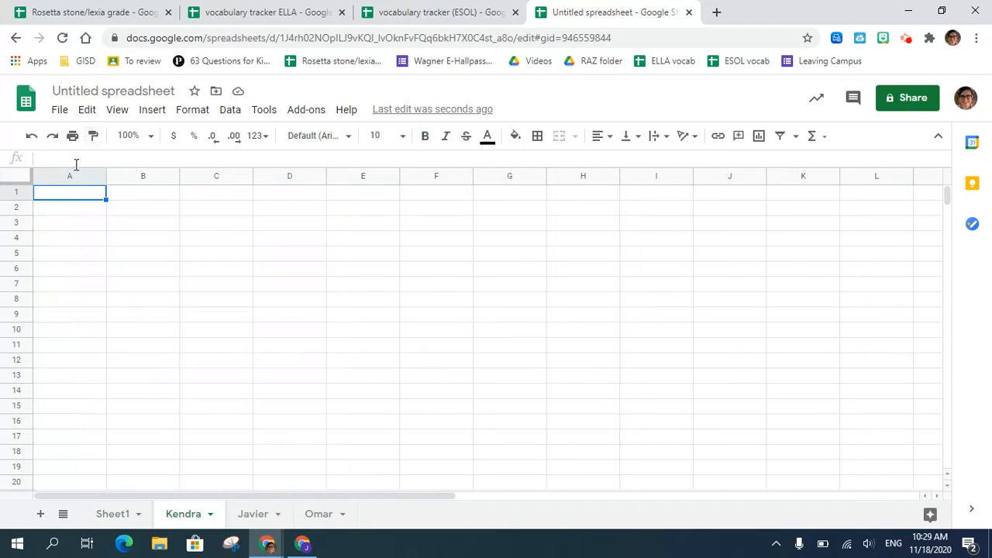
{"action": "type", "text": "="}
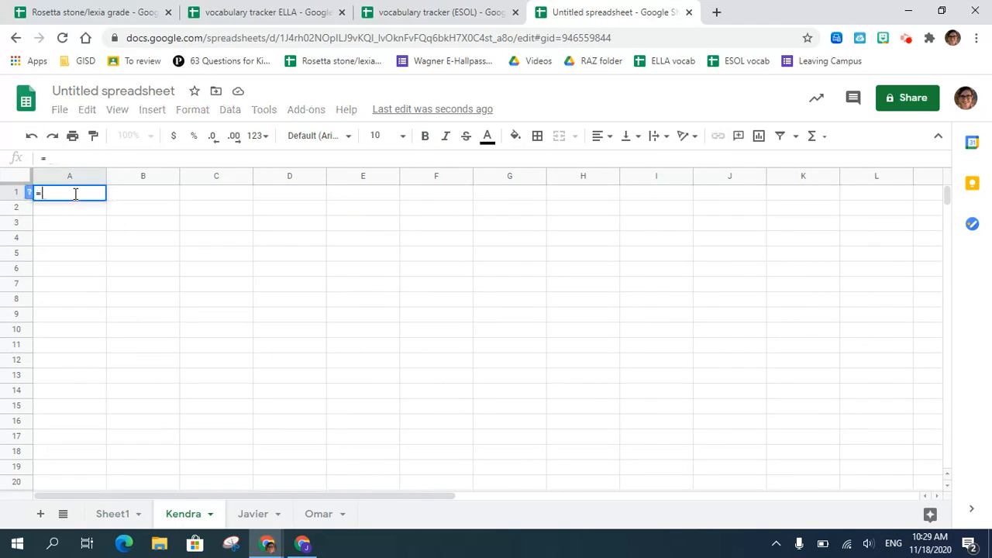
{"action": "type", "text": "sheet1!"}
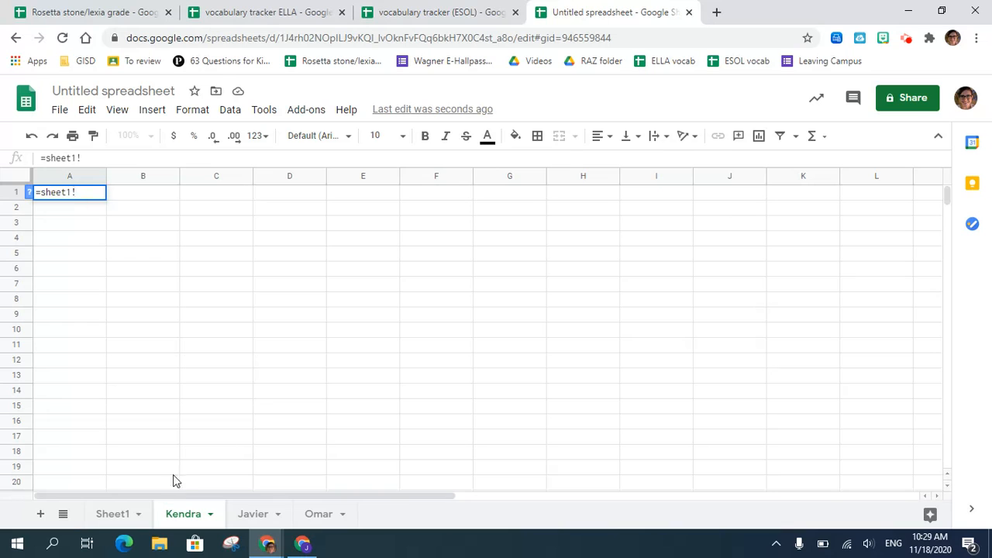
{"action": "left_click", "coordinate": [113, 514]}
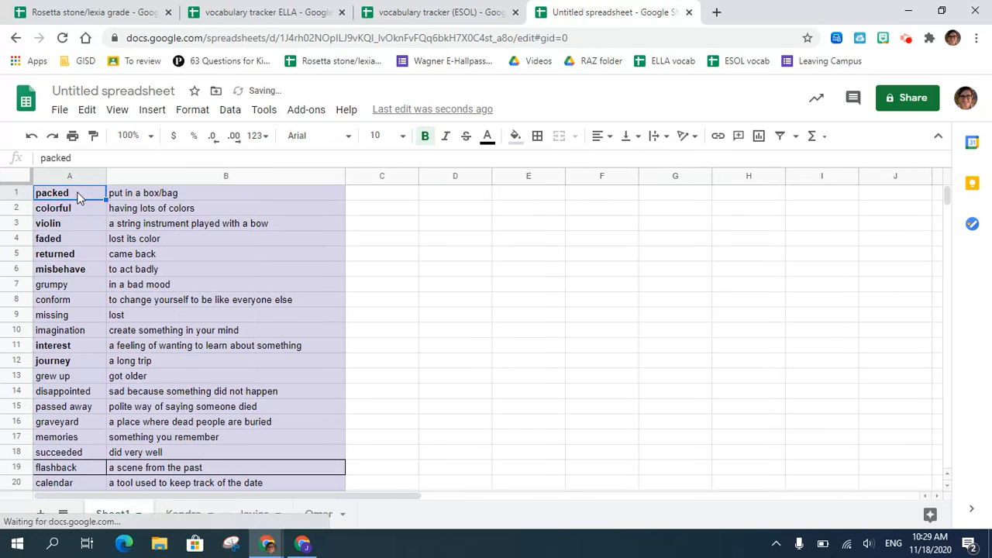
{"action": "left_click", "coordinate": [174, 516]}
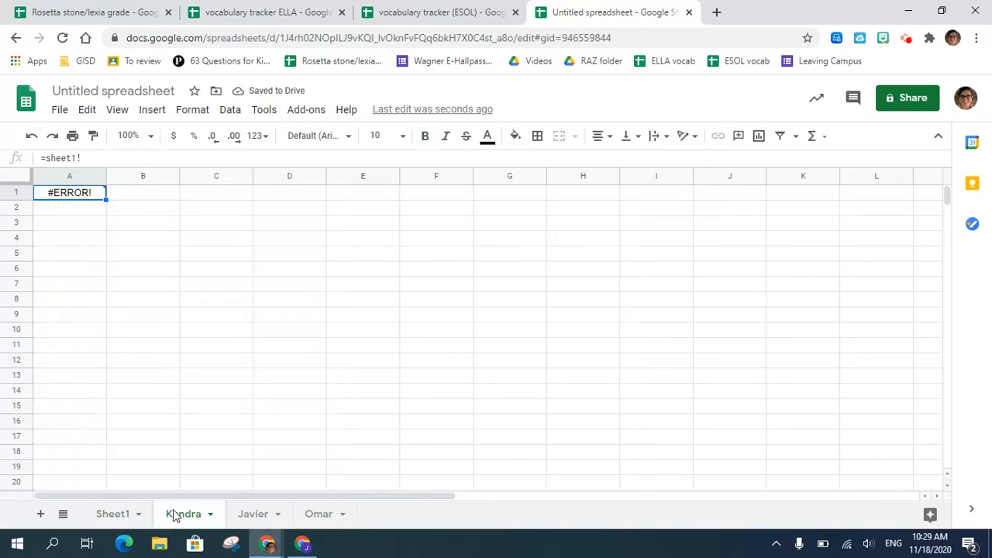
{"action": "double_click", "coordinate": [96, 195]}
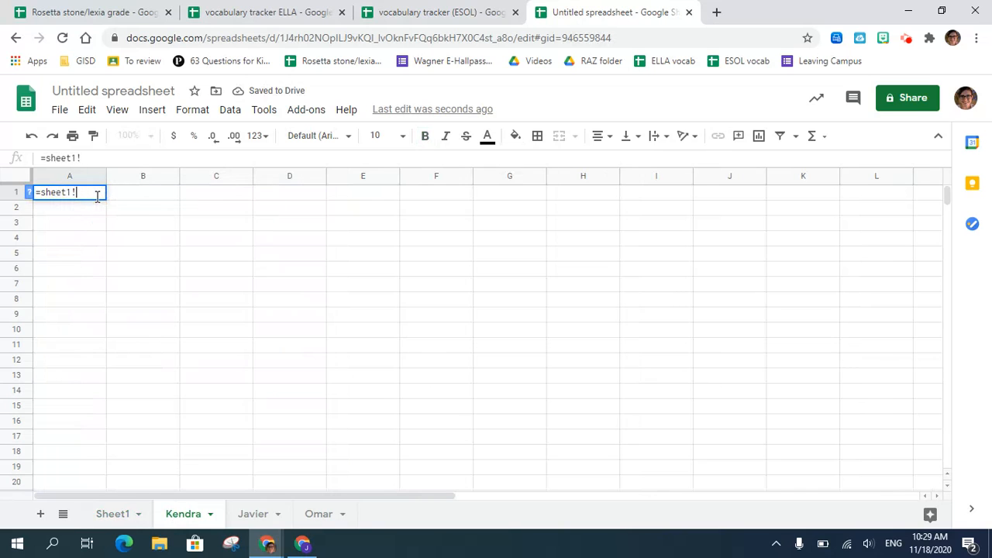
{"action": "left_click", "coordinate": [122, 514]}
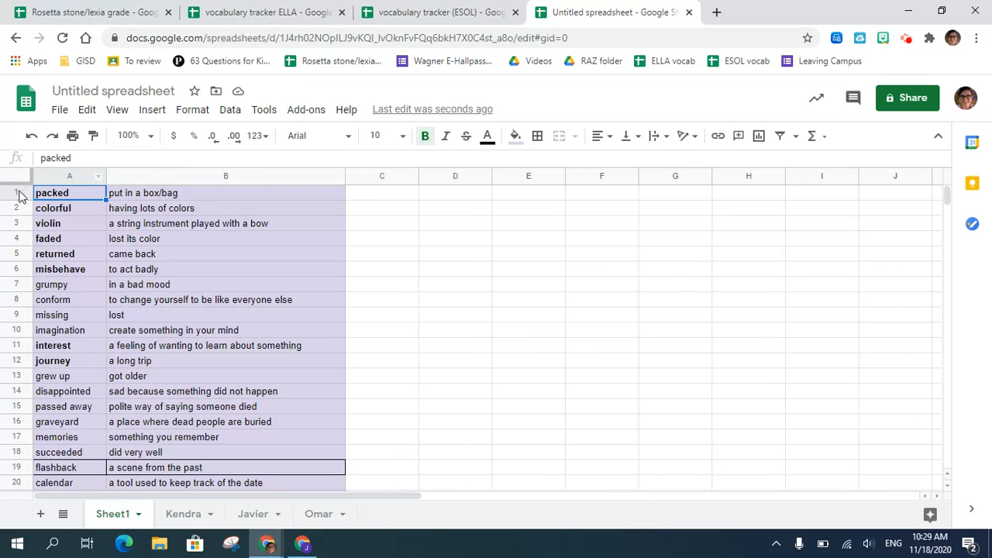
{"action": "left_click", "coordinate": [181, 517]}
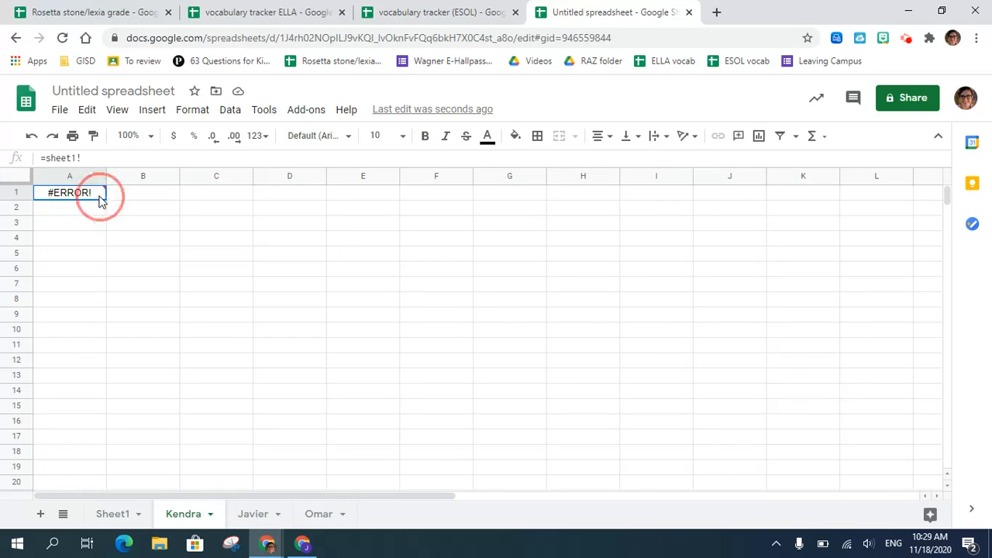
{"action": "double_click", "coordinate": [100, 194]}
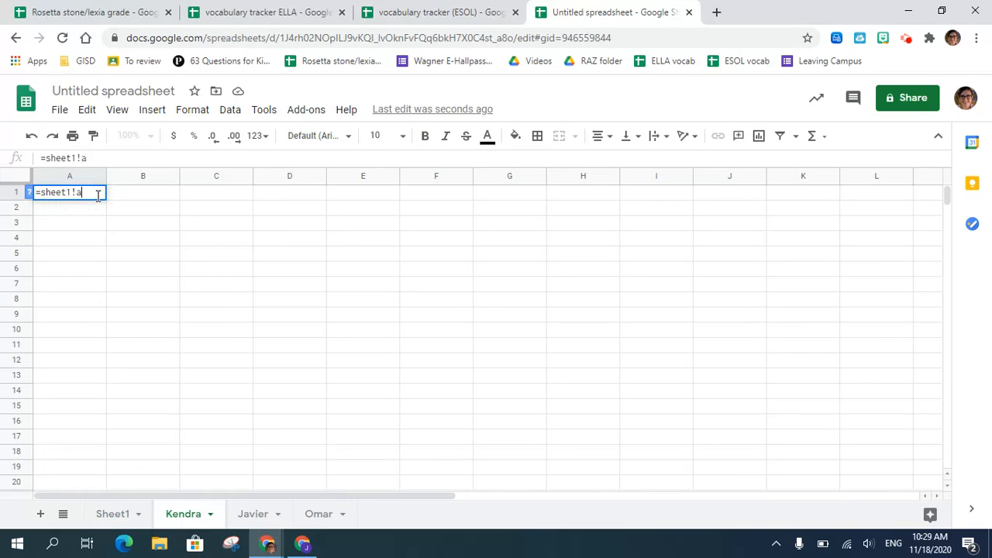
{"action": "key", "text": "Return"}
{"action": "left_click", "coordinate": [80, 195]}
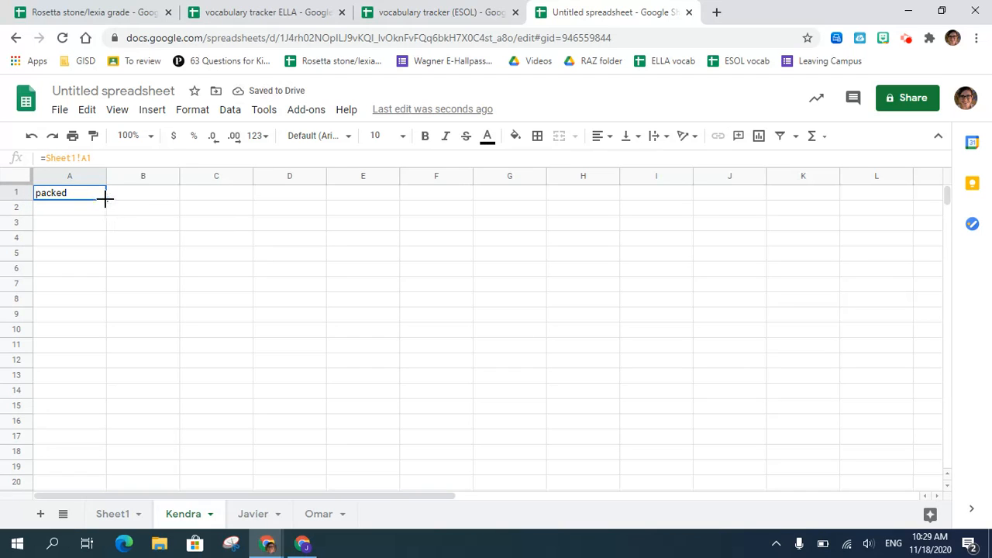
- Fill the A1 formula down column A of the first student's sheet through row 50
{"action": "left_click_drag", "start_coordinate": [105, 199], "coordinate": [115, 477]}
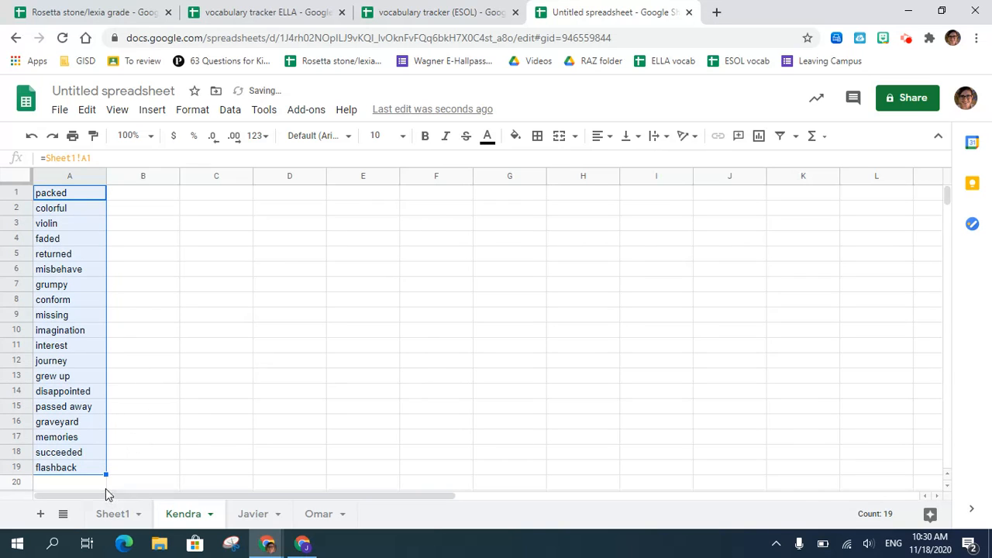
{"action": "left_click_drag", "start_coordinate": [105, 546], "coordinate": [100, 407]}
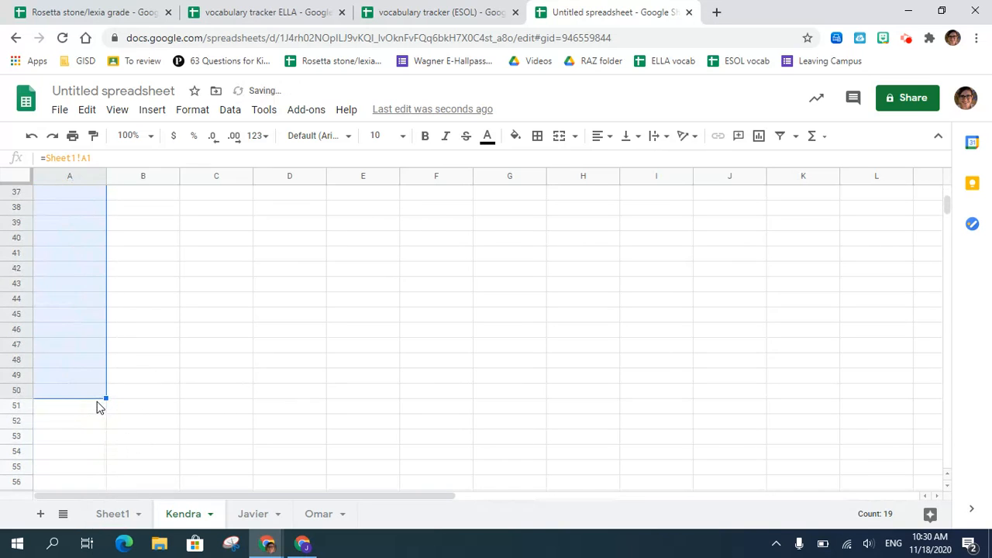
{"action": "scroll", "coordinate": [116, 328], "scroll_direction": "up", "scroll_amount": 3}
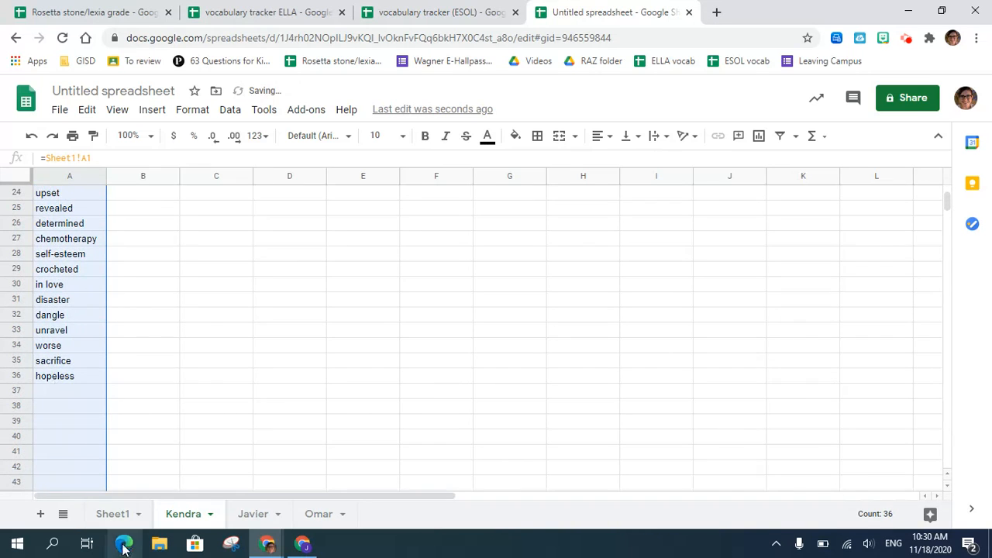
- Add the word "sad" in cell A37 of Sheet1 and check the linked cell on the first student's sheet
{"action": "left_click", "coordinate": [115, 515]}
{"action": "scroll", "coordinate": [76, 427], "scroll_direction": "down", "scroll_amount": 5}
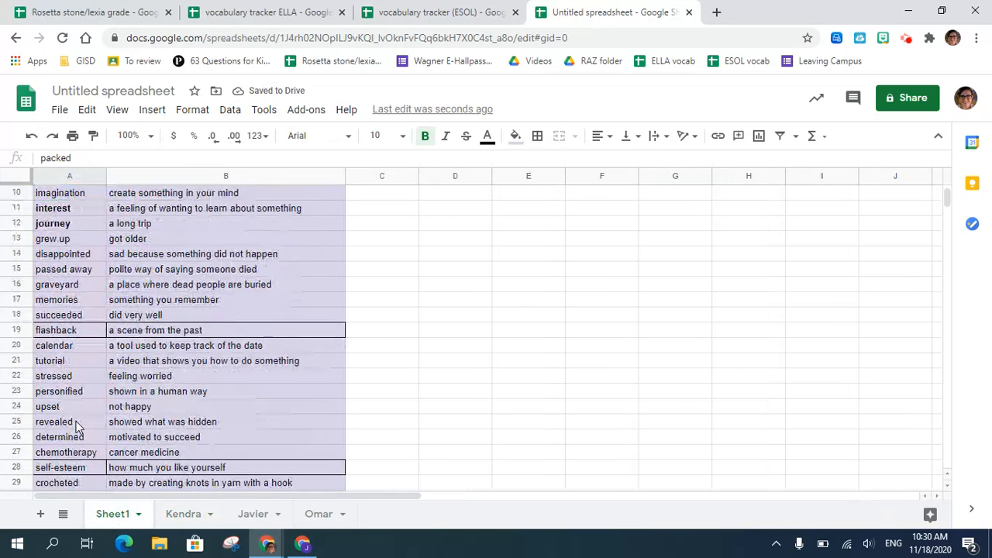
{"action": "left_click", "coordinate": [67, 437]}
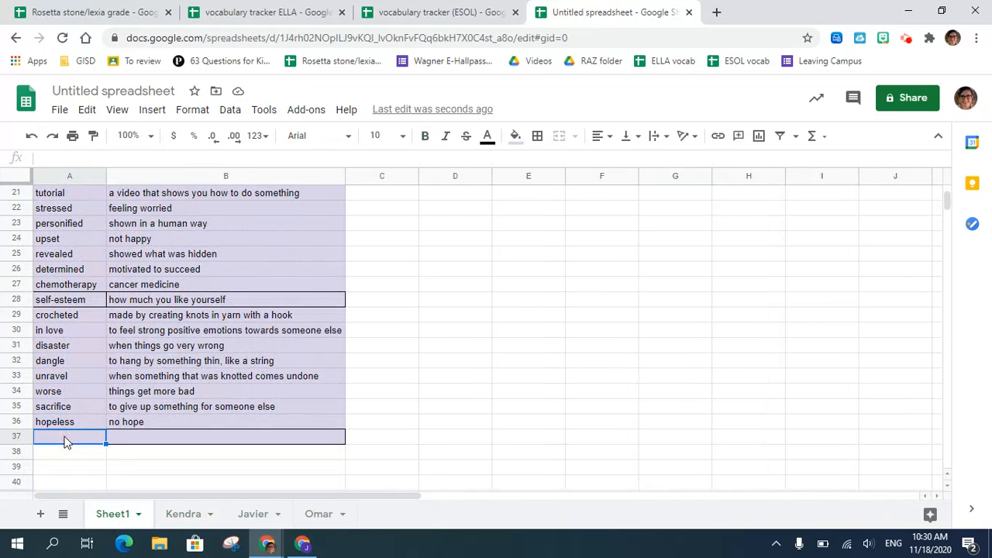
{"action": "type", "text": "sad"}
{"action": "key", "text": "Return"}
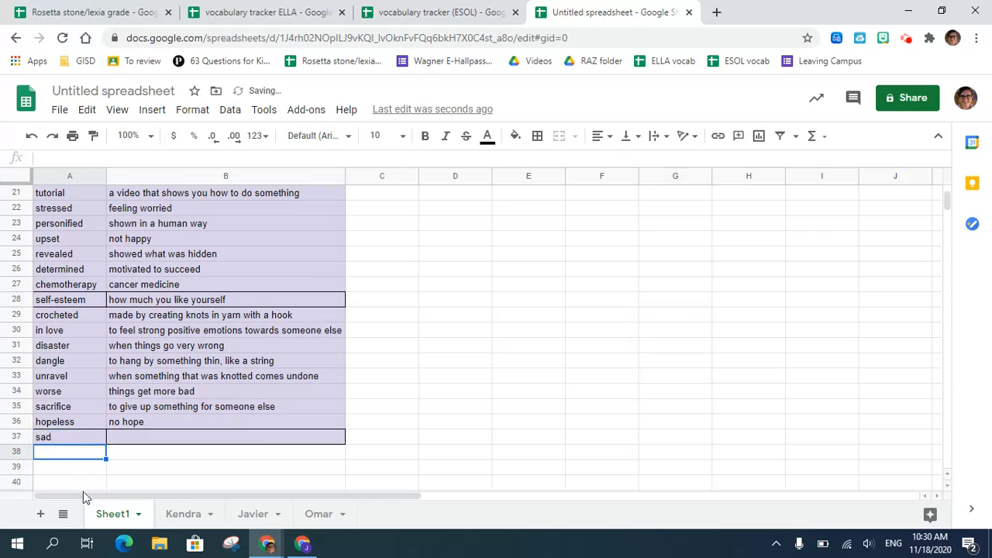
{"action": "left_click", "coordinate": [179, 514]}
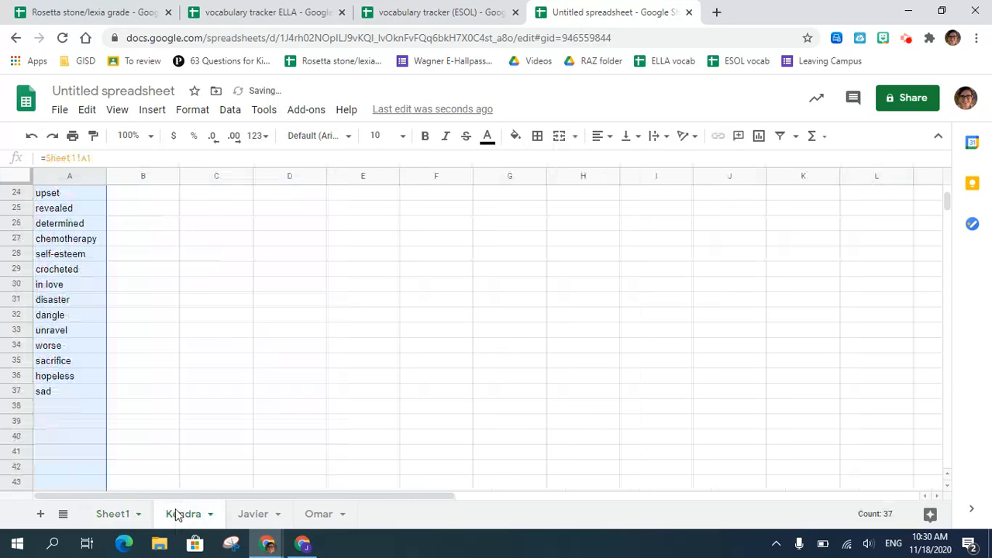
{"action": "left_click", "coordinate": [57, 396]}
- Copy the linked word column A from the first student's sheet into column A of the second and third students' sheets
{"action": "scroll", "coordinate": [86, 348], "scroll_direction": "up", "scroll_amount": 5}
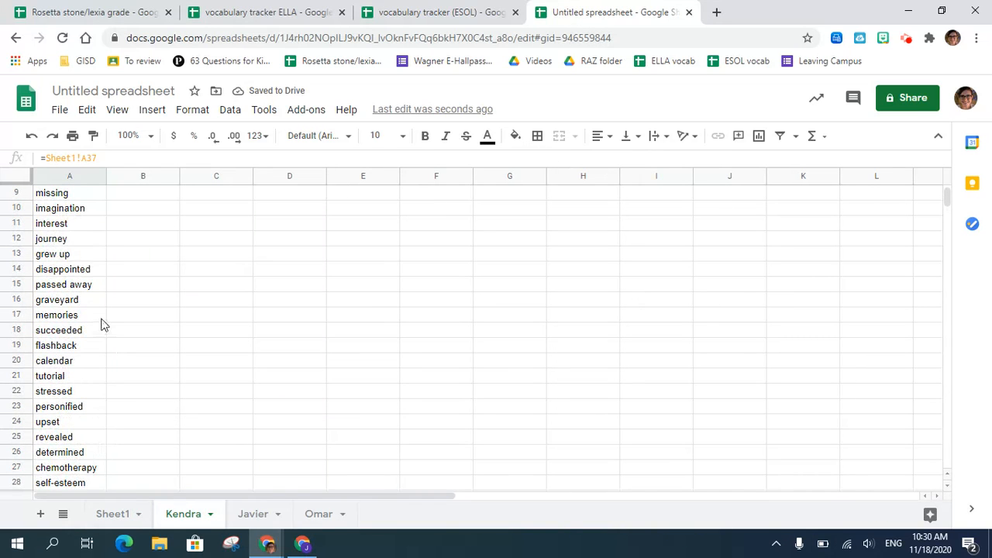
{"action": "scroll", "coordinate": [105, 326], "scroll_direction": "up", "scroll_amount": 3}
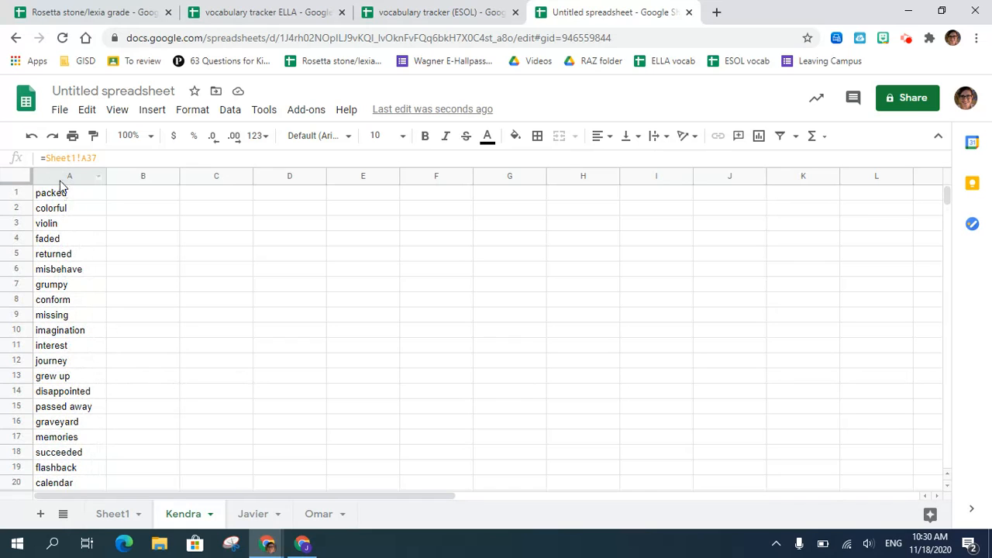
{"action": "left_click", "coordinate": [59, 178]}
{"action": "key", "text": "ctrl+c"}
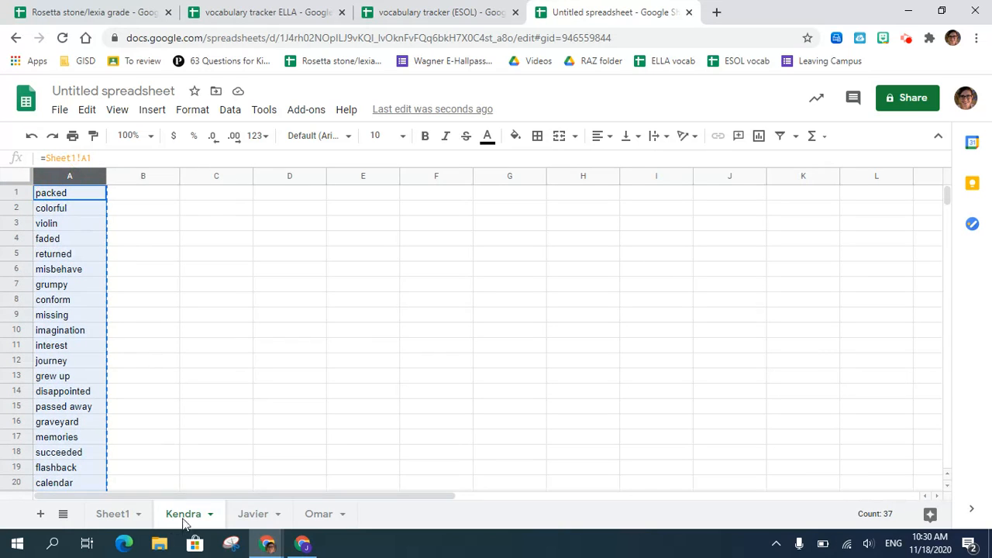
{"action": "left_click", "coordinate": [254, 515]}
{"action": "left_click", "coordinate": [77, 179]}
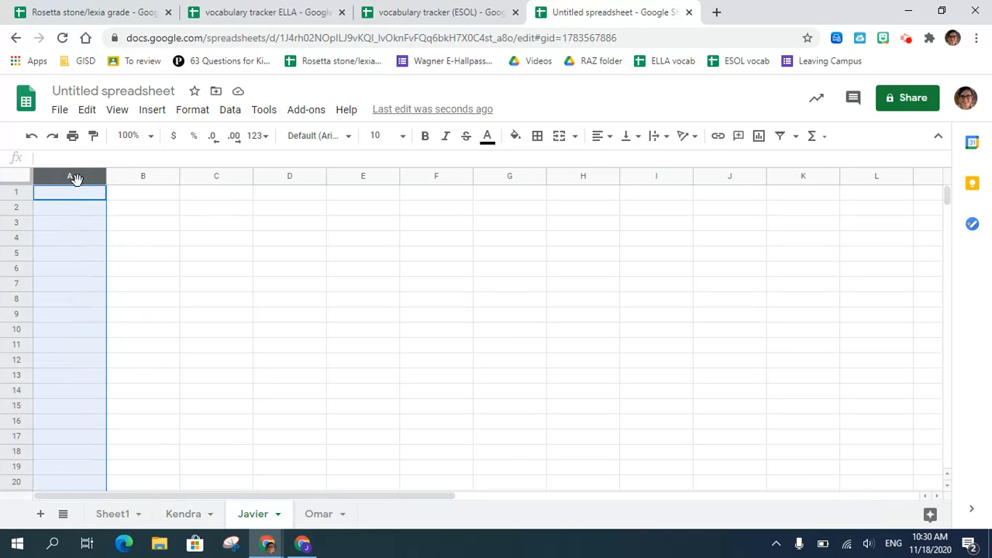
{"action": "key", "text": "ctrl+v"}
{"action": "left_click", "coordinate": [315, 514]}
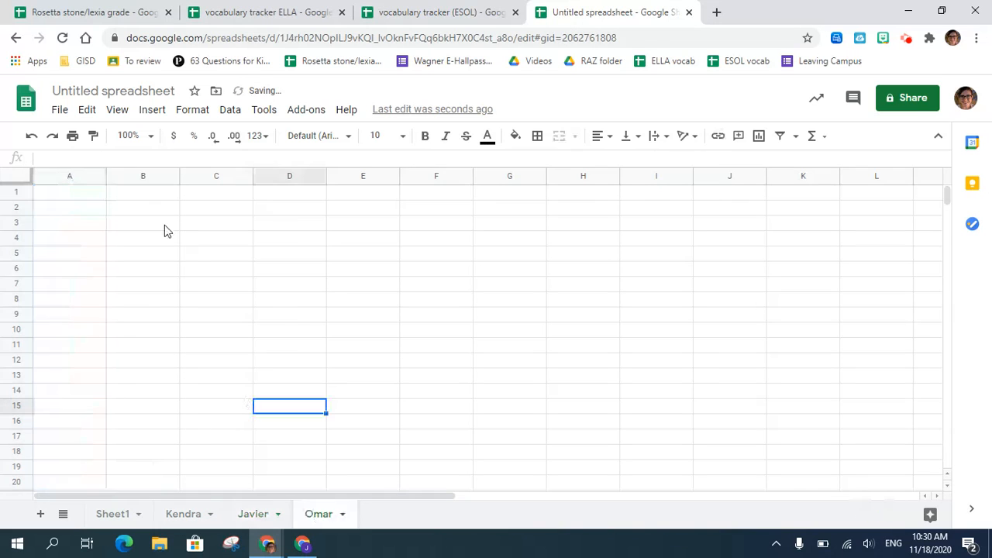
{"action": "left_click", "coordinate": [64, 177]}
{"action": "key", "text": "ctrl+v"}
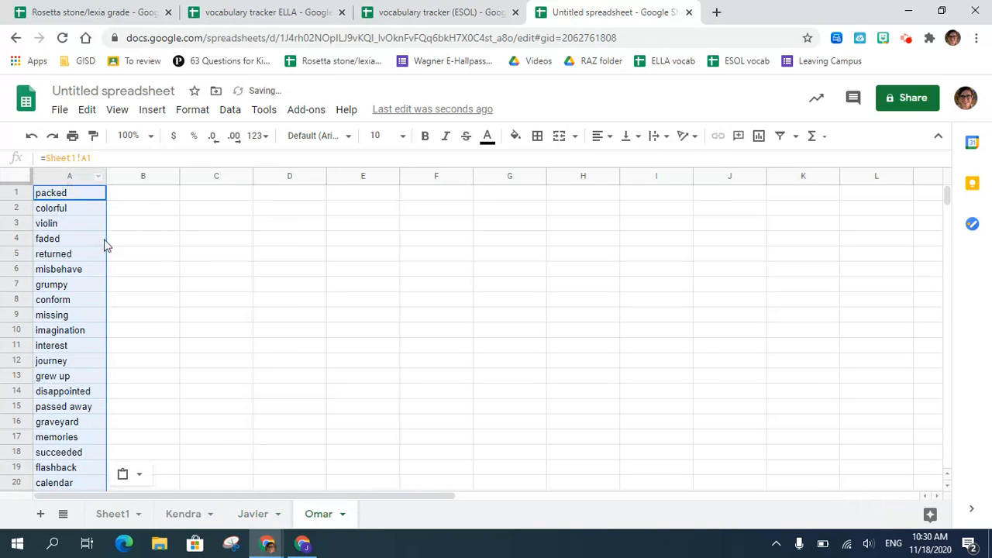
{"action": "left_click", "coordinate": [124, 273]}
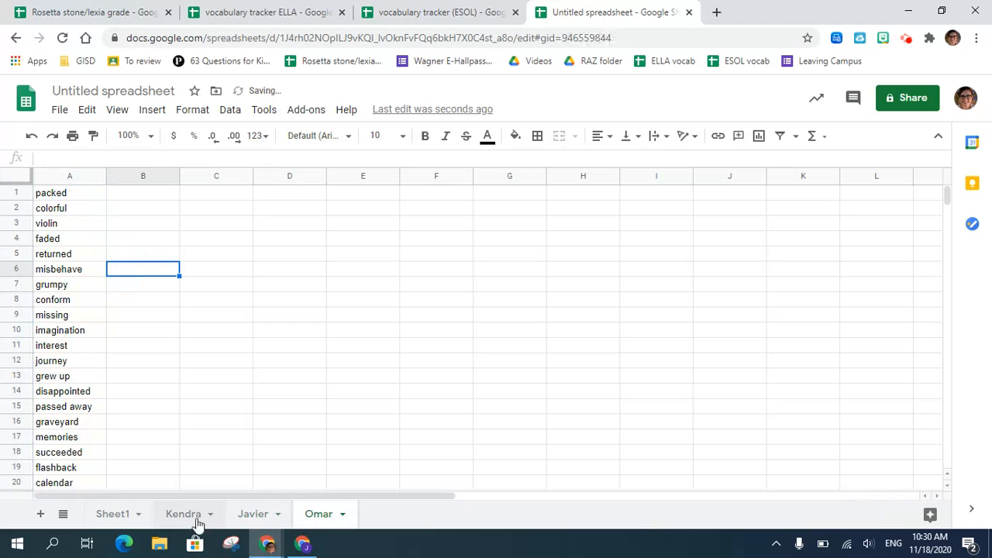
- Check the word column on each student's sheet and return to the beginning of the main list on Sheet1
{"action": "left_click", "coordinate": [194, 519]}
{"action": "left_click", "coordinate": [259, 518]}
{"action": "left_click", "coordinate": [319, 515]}
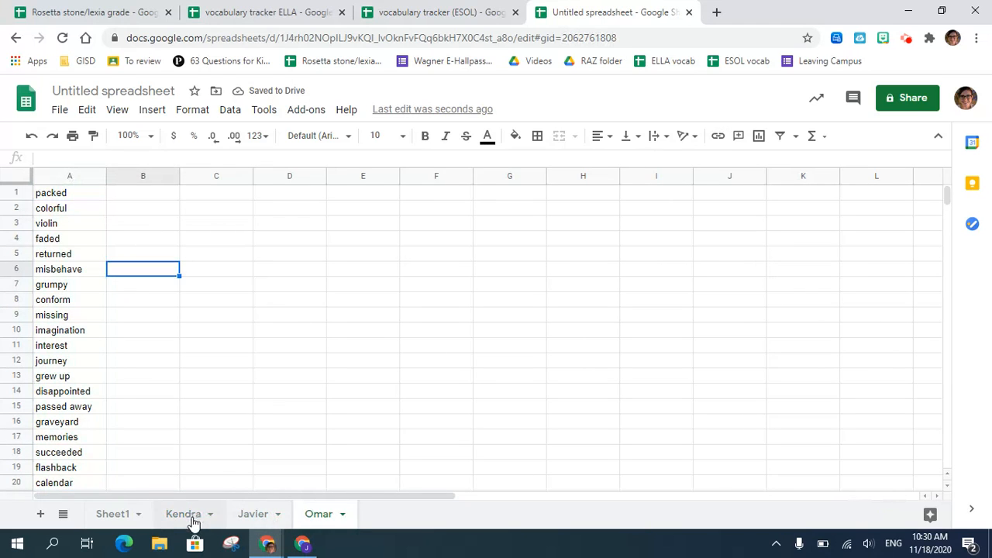
{"action": "left_click", "coordinate": [193, 519]}
{"action": "left_click", "coordinate": [109, 519]}
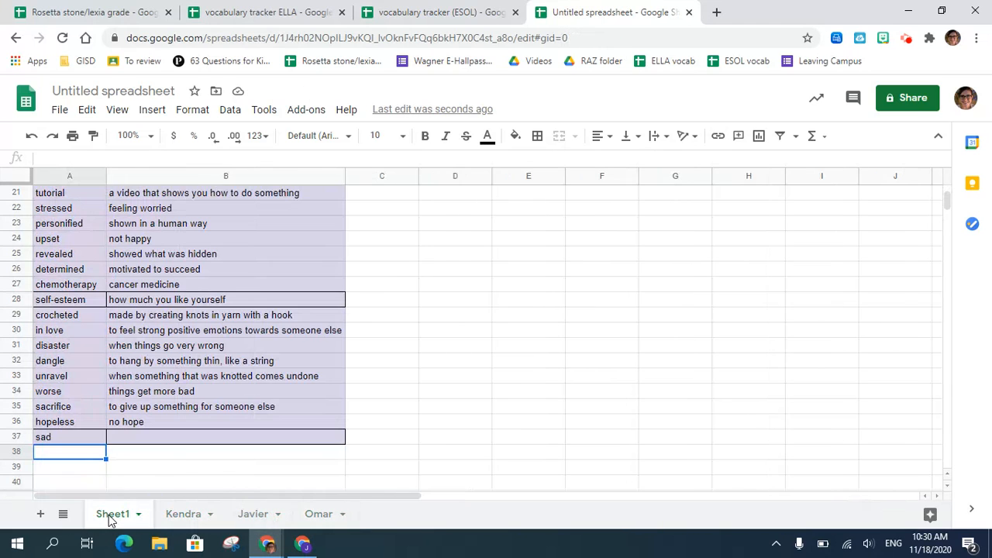
{"action": "scroll", "coordinate": [293, 362], "scroll_direction": "up", "scroll_amount": 10}
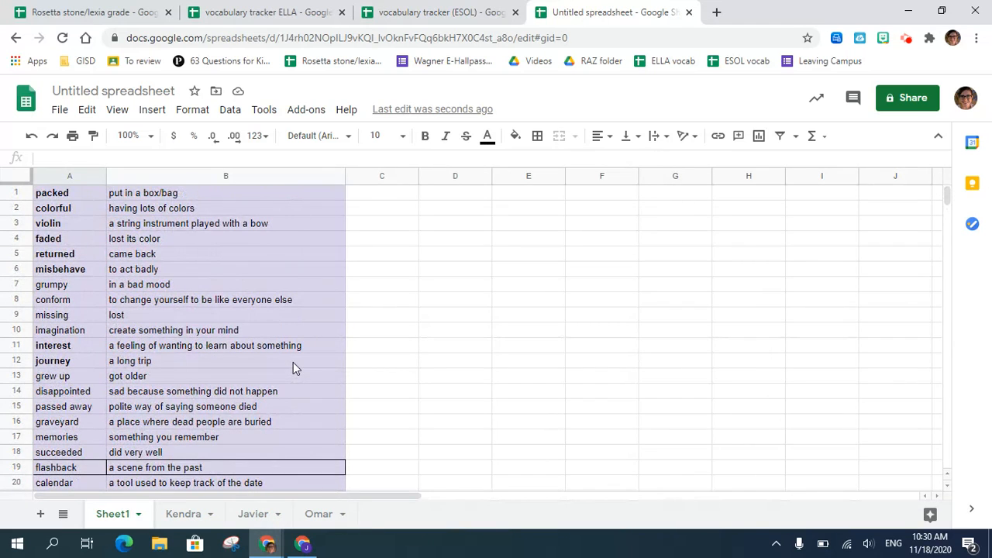
{"action": "left_click", "coordinate": [385, 199]}
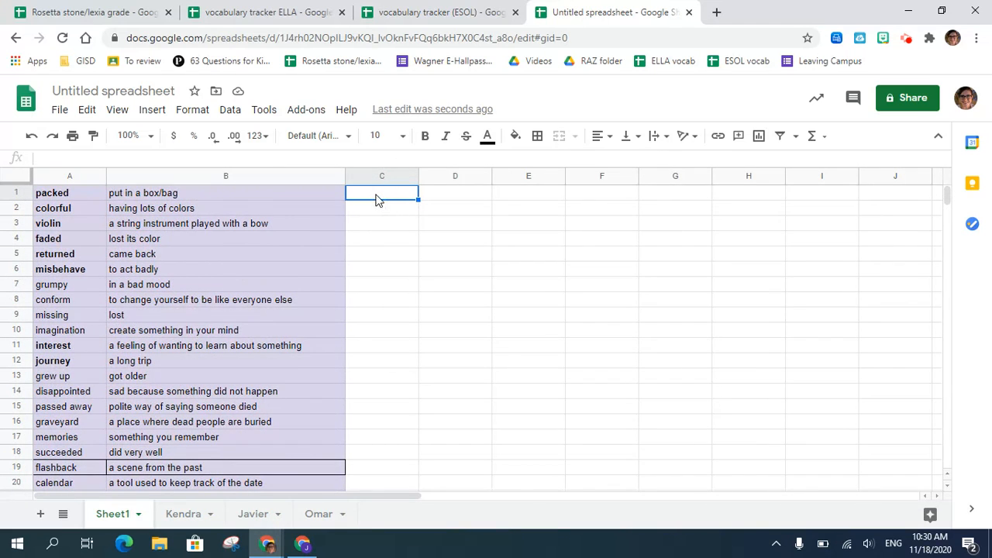
{"action": "left_click", "coordinate": [184, 514]}
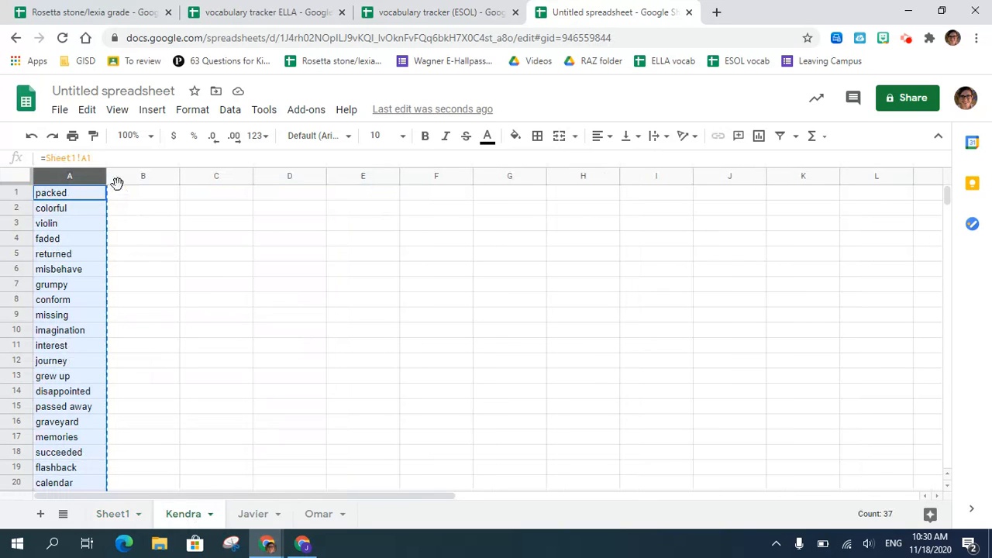
{"action": "left_click", "coordinate": [126, 199]}
{"action": "left_click", "coordinate": [203, 200]}
{"action": "left_click", "coordinate": [268, 211]}
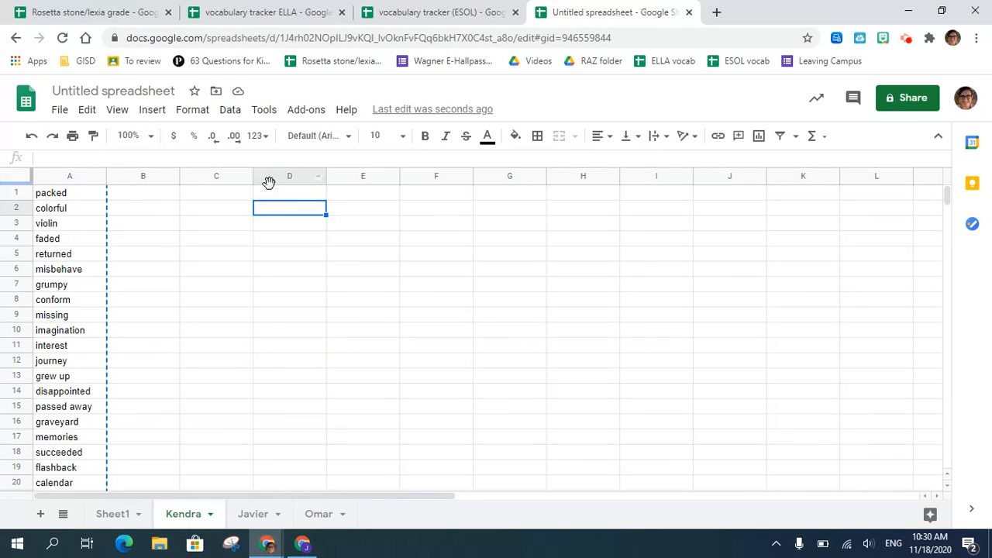
{"action": "left_click_drag", "start_coordinate": [270, 184], "coordinate": [272, 200]}
{"action": "left_click", "coordinate": [273, 199]}
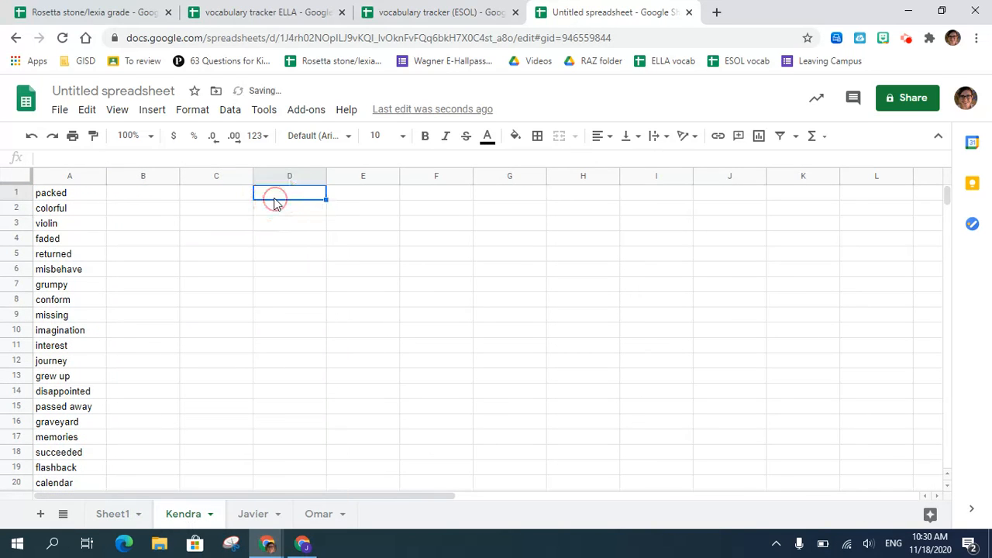
- Insert a row above the first word on the first student's sheet and label cell A1 "date"
{"action": "left_click", "coordinate": [17, 194]}
{"action": "right_click", "coordinate": [17, 193]}
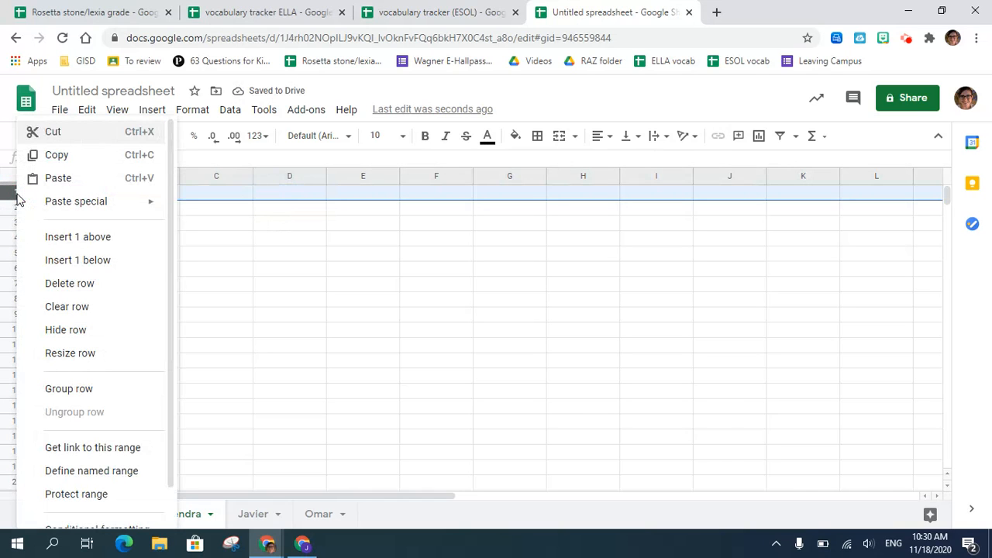
{"action": "left_click", "coordinate": [97, 241]}
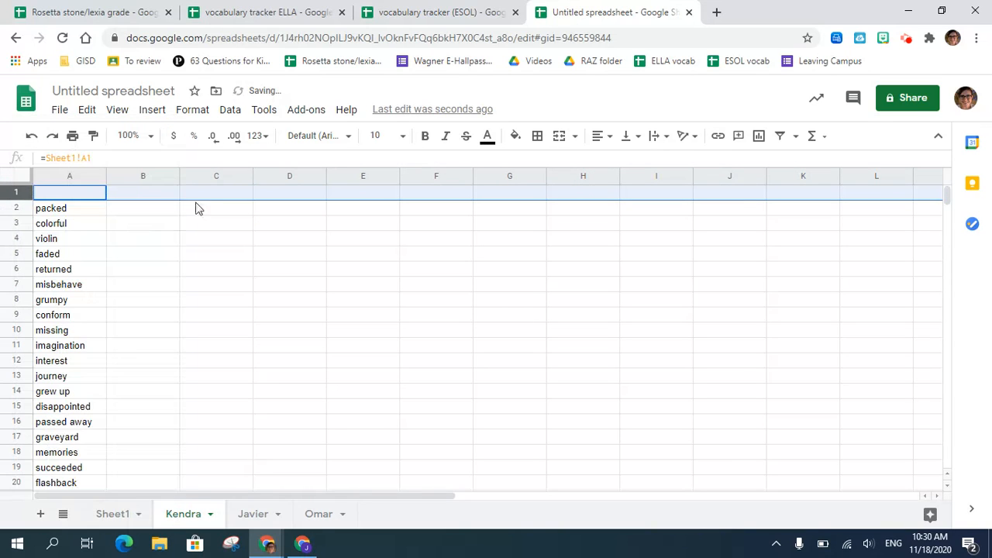
{"action": "left_click", "coordinate": [133, 197]}
{"action": "left_click", "coordinate": [90, 194]}
{"action": "type", "text": "date"}
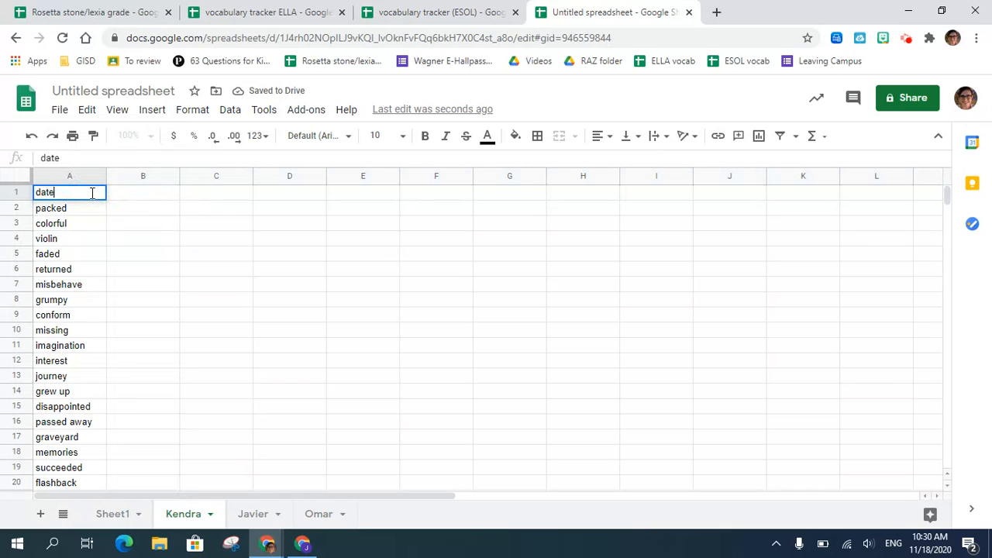
- Insert another row directly below the date row and label cell A2 "average"
{"action": "left_click", "coordinate": [16, 207]}
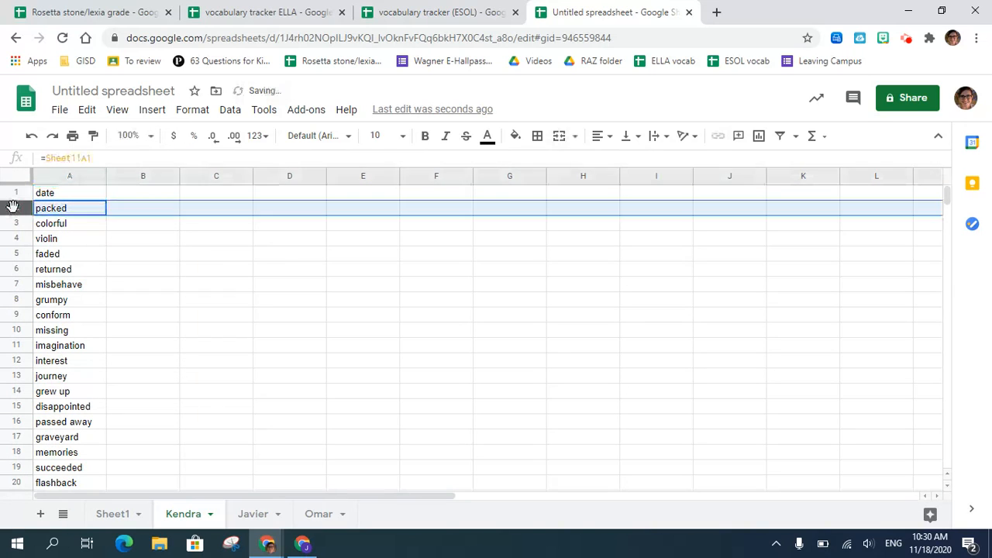
{"action": "right_click", "coordinate": [16, 208]}
{"action": "left_click", "coordinate": [78, 237]}
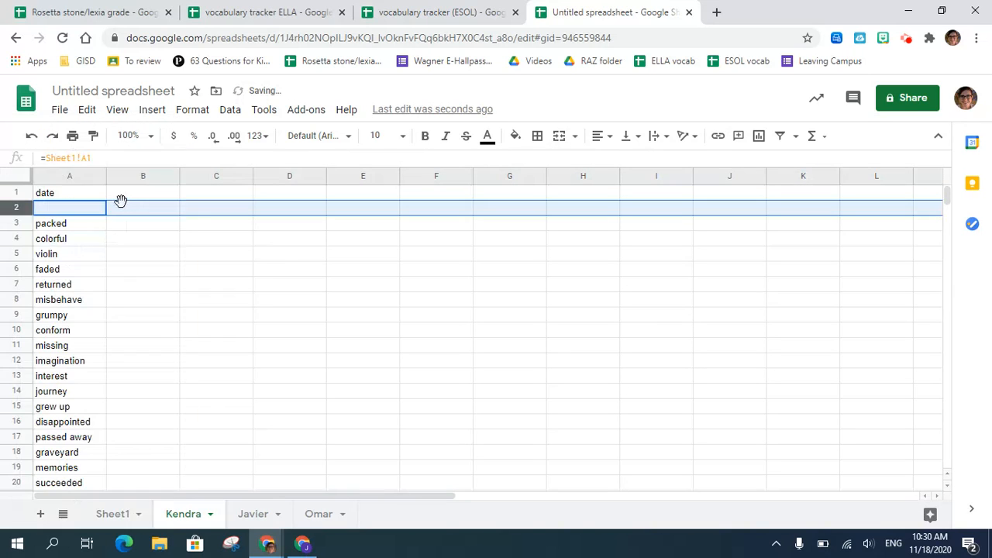
{"action": "type", "text": "avera"}
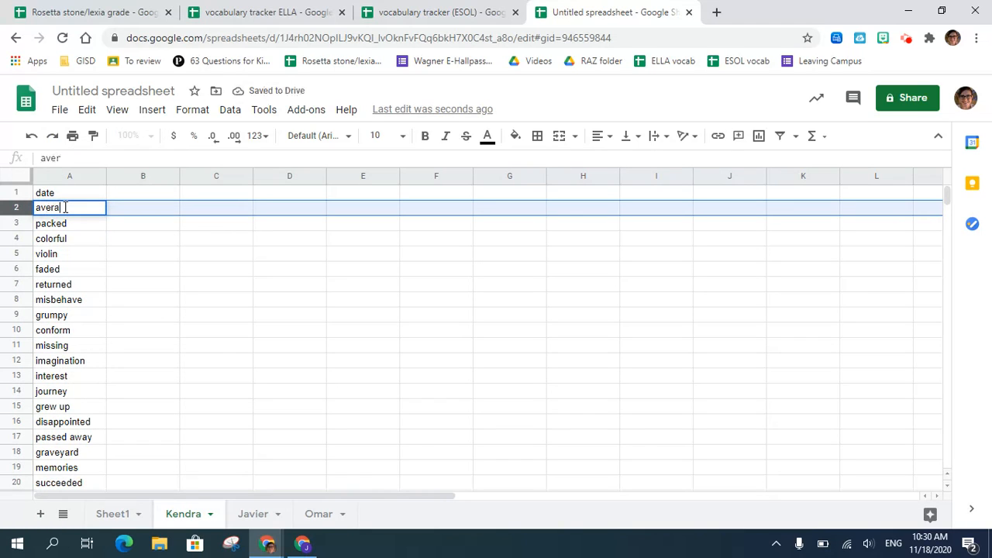
{"action": "type", "text": "ge"}
{"action": "key", "text": "Tab"}
{"action": "left_click", "coordinate": [66, 211]}
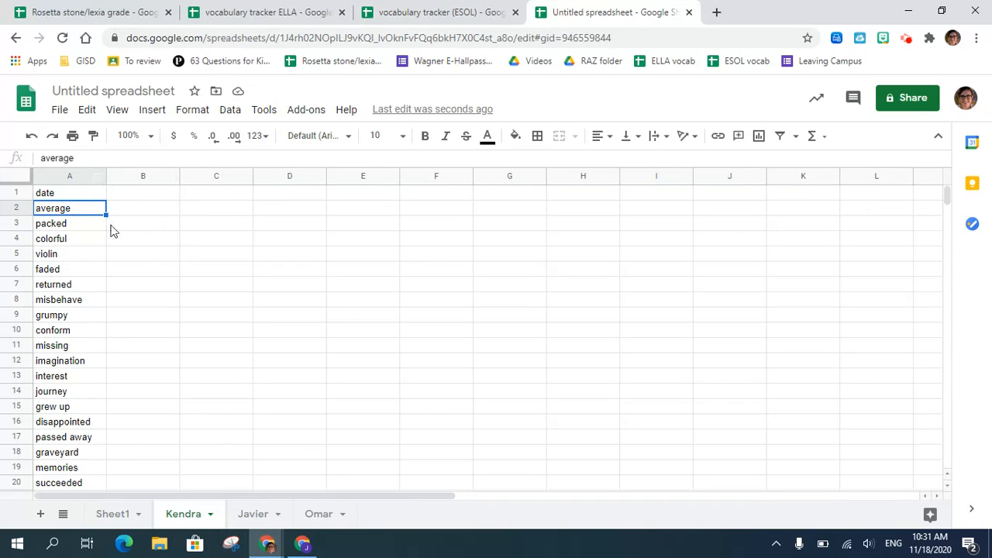
- Enter the quiz date 11/18 in cell B1 of the first student's sheet
{"action": "left_click", "coordinate": [147, 195]}
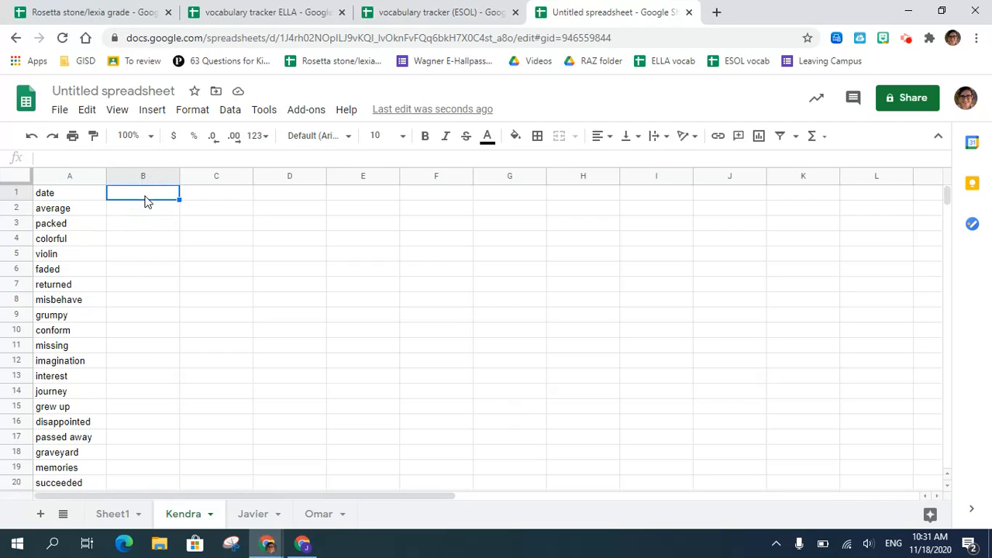
{"action": "type", "text": "11/18"}
{"action": "key", "text": "Return"}
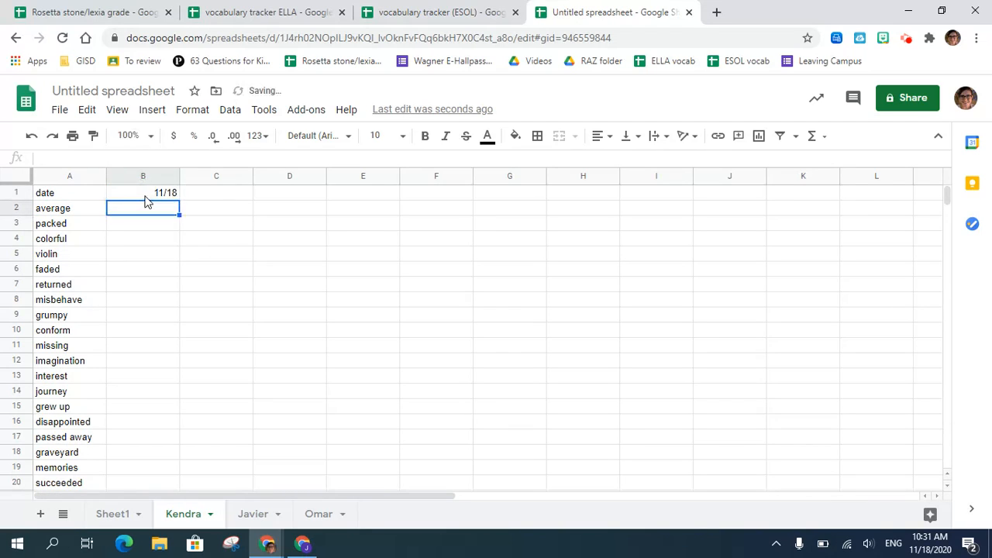
- Enter the sample quiz scores 1, 0, 1, 0, 1, 0, 1, 1, 1 down cells B2 to B10
{"action": "type", "text": "1"}
{"action": "key", "text": "Return"}
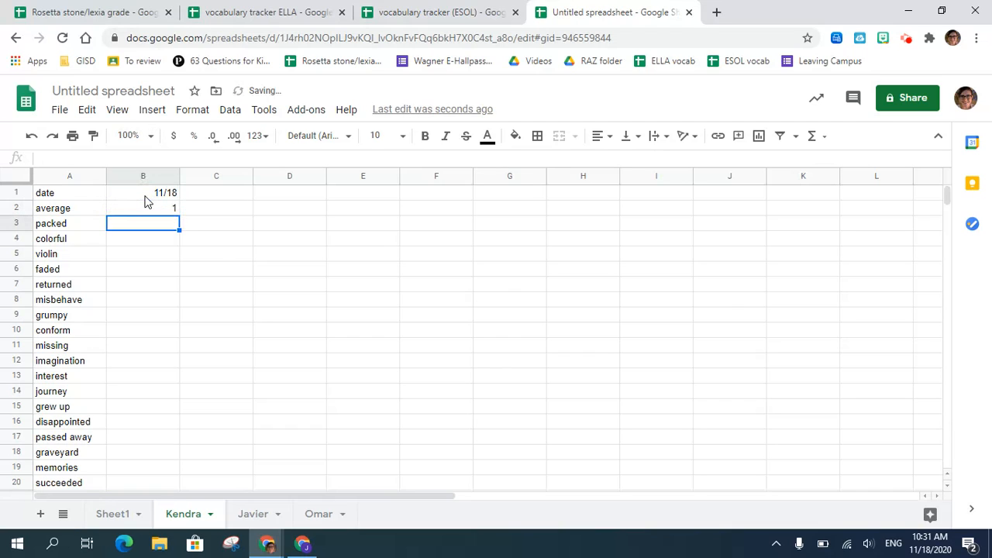
{"action": "type", "text": "0"}
{"action": "key", "text": "Return"}
{"action": "type", "text": "1"}
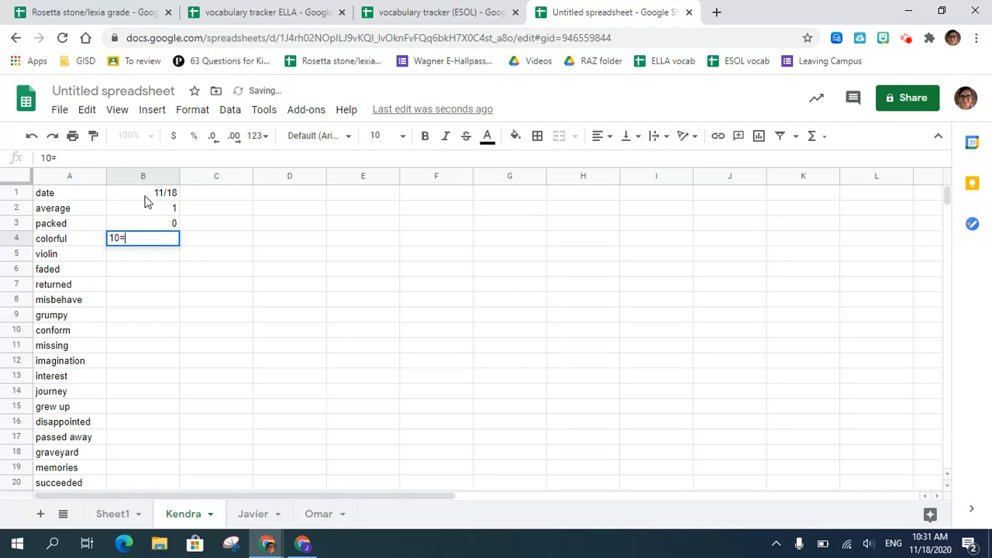
{"action": "key", "text": "Return"}
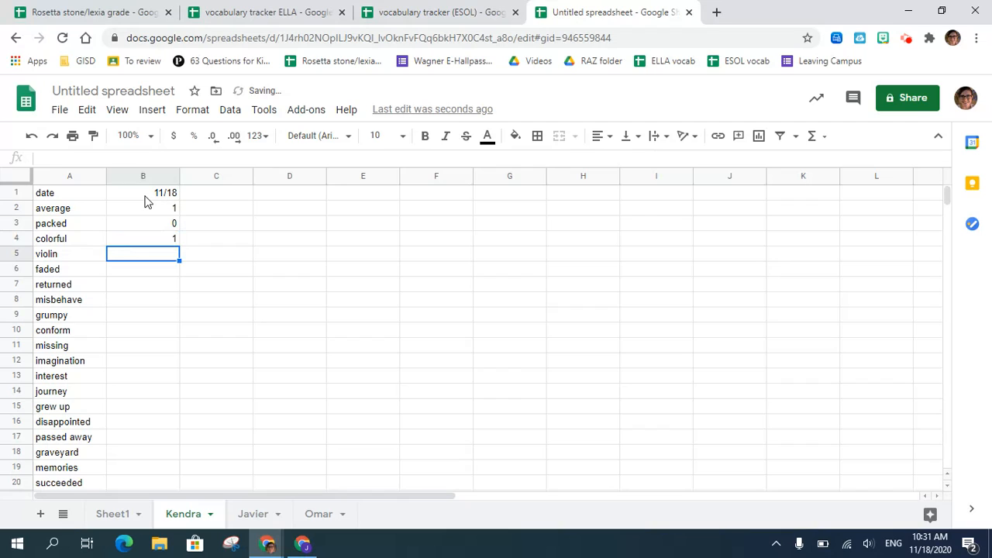
{"action": "type", "text": "0"}
{"action": "key", "text": "Return"}
{"action": "type", "text": "1"}
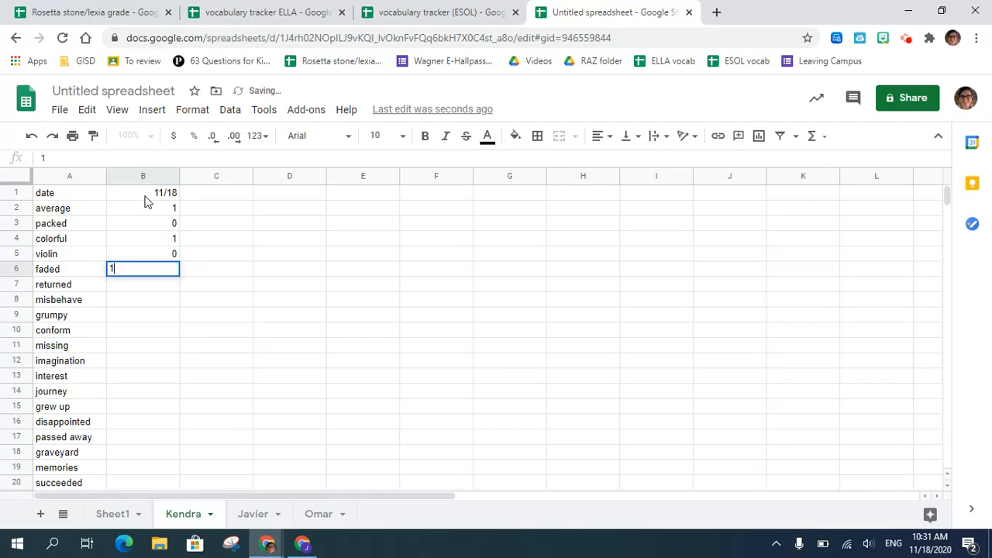
{"action": "key", "text": "Return"}
{"action": "type", "text": "0"}
{"action": "key", "text": "Return"}
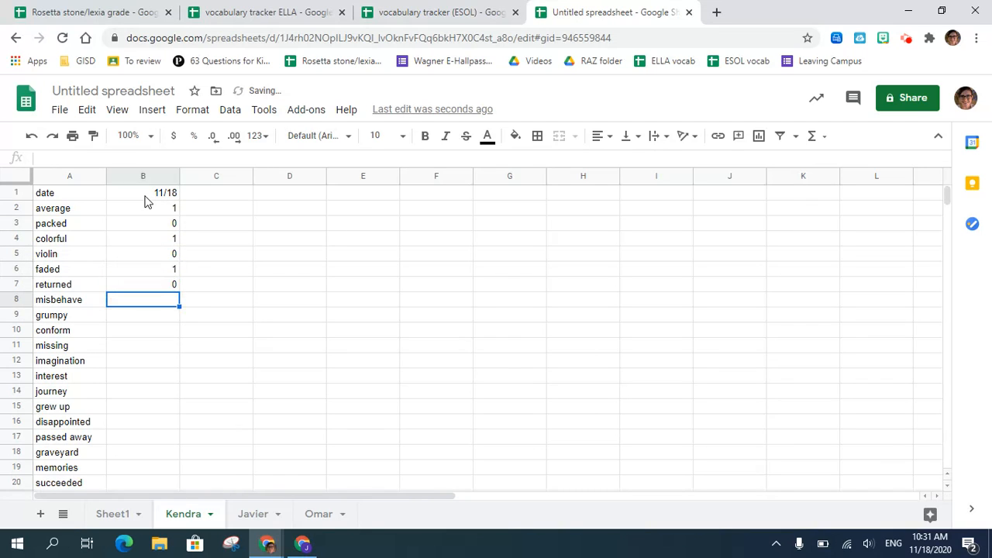
{"action": "type", "text": "1"}
{"action": "key", "text": "Return"}
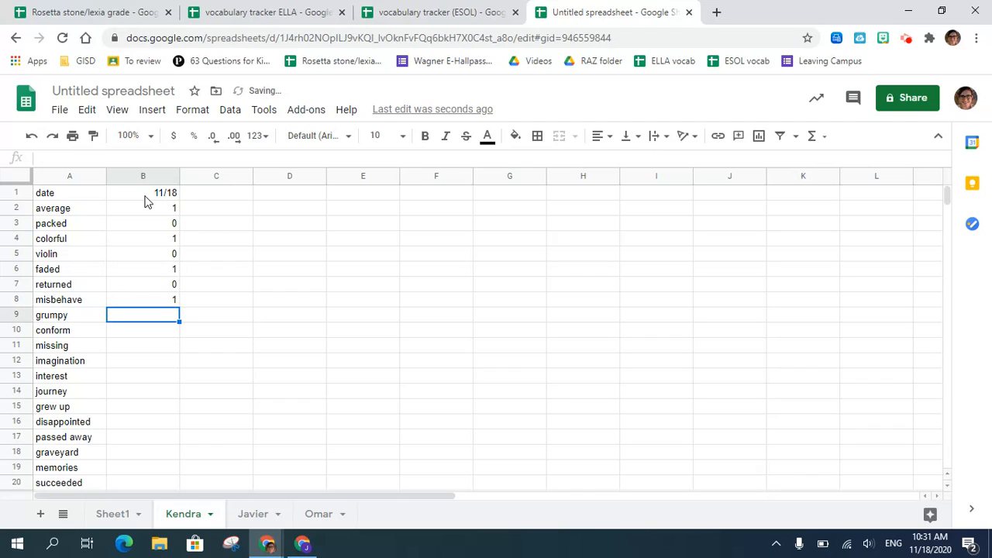
{"action": "type", "text": "1"}
{"action": "key", "text": "Return"}
{"action": "type", "text": "1"}
{"action": "key", "text": "Return"}
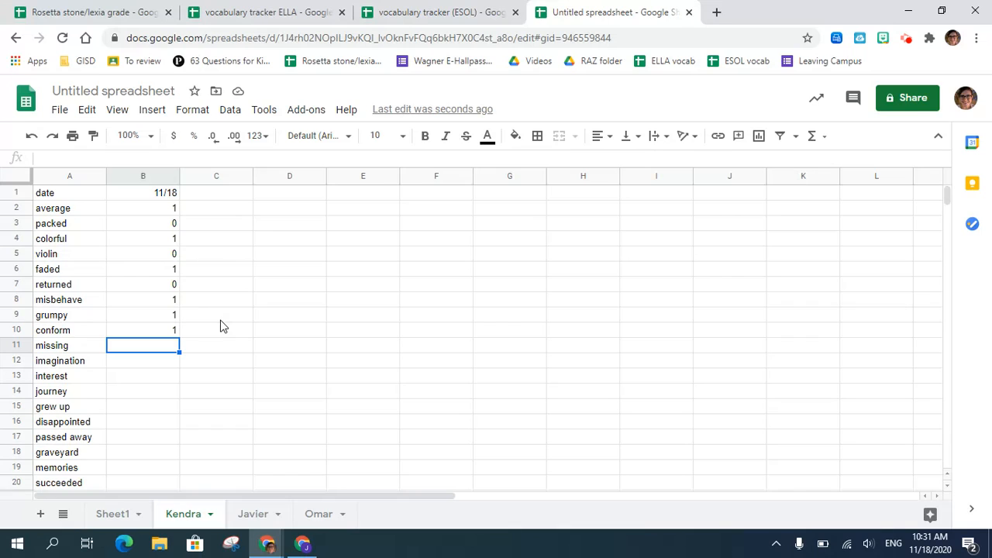
- Insert two blank rows above the word list on the second student's sheet
{"action": "left_click", "coordinate": [253, 514]}
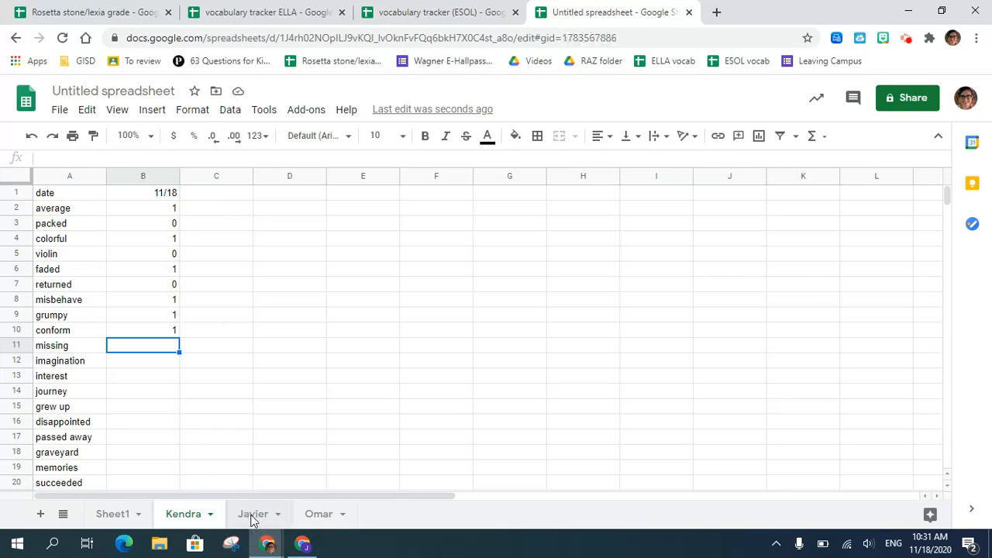
{"action": "left_click", "coordinate": [17, 193]}
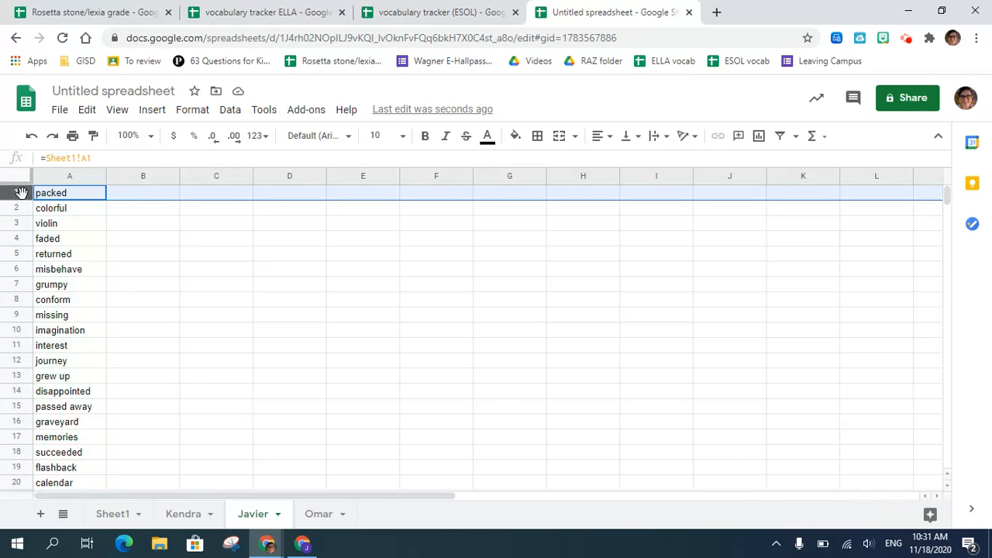
{"action": "right_click", "coordinate": [17, 193]}
{"action": "left_click", "coordinate": [83, 240]}
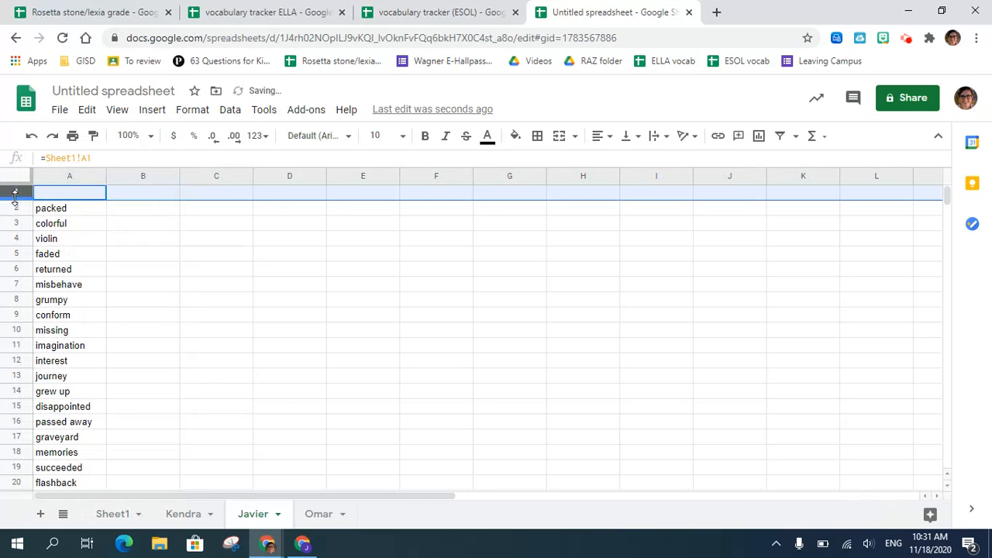
{"action": "right_click", "coordinate": [15, 194]}
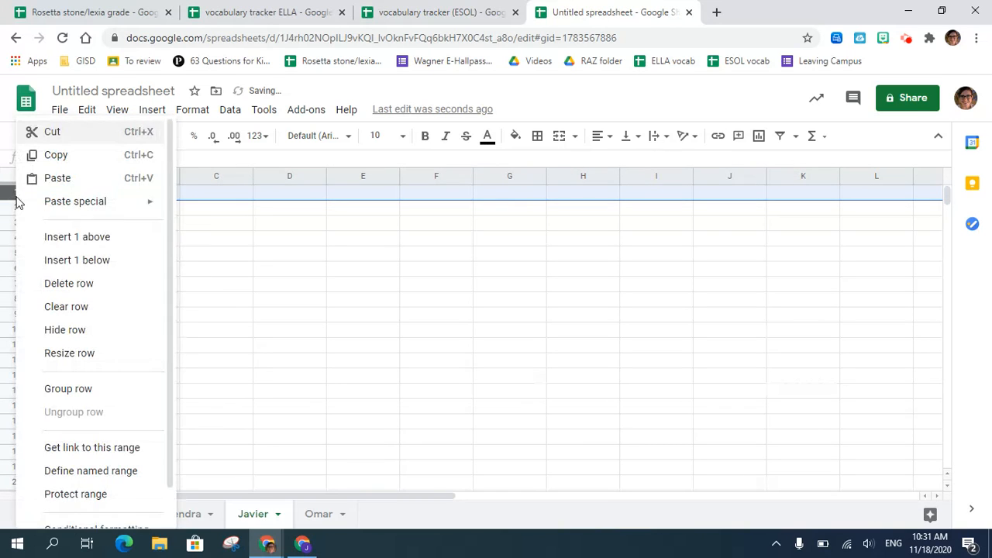
{"action": "left_click", "coordinate": [85, 241]}
{"action": "left_click", "coordinate": [144, 195]}
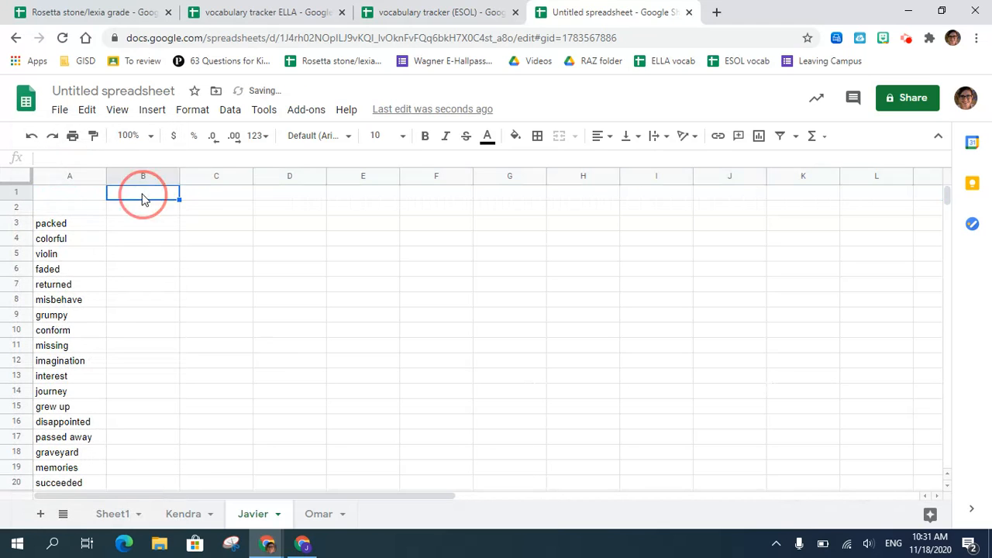
- Copy the "date" and "average" labels from the first student's sheet into cells A1:A2 of the second student's sheet
{"action": "left_click", "coordinate": [183, 514]}
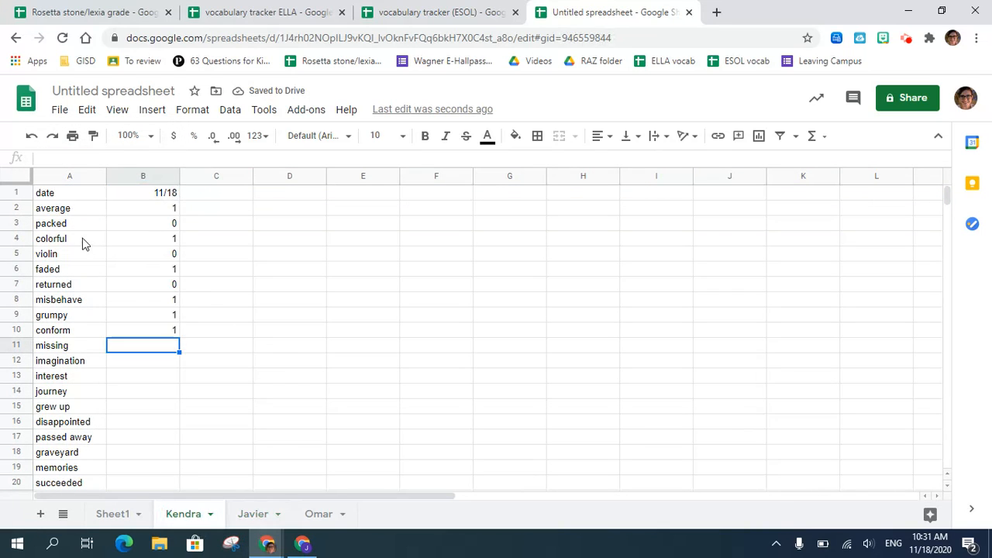
{"action": "left_click", "coordinate": [55, 195]}
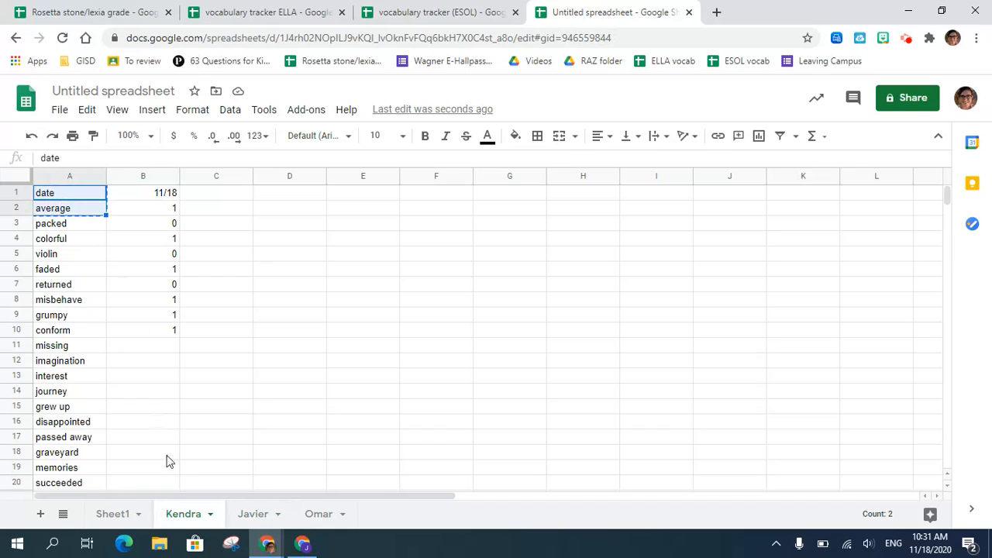
{"action": "left_click", "coordinate": [252, 514]}
{"action": "left_click", "coordinate": [92, 200]}
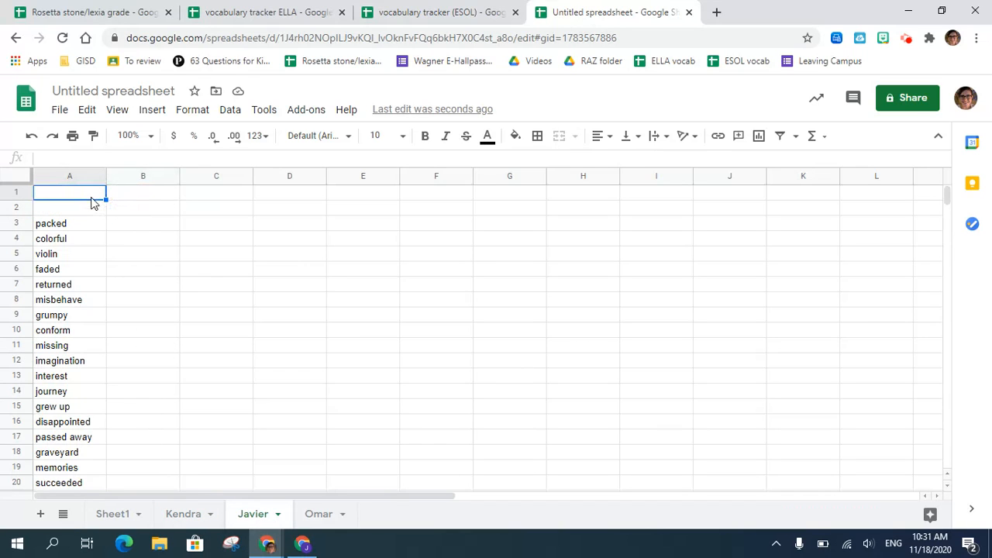
{"action": "type", "text": "date average"}
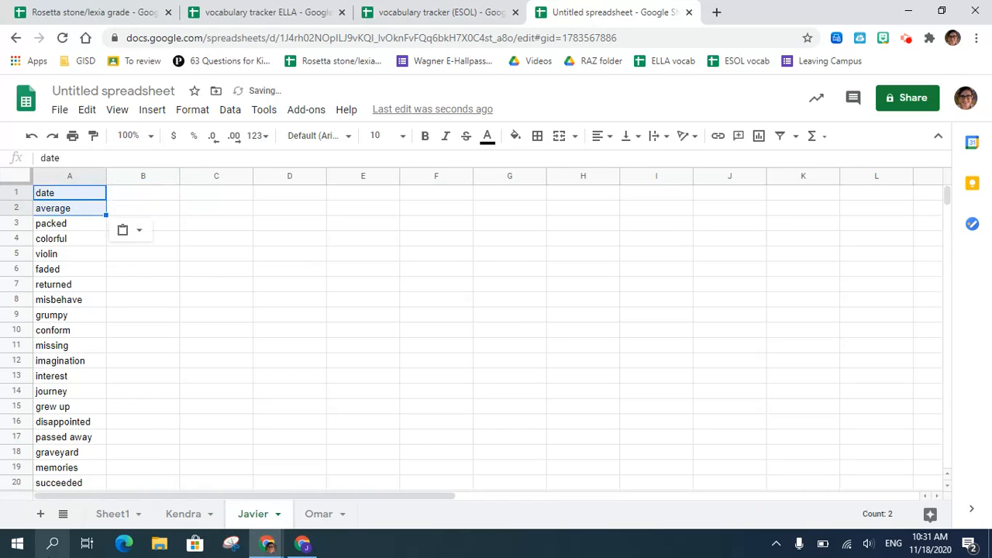
- Review the 11/18 quiz scores on the first, second and third students' sheets
{"action": "mouse_move", "coordinate": [41, 501]}
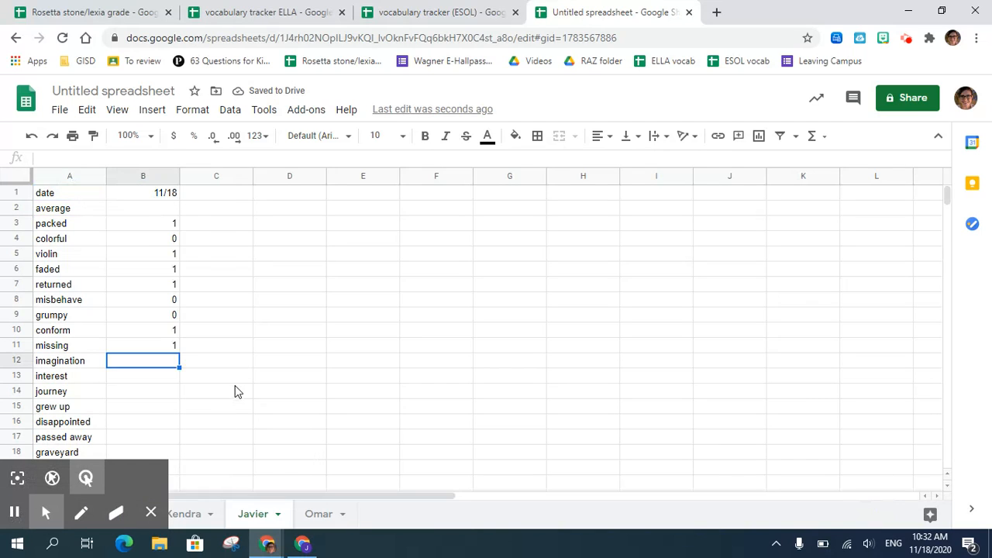
{"action": "left_click", "coordinate": [180, 517]}
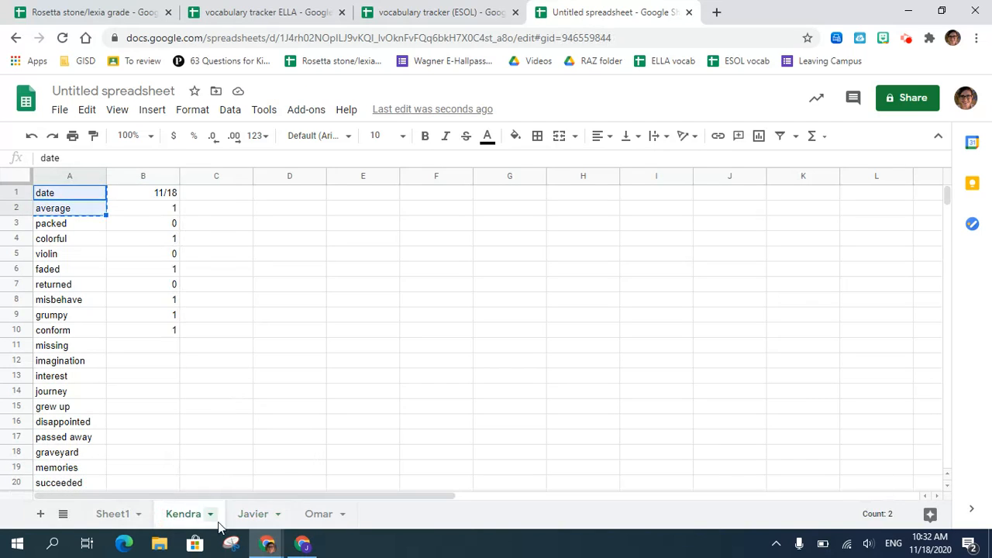
{"action": "left_click", "coordinate": [245, 522]}
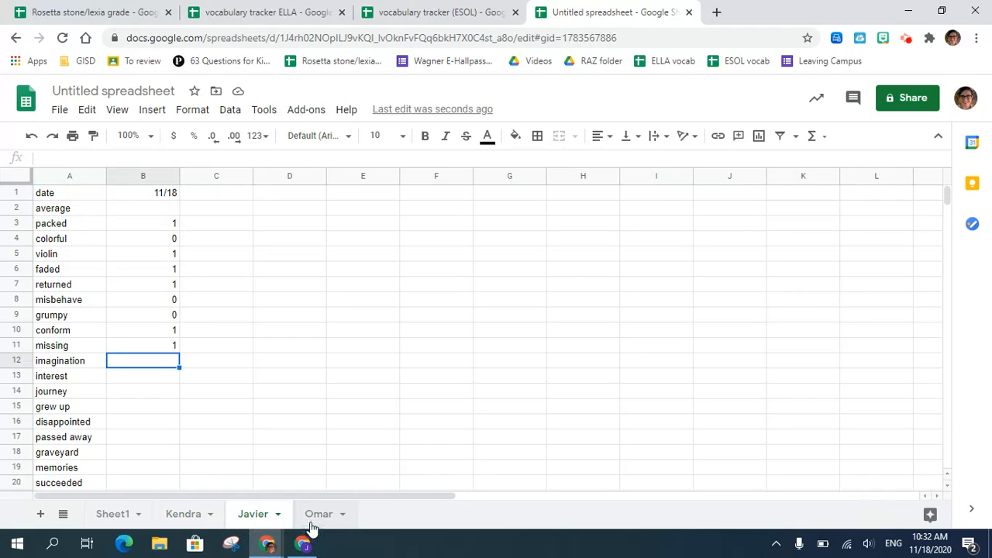
{"action": "left_click", "coordinate": [311, 524]}
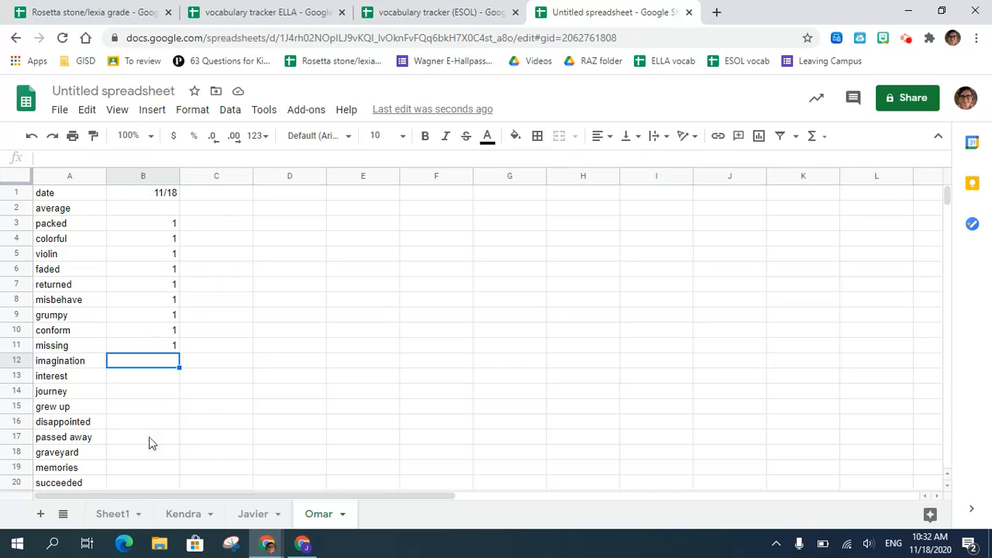
- Replace the value in cell B2 of the first student's sheet with the suggested formula =AVERAGE(B3:B39)
{"action": "left_click", "coordinate": [186, 514]}
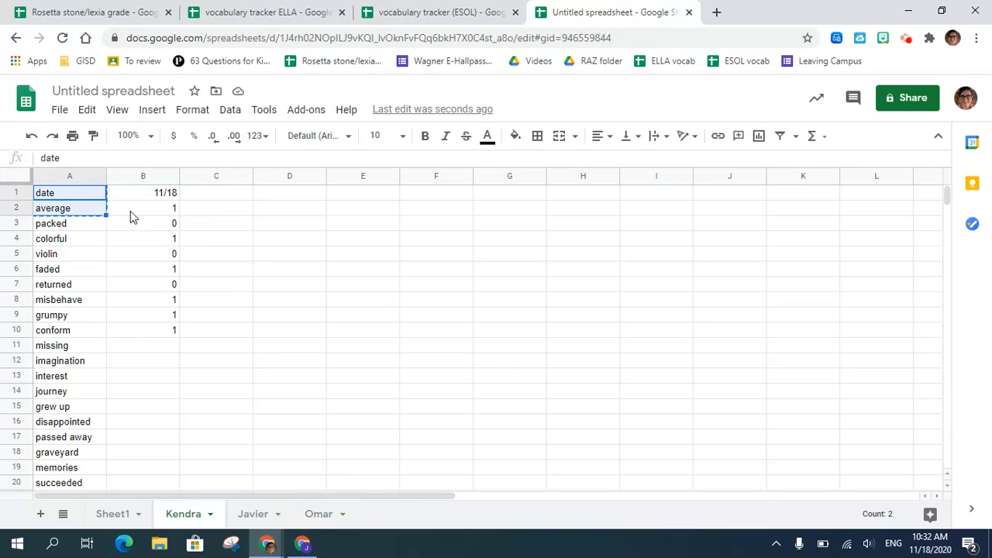
{"action": "left_click", "coordinate": [171, 210]}
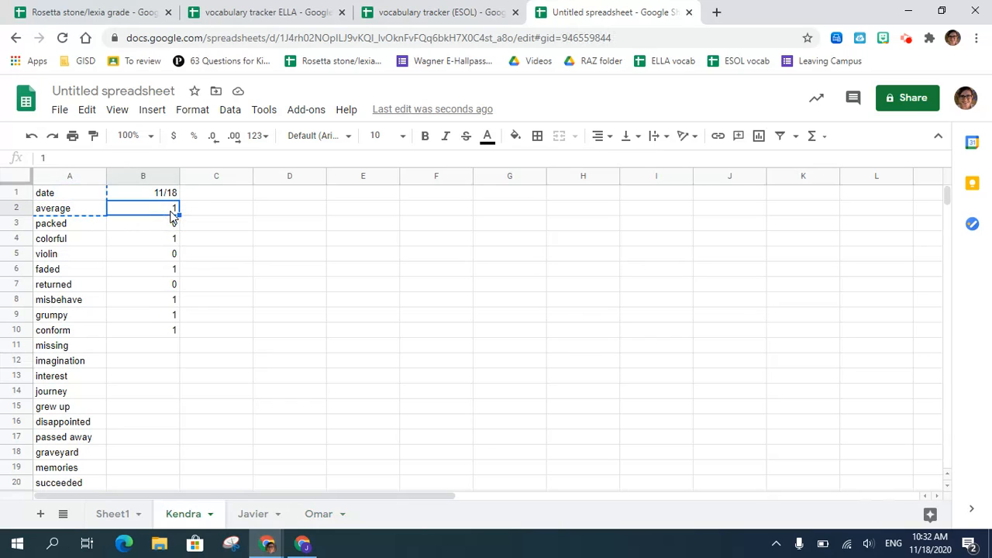
{"action": "key", "text": "Delete"}
{"action": "type", "text": "=a"}
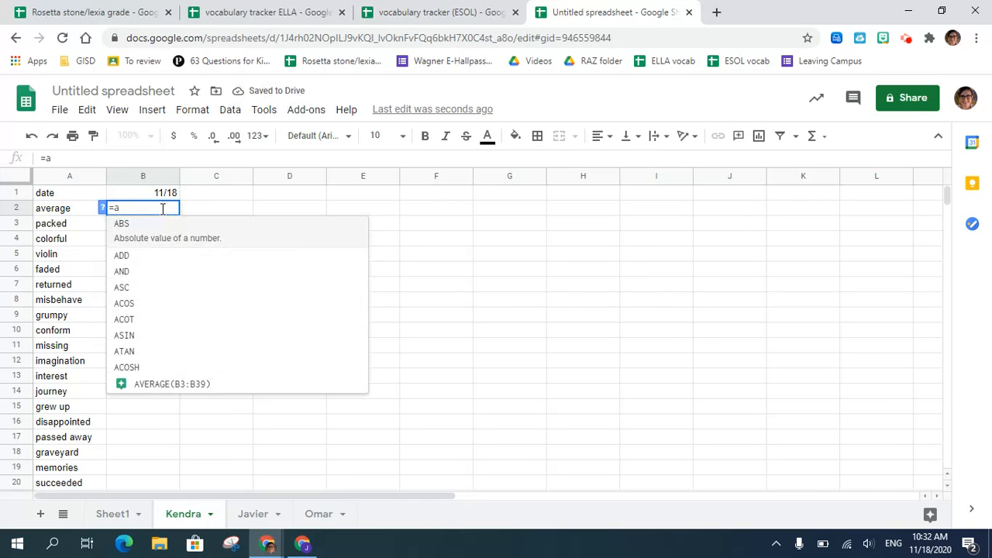
{"action": "key", "text": "BackSpace"}
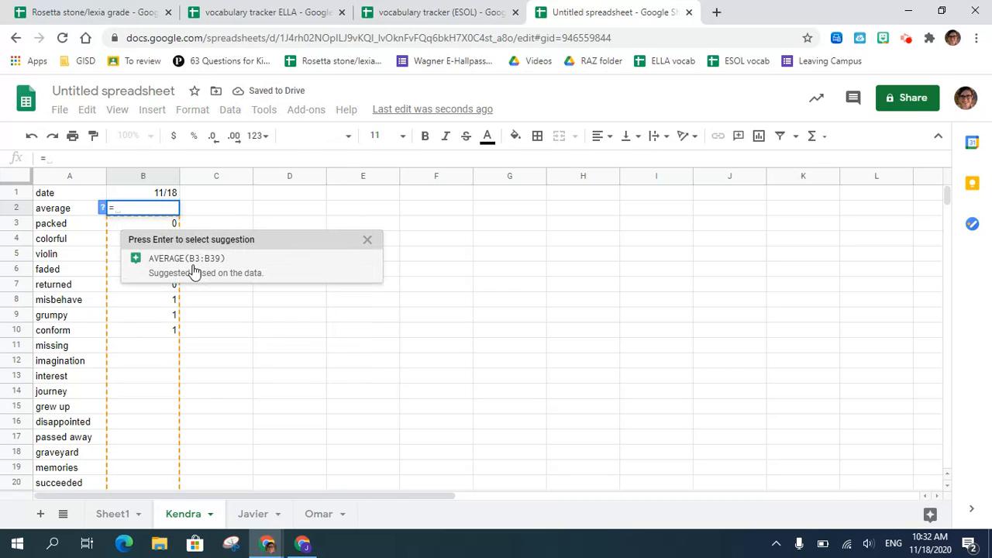
{"action": "left_click", "coordinate": [193, 267]}
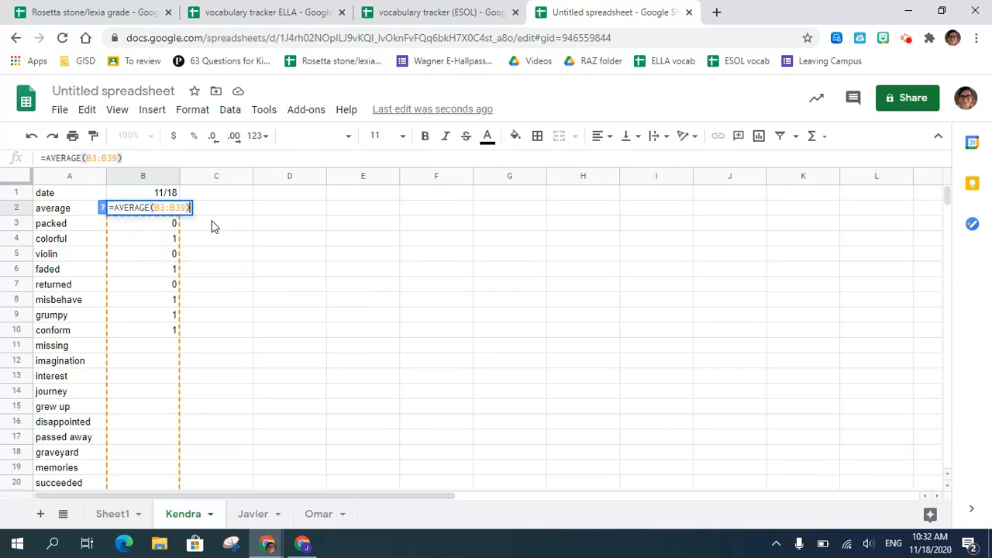
{"action": "key", "text": "Return"}
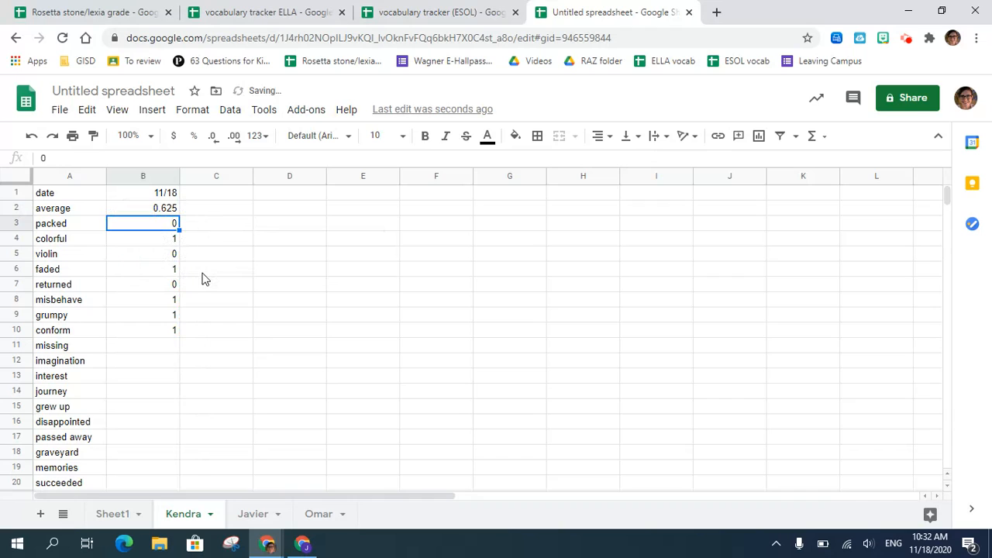
- Multiply the average formula in cell B2 of the first student's sheet by 100
{"action": "left_click", "coordinate": [163, 207]}
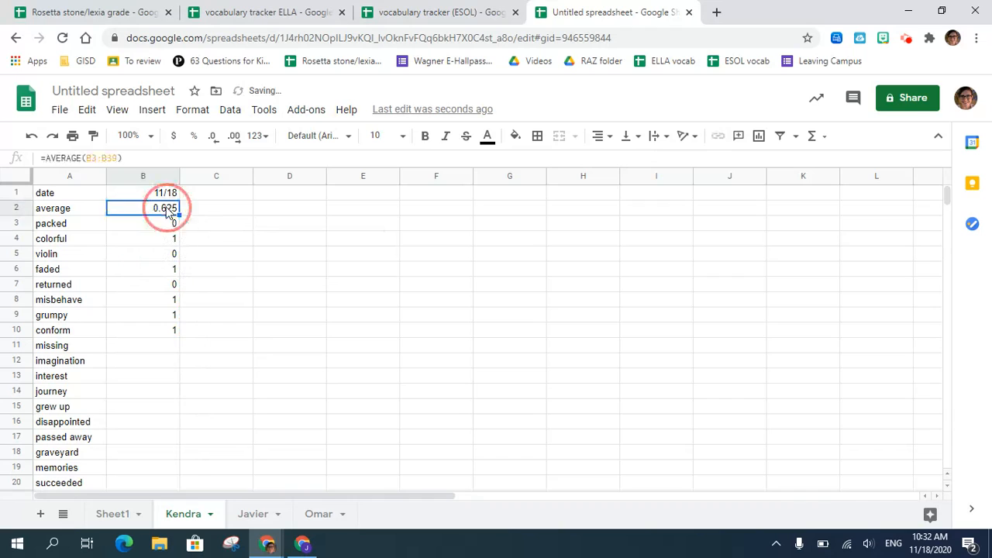
{"action": "left_click", "coordinate": [132, 160]}
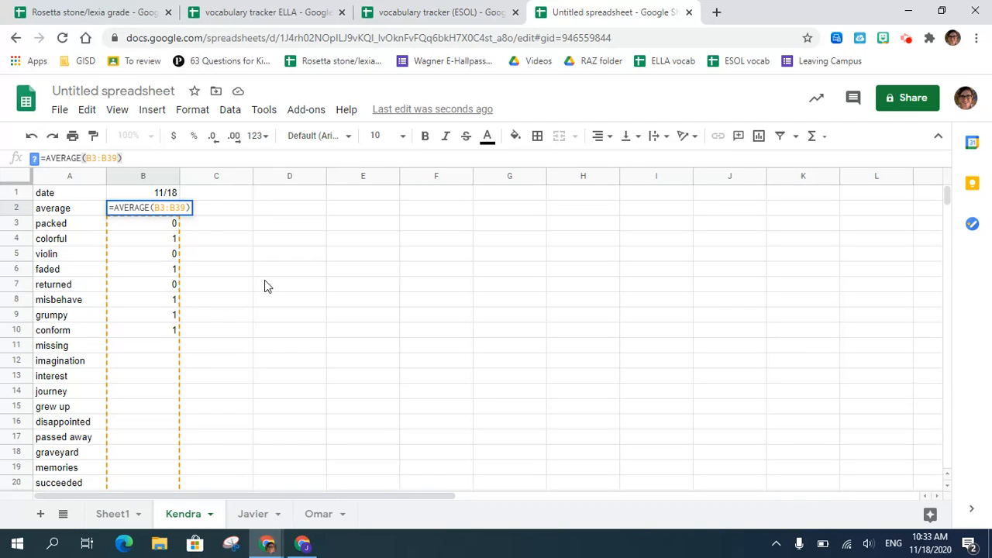
{"action": "type", "text": "*"}
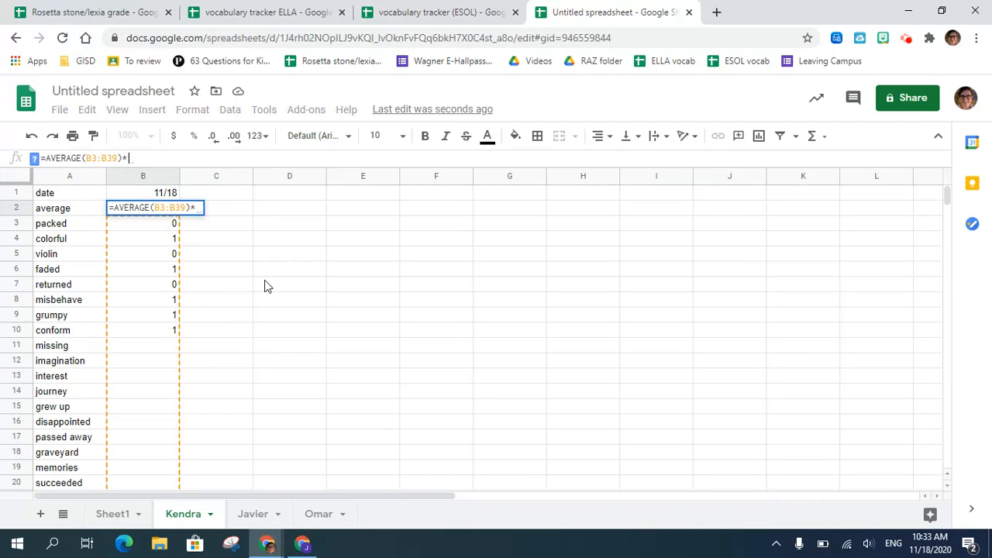
{"action": "type", "text": "100"}
{"action": "key", "text": "Return"}
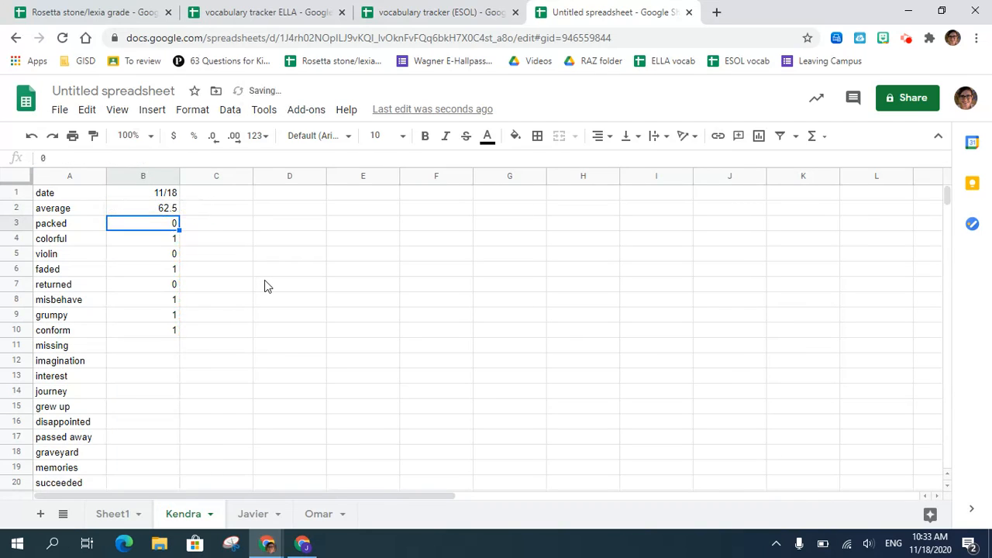
- Enter =AVERAGE(B3:B39)*100 in cell B2 of the second student's sheet, using the suggested average formula
{"action": "left_click", "coordinate": [253, 514]}
{"action": "left_click", "coordinate": [164, 209]}
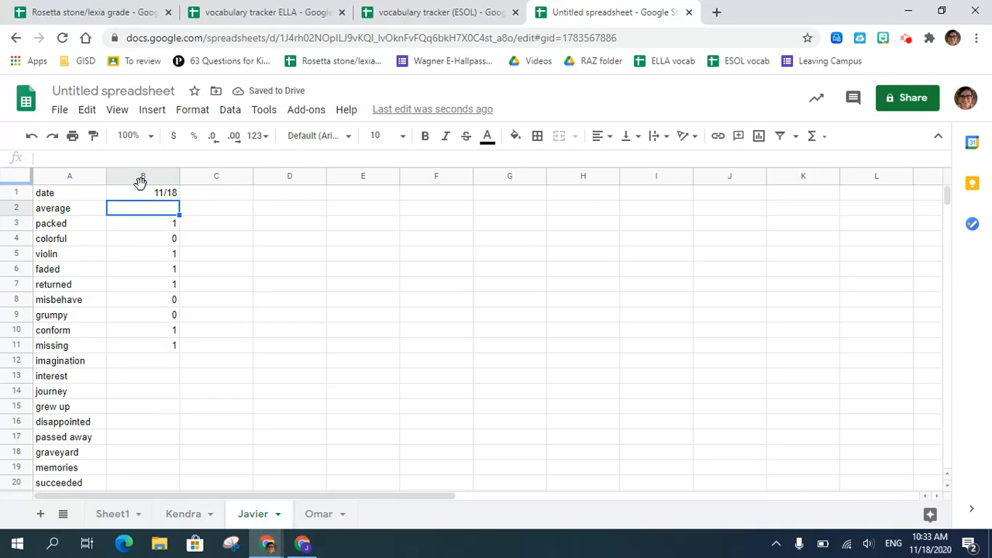
{"action": "type", "text": "=a"}
{"action": "key", "text": "BackSpace"}
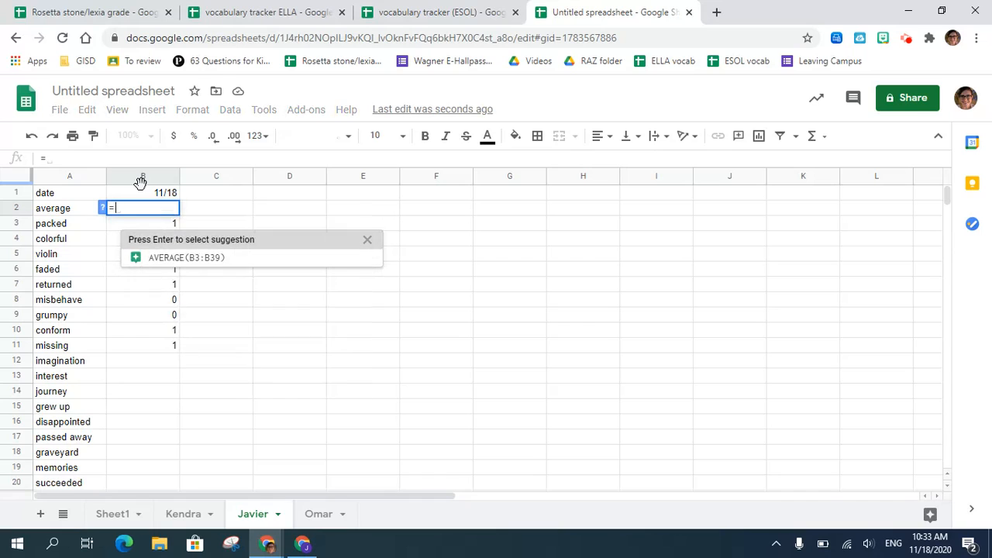
{"action": "left_click", "coordinate": [190, 258]}
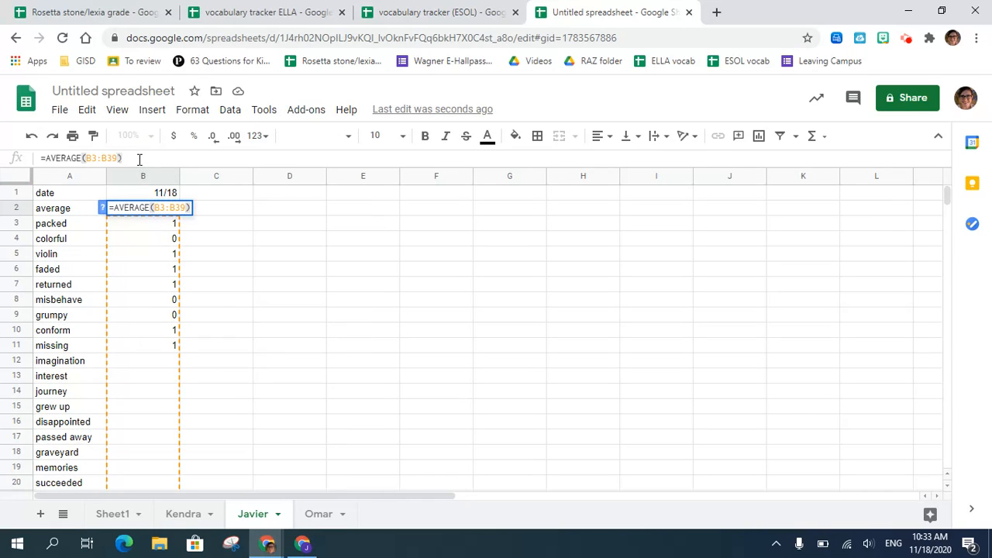
{"action": "type", "text": "*100"}
{"action": "key", "text": "Return"}
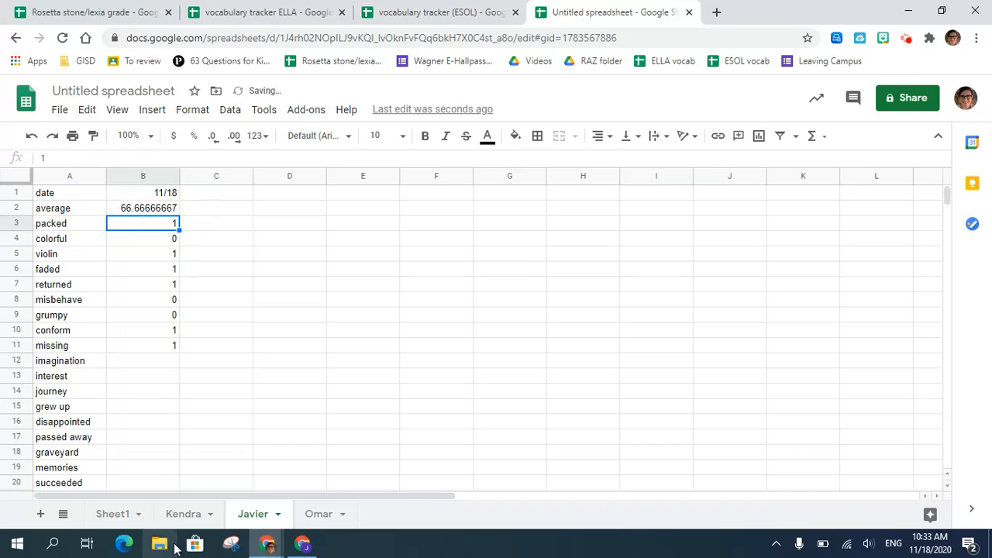
- Enter =AVERAGE(B3:B39)*100 in cell B2 of the third student's sheet, using the suggested average formula
{"action": "left_click", "coordinate": [318, 514]}
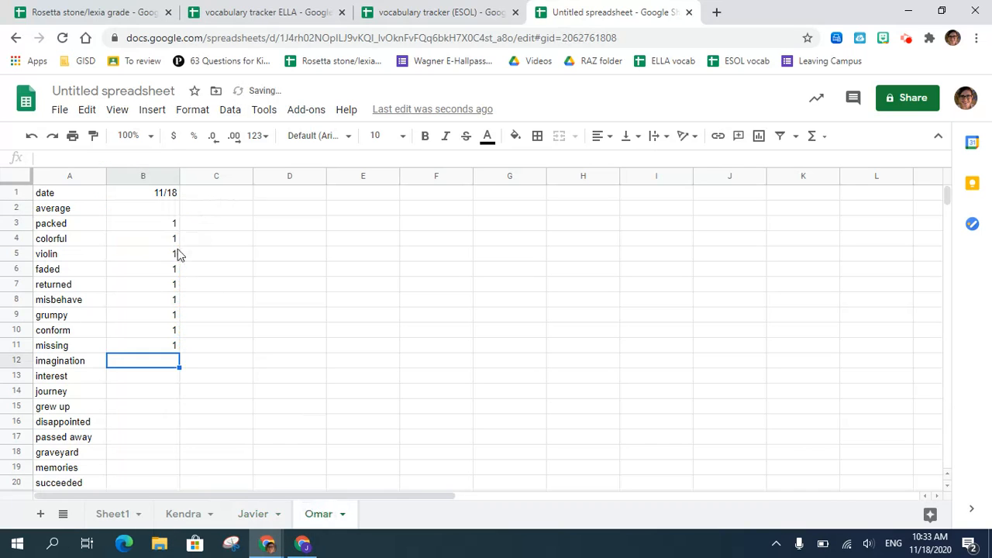
{"action": "left_click", "coordinate": [161, 210]}
{"action": "type", "text": "=a"}
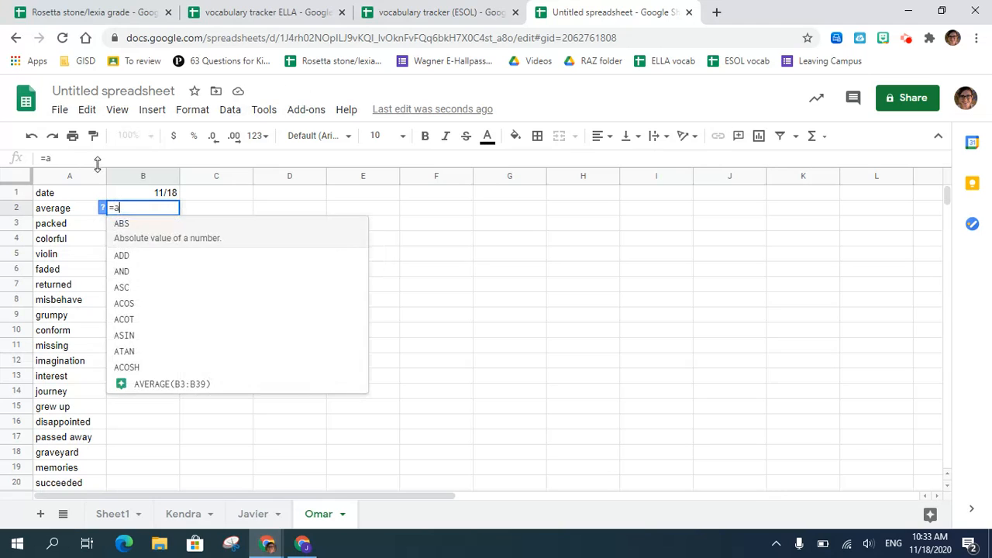
{"action": "key", "text": "BackSpace"}
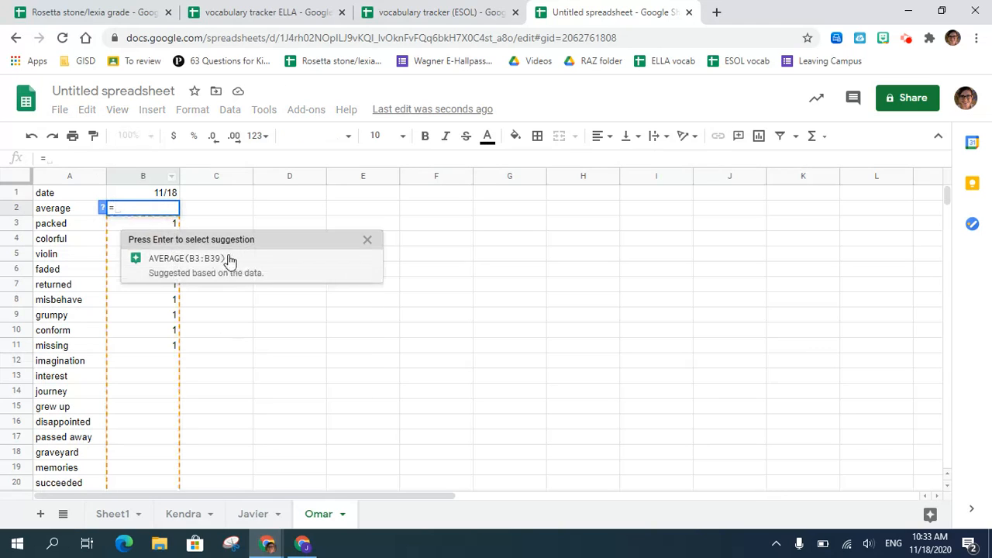
{"action": "left_click", "coordinate": [228, 259]}
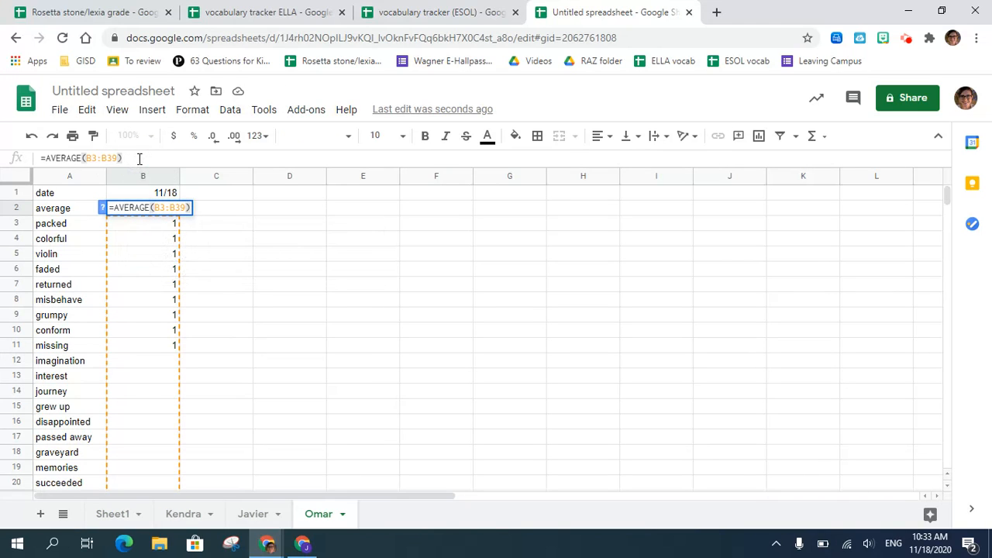
{"action": "type", "text": "*100"}
{"action": "key", "text": "Return"}
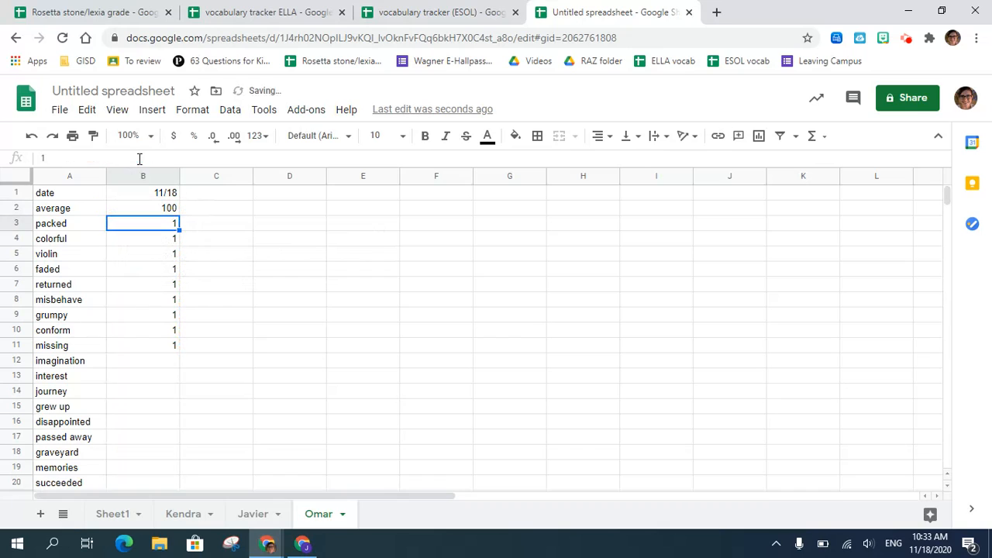
- Review the 11/18 averages across the three student sheets
{"action": "left_click", "coordinate": [189, 518]}
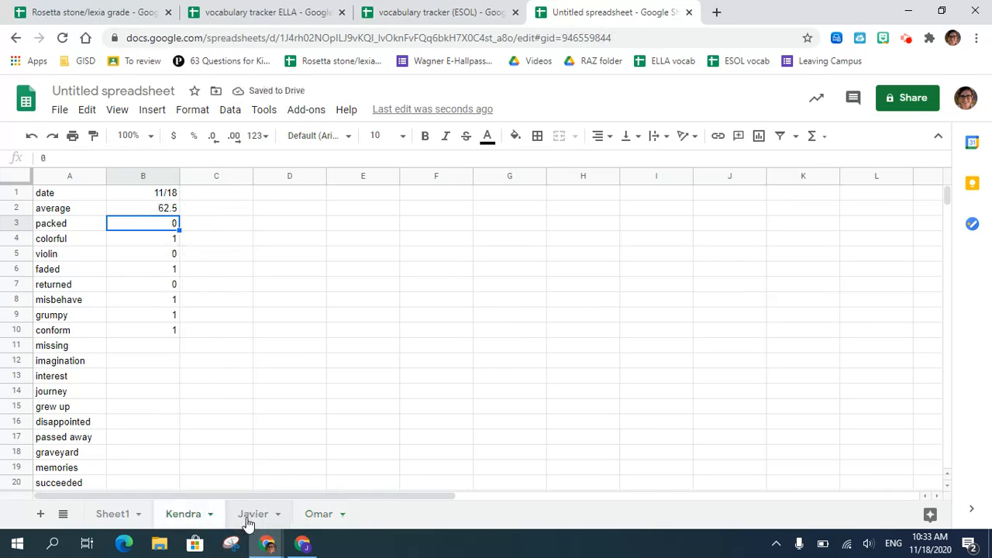
{"action": "left_click", "coordinate": [252, 518]}
{"action": "left_click", "coordinate": [325, 515]}
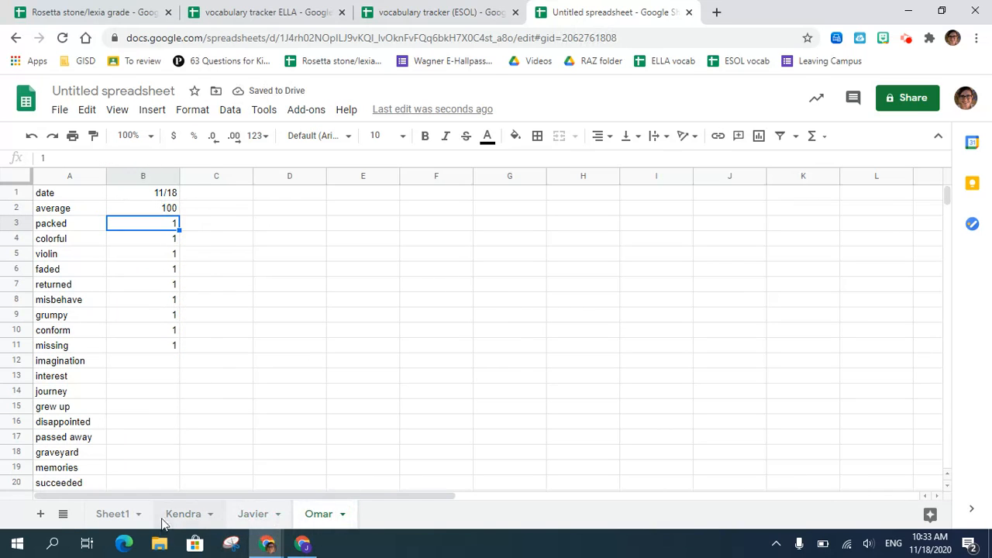
{"action": "left_click", "coordinate": [190, 519]}
- Enter an average formula in cell C1 of Sheet1 that combines cell B3 from all three student sheets
{"action": "left_click", "coordinate": [134, 519]}
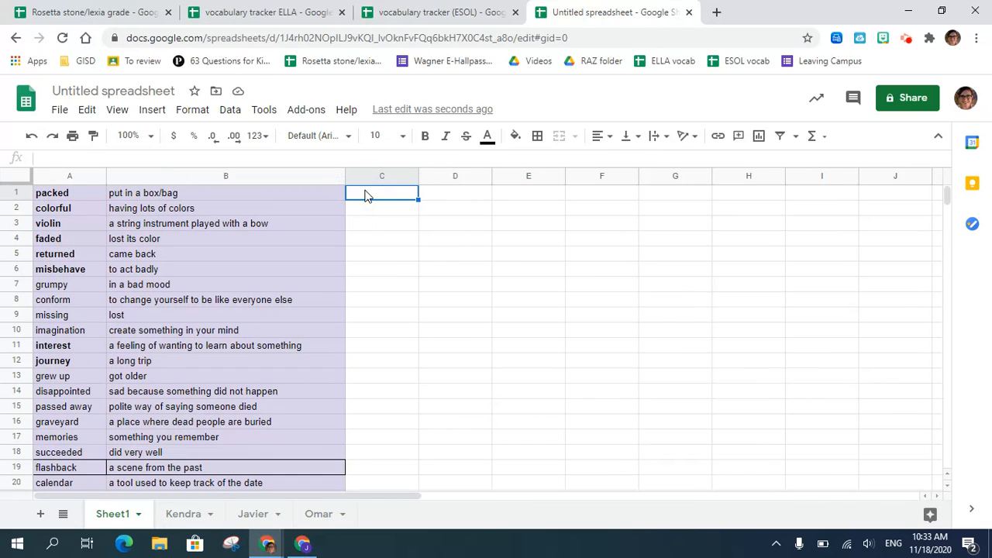
{"action": "type", "text": "=avera"}
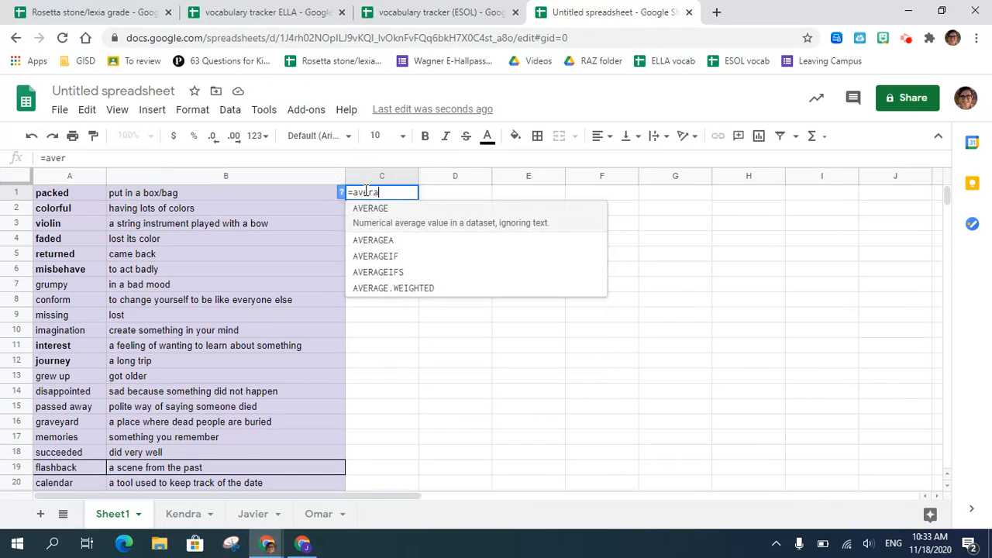
{"action": "type", "text": "ge("}
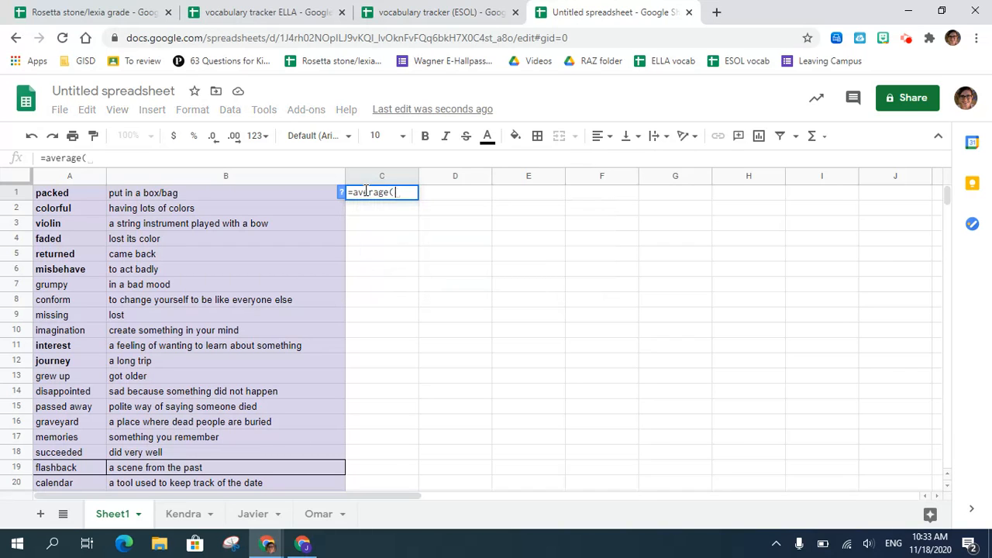
{"action": "left_click", "coordinate": [185, 519]}
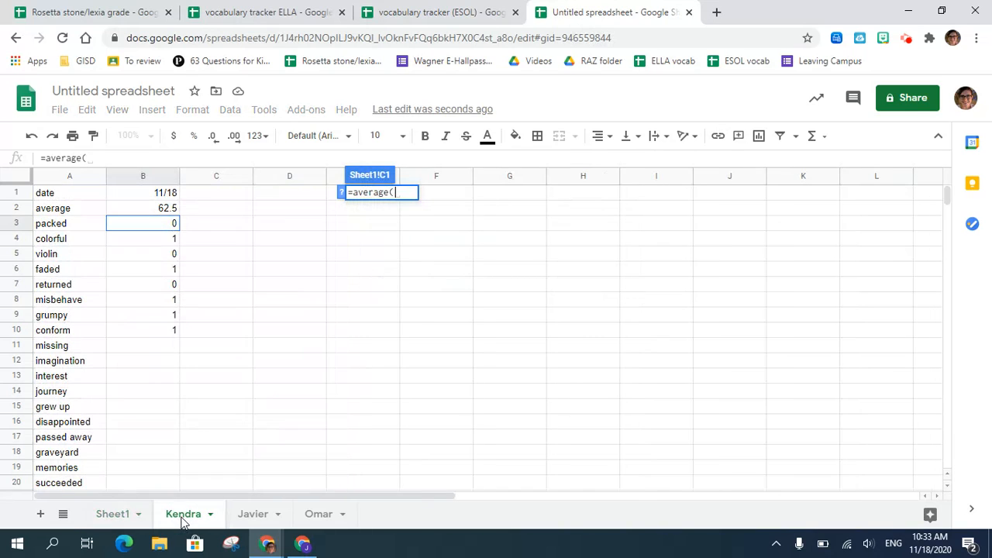
{"action": "left_click", "coordinate": [151, 222]}
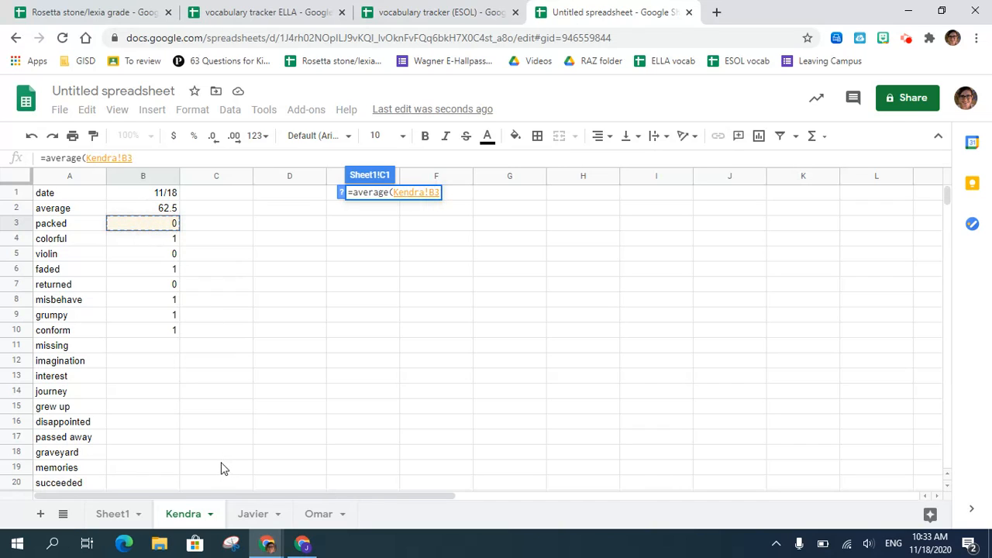
{"action": "type", "text": ","}
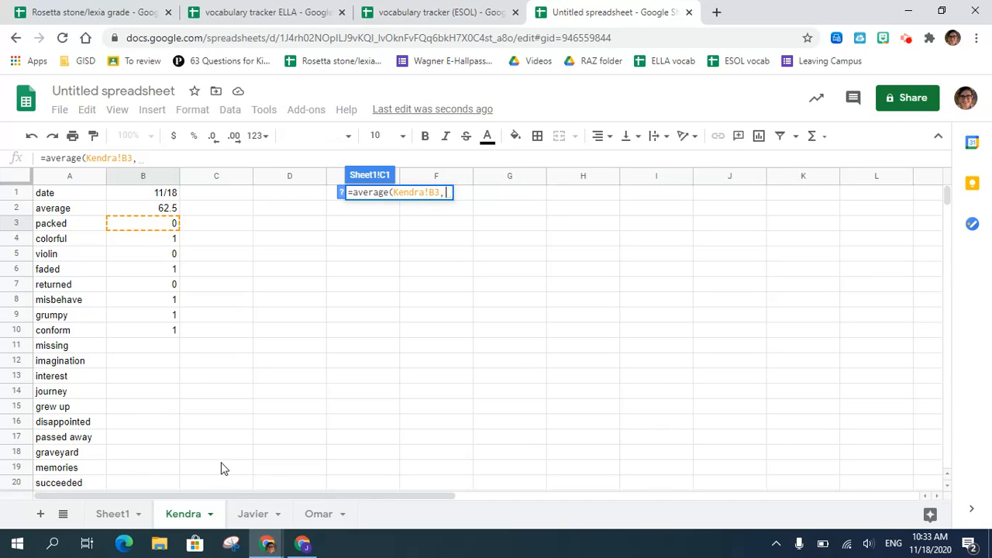
{"action": "left_click", "coordinate": [254, 515]}
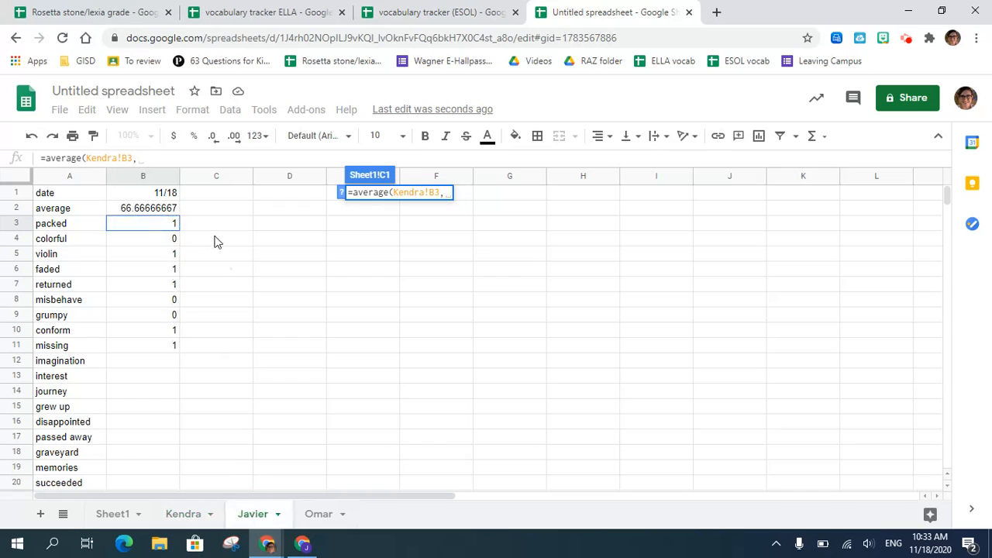
{"action": "left_click", "coordinate": [152, 222]}
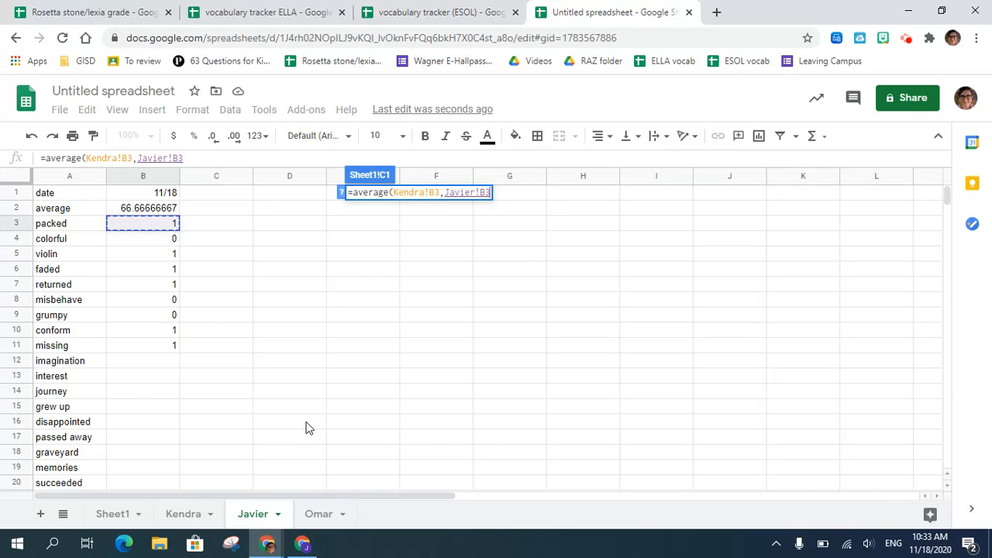
{"action": "type", "text": ","}
{"action": "left_click", "coordinate": [318, 516]}
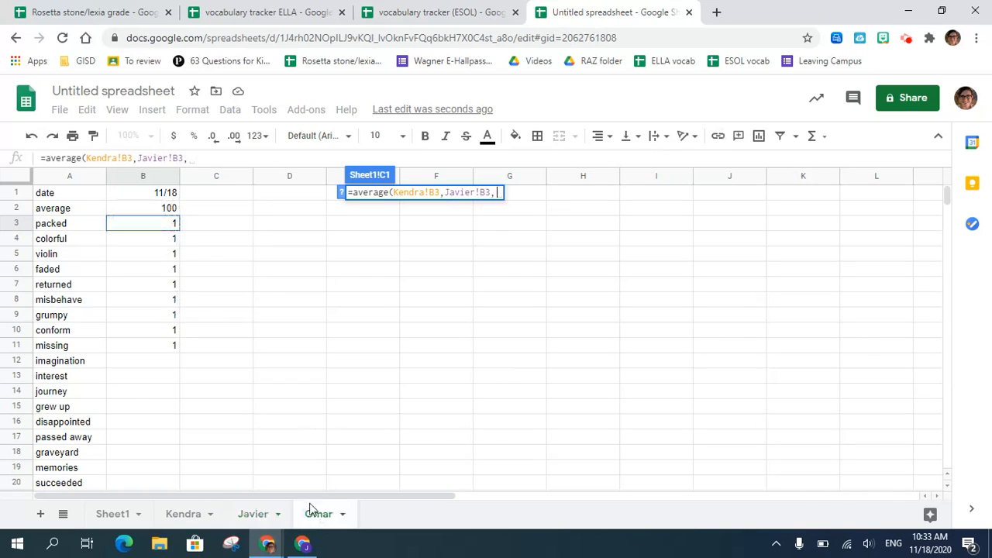
{"action": "left_click", "coordinate": [163, 225]}
{"action": "type", "text": ")"}
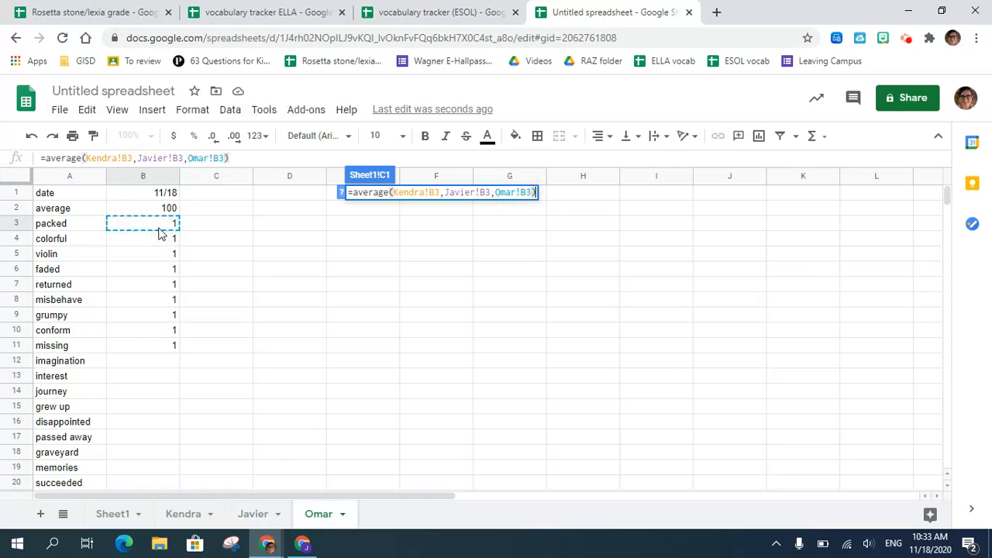
{"action": "key", "text": "Return"}
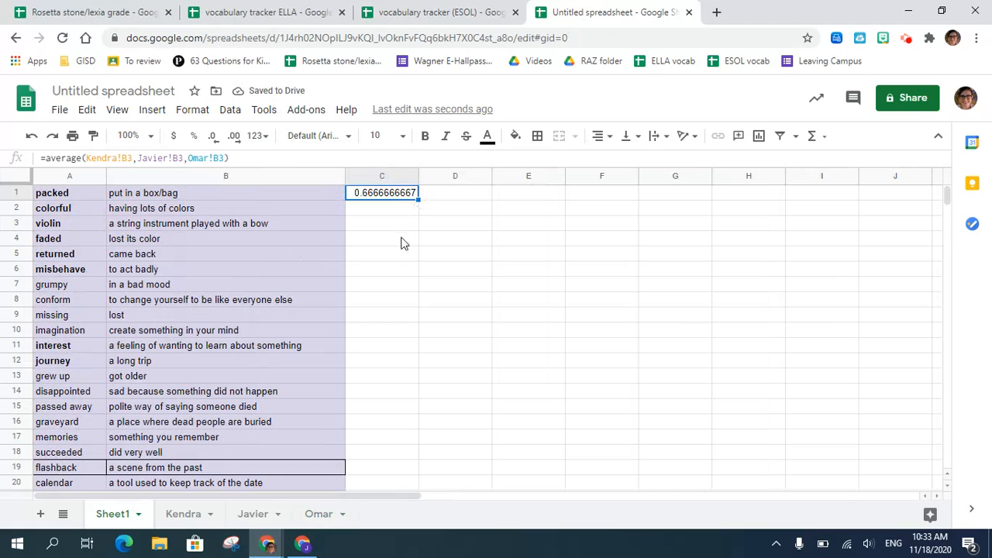
- Fill the class average formula from cell C1 down to C16 on Sheet1
{"action": "left_click", "coordinate": [183, 515]}
{"action": "left_click", "coordinate": [105, 516]}
{"action": "left_click_drag", "start_coordinate": [418, 200], "coordinate": [411, 423]}
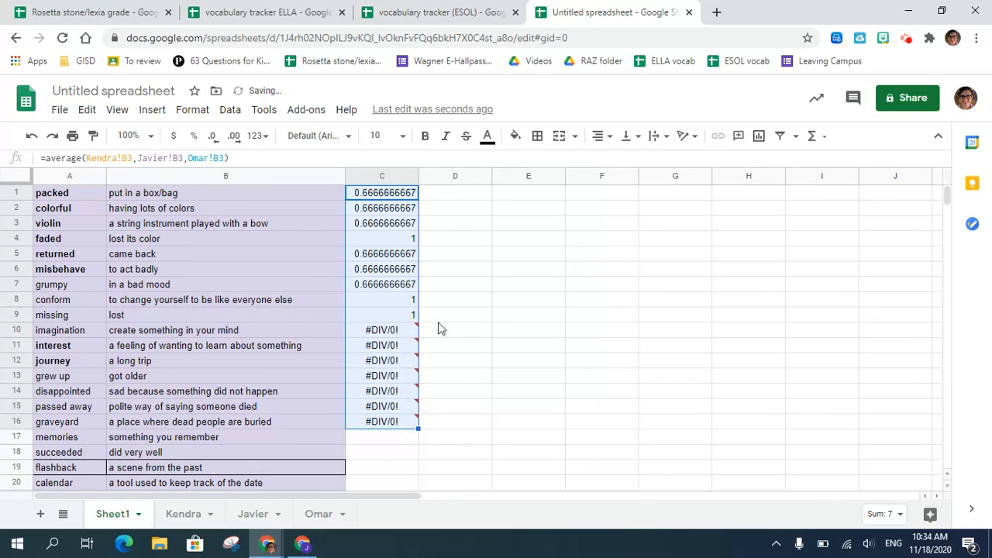
- Check the first student's unscored words, and replace the formulas in Sheet1 cells C10:C16 with "n/a"
{"action": "left_click", "coordinate": [399, 332]}
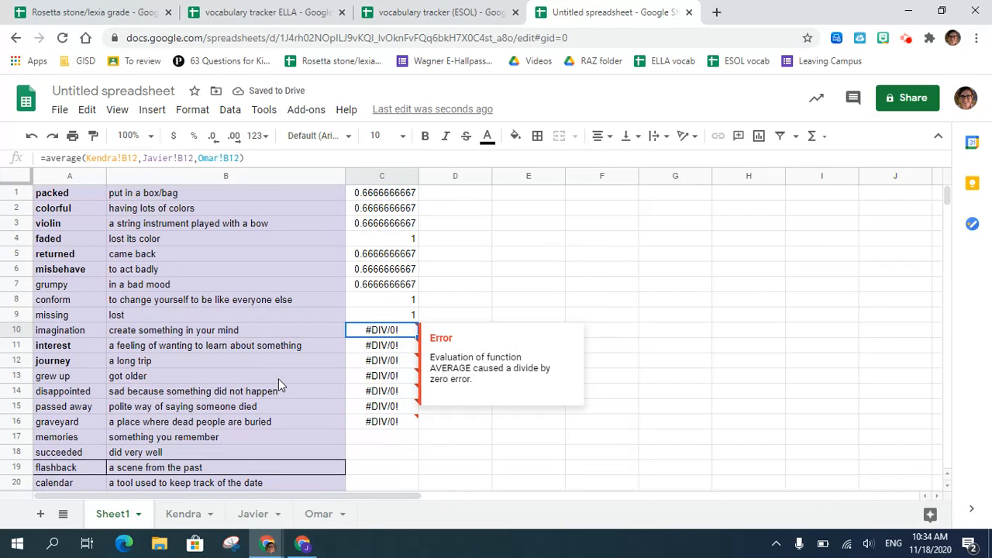
{"action": "left_click", "coordinate": [183, 515]}
{"action": "left_click", "coordinate": [153, 350]}
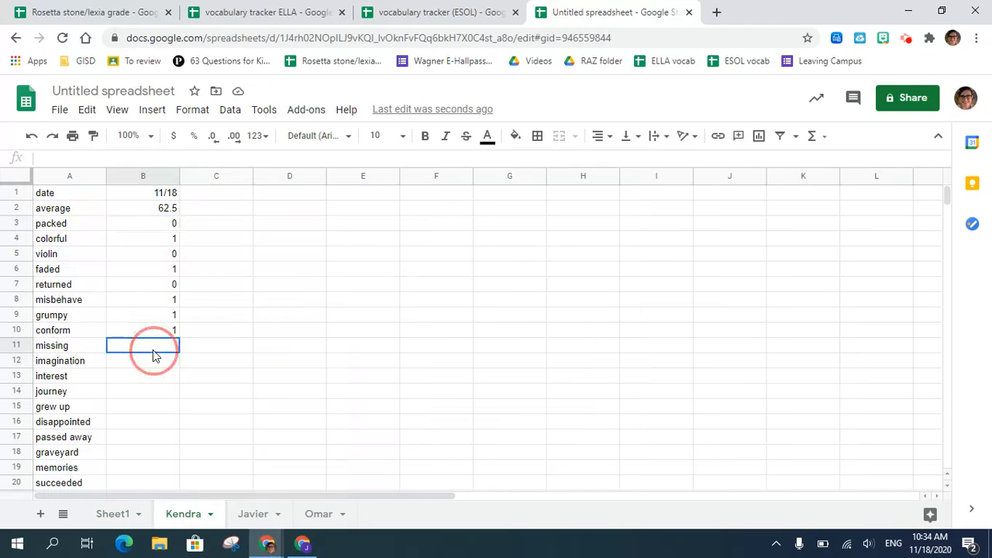
{"action": "left_click", "coordinate": [116, 515]}
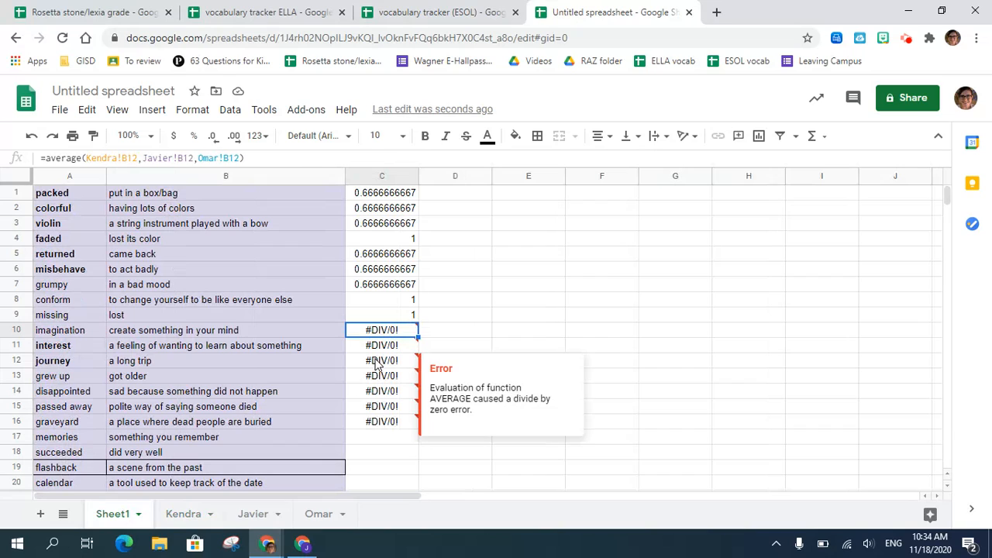
{"action": "type", "text": "n/a"}
{"action": "key", "text": "Return"}
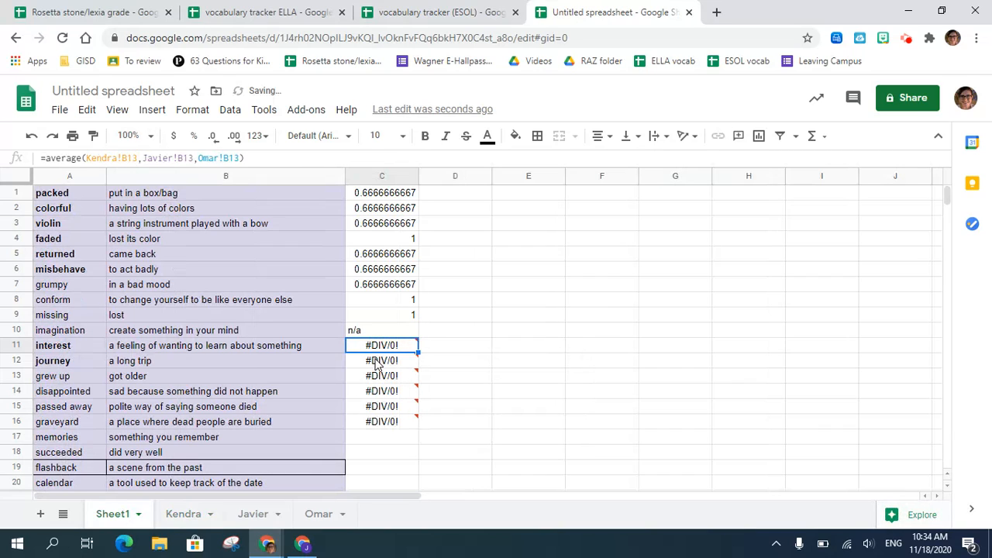
{"action": "left_click", "coordinate": [390, 331]}
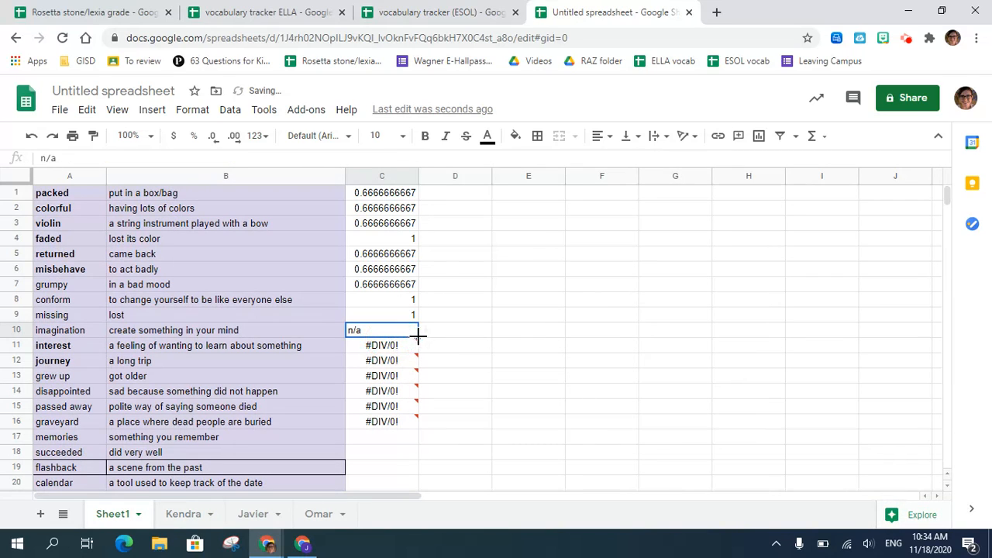
{"action": "left_click_drag", "start_coordinate": [418, 337], "coordinate": [421, 432]}
{"action": "left_click_drag", "start_coordinate": [381, 332], "coordinate": [392, 423]}
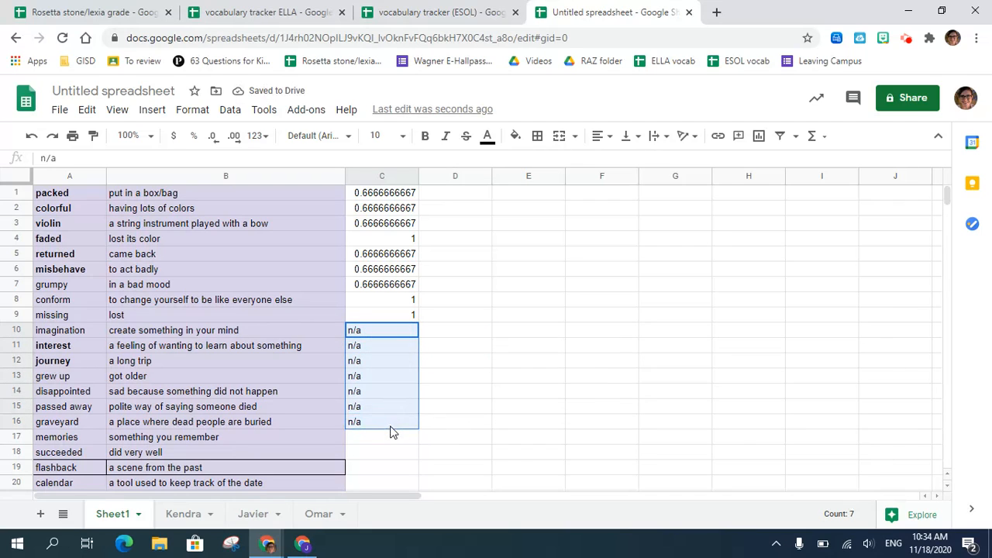
{"action": "left_click", "coordinate": [391, 425]}
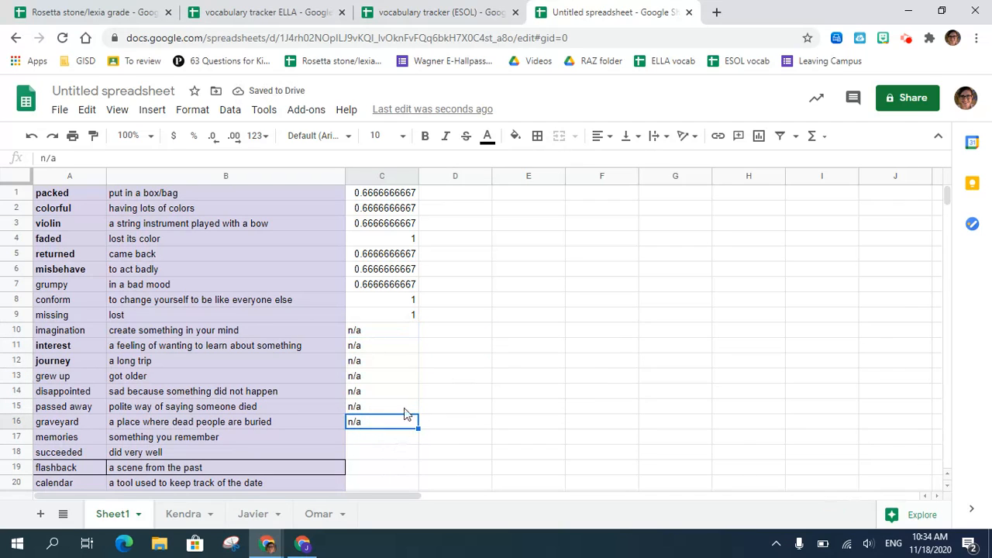
- Multiply the class average formula in cell C1 of Sheet1 by 100, and fill it down to C9
{"action": "left_click", "coordinate": [380, 192]}
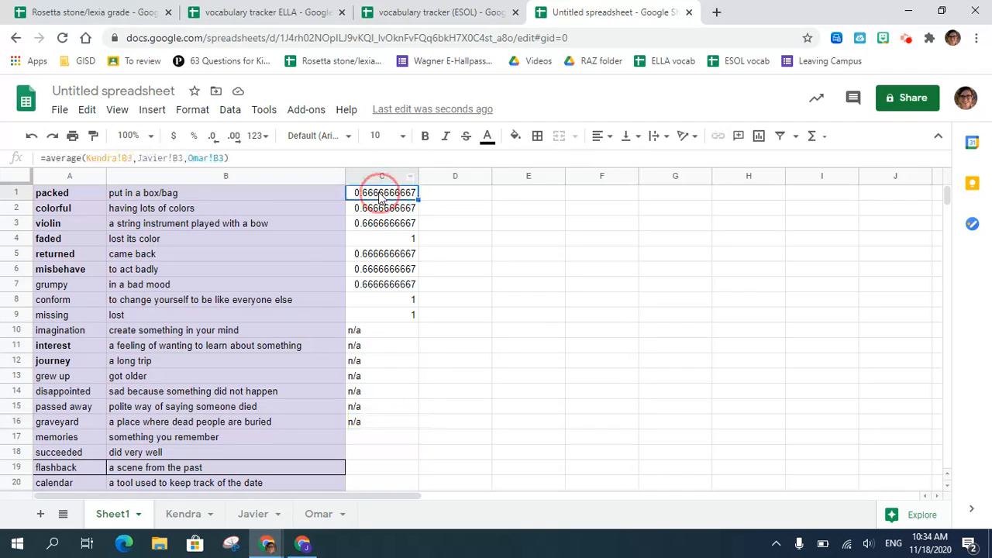
{"action": "left_click", "coordinate": [244, 159]}
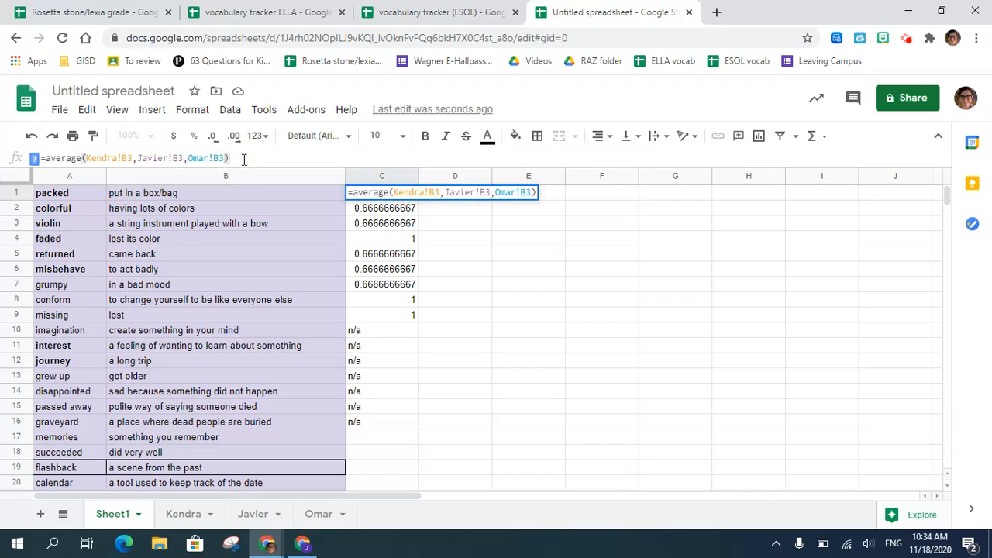
{"action": "type", "text": "*100"}
{"action": "key", "text": "Return"}
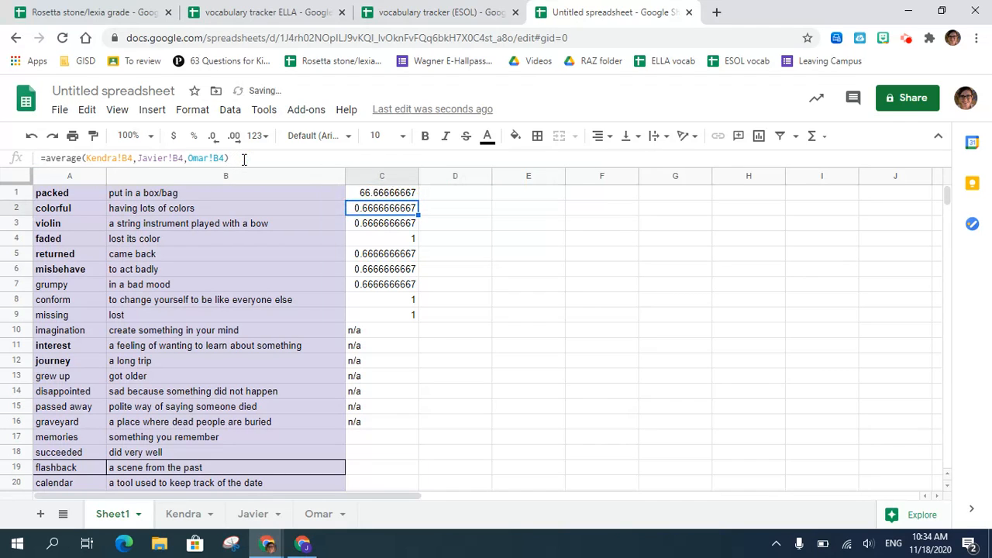
{"action": "left_click", "coordinate": [387, 195]}
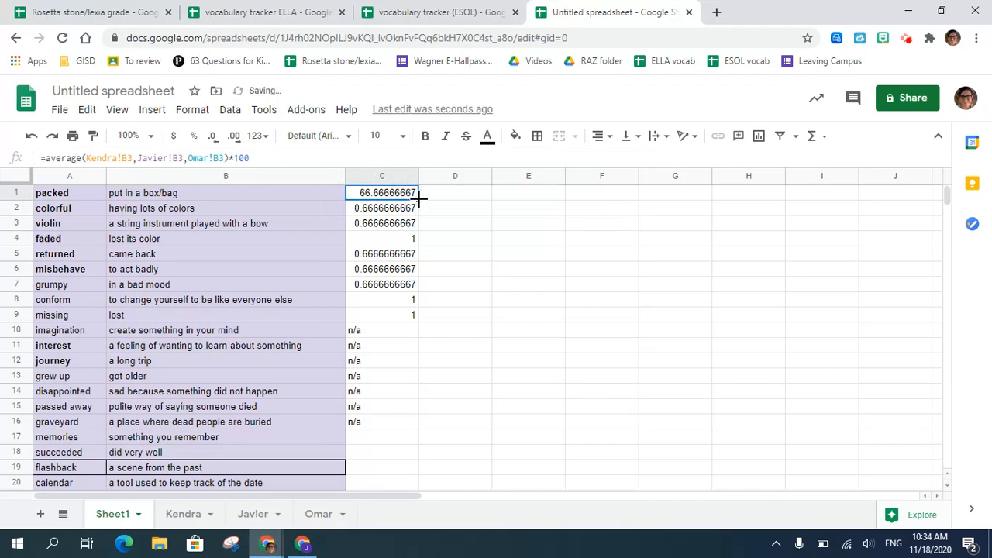
{"action": "left_click_drag", "start_coordinate": [419, 200], "coordinate": [420, 316]}
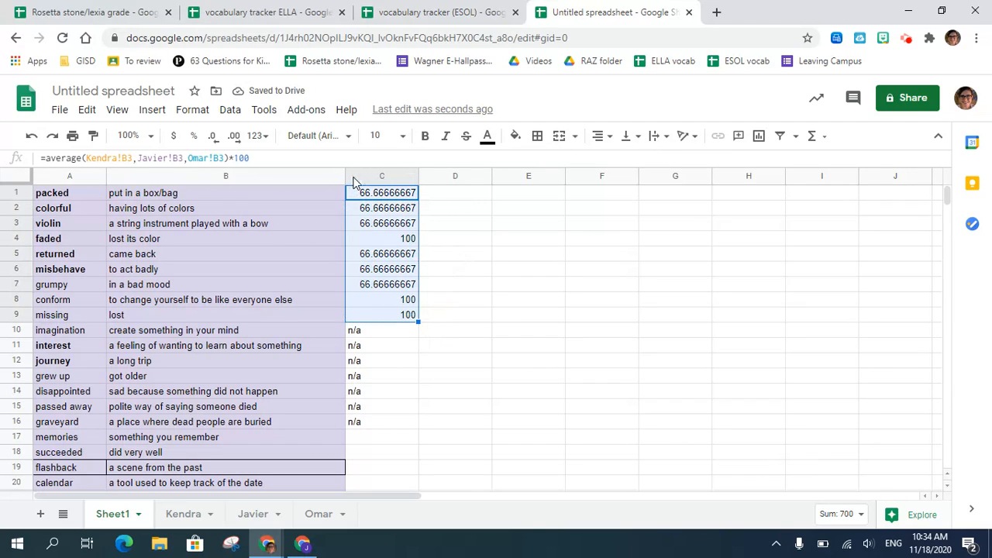
- Reduce the decimal places of the class averages in C1:C9 to show whole numbers
{"action": "left_click", "coordinate": [212, 140]}
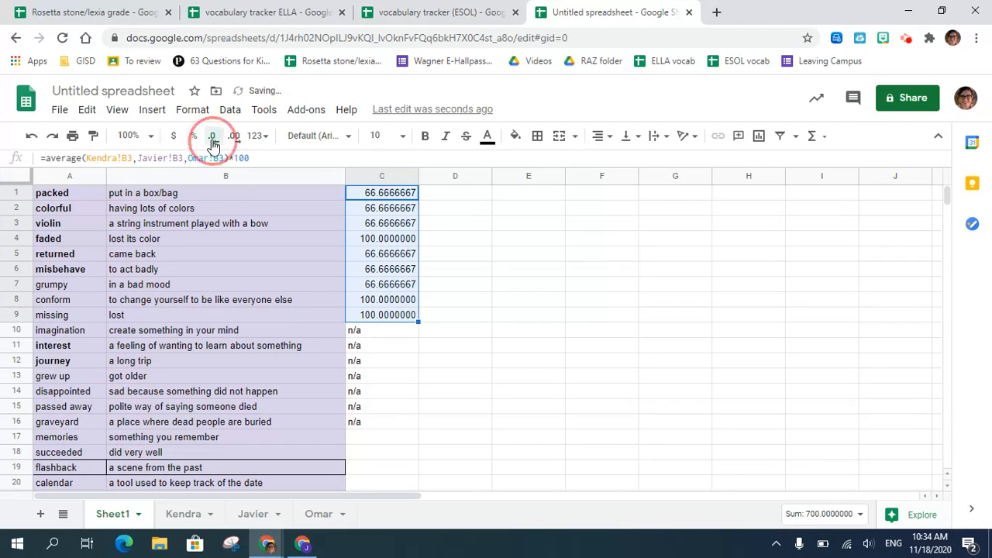
{"action": "left_click", "coordinate": [212, 140]}
{"action": "left_click", "coordinate": [213, 142]}
{"action": "left_click", "coordinate": [213, 143]}
{"action": "left_click", "coordinate": [212, 143]}
{"action": "left_click", "coordinate": [212, 143]}
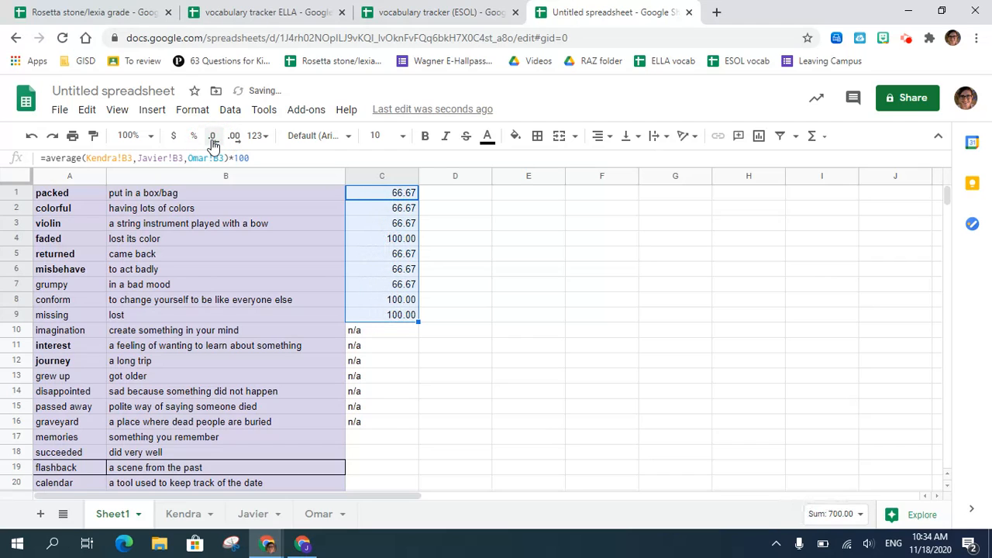
{"action": "left_click", "coordinate": [212, 142]}
{"action": "left_click", "coordinate": [212, 143]}
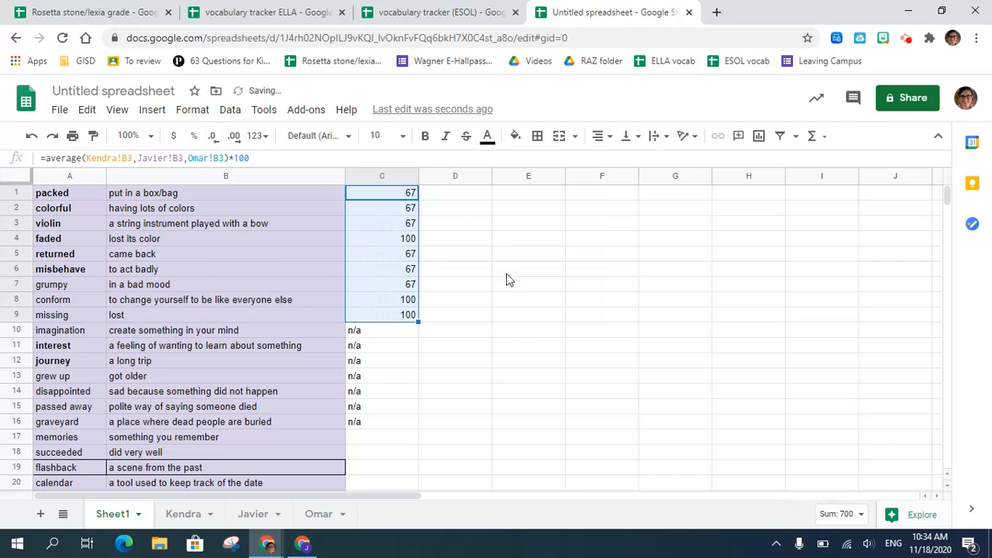
{"action": "left_click", "coordinate": [448, 291]}
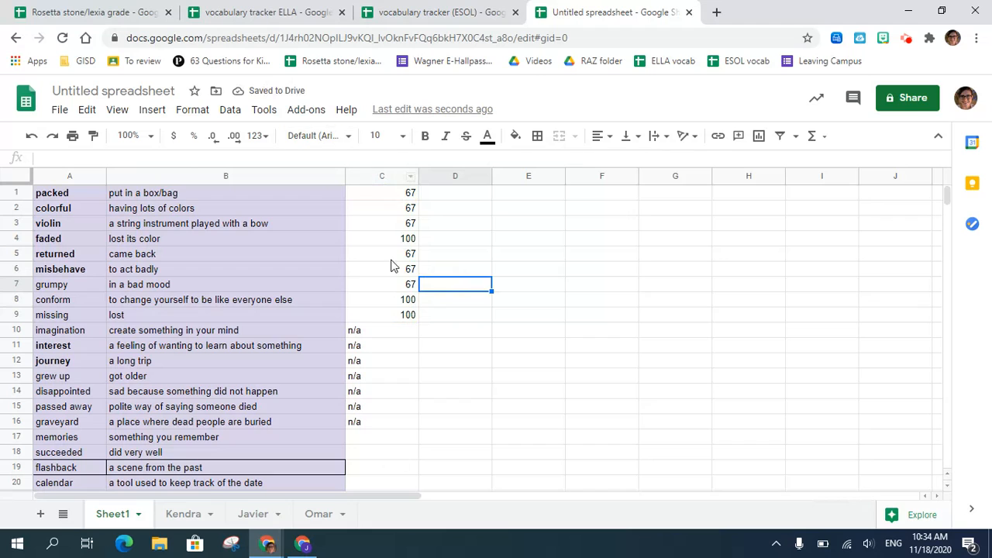
- Add a conditional formatting rule to C1:C9 that fills cells greater than 70 with the default green
{"action": "left_click", "coordinate": [391, 194]}
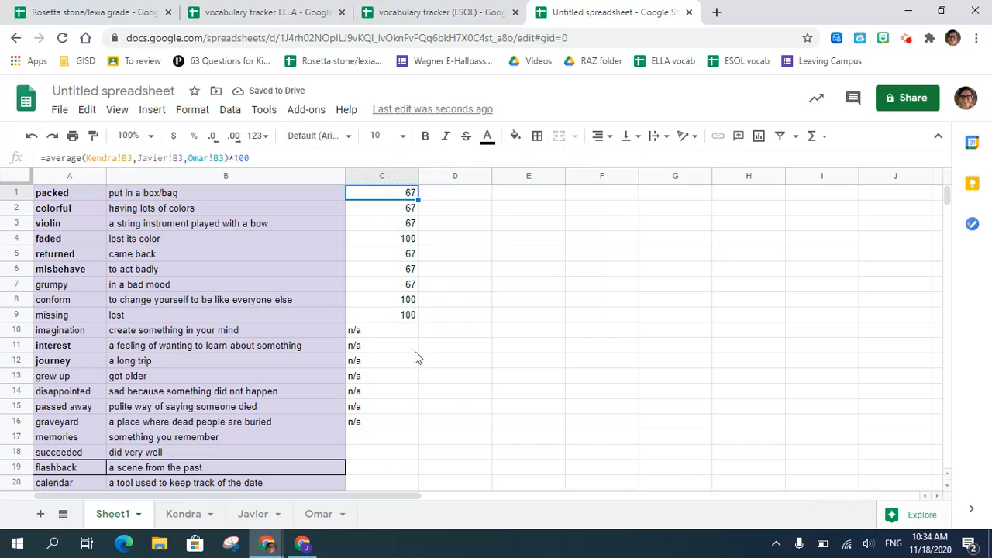
{"action": "left_click", "coordinate": [402, 318], "text": "shift"}
{"action": "right_click", "coordinate": [389, 237]}
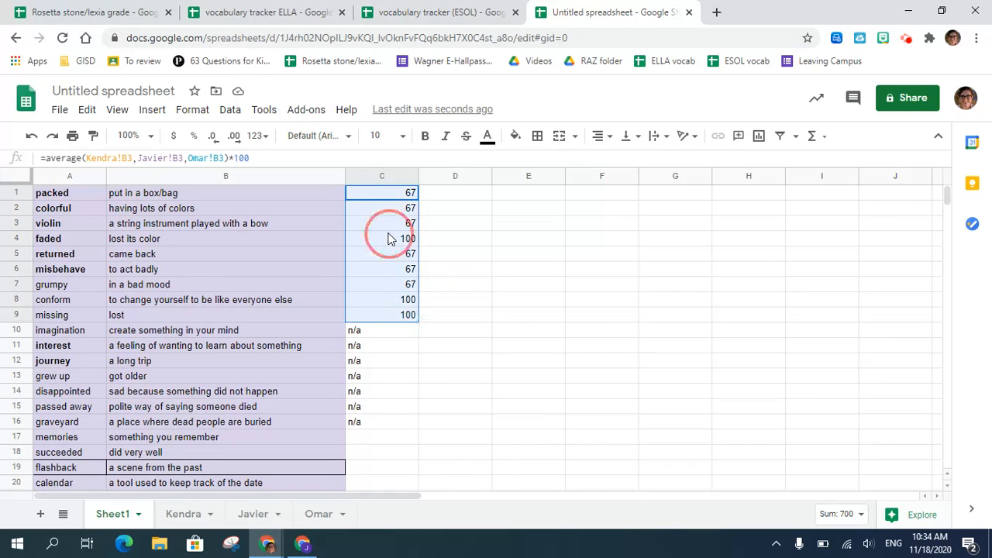
{"action": "scroll", "coordinate": [445, 426], "scroll_direction": "down", "scroll_amount": 2}
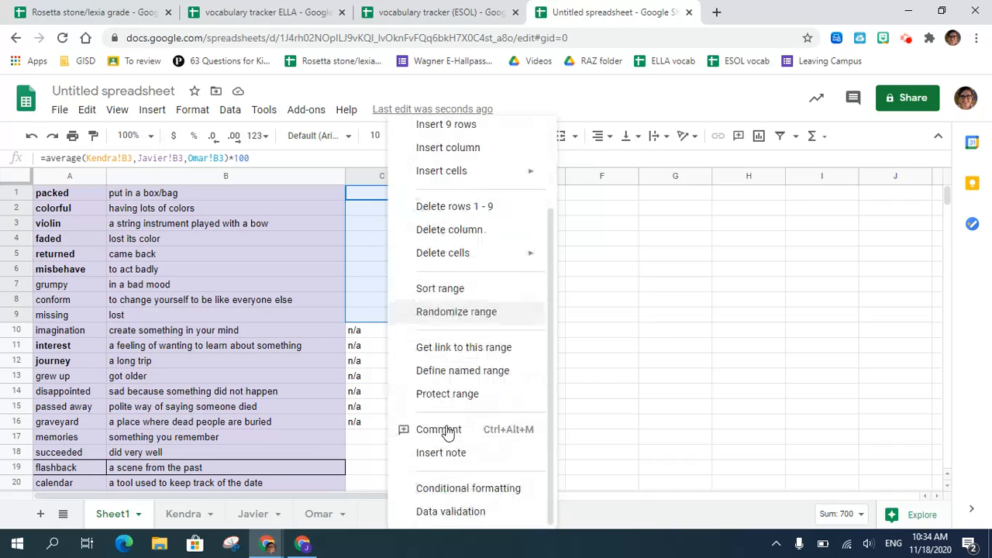
{"action": "left_click", "coordinate": [459, 486]}
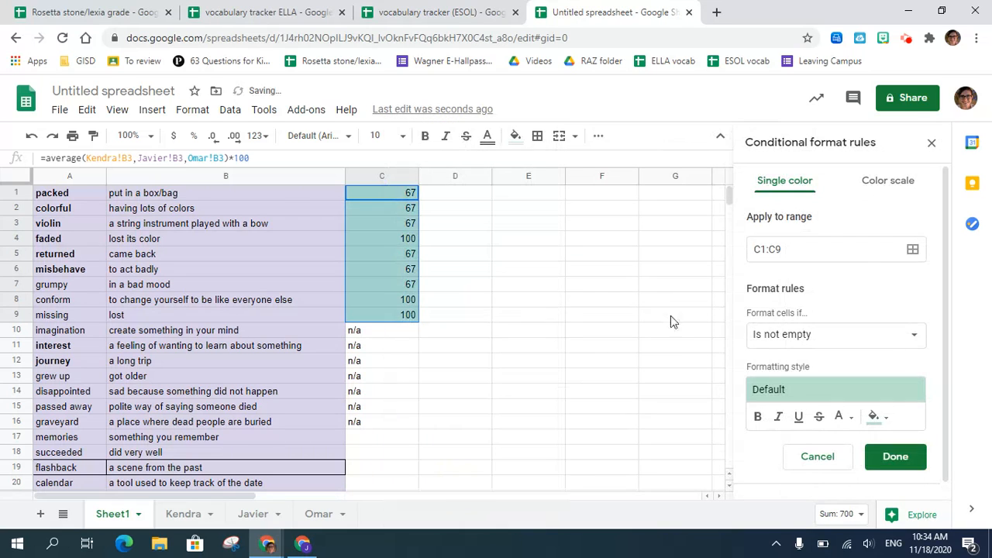
{"action": "left_click", "coordinate": [837, 341]}
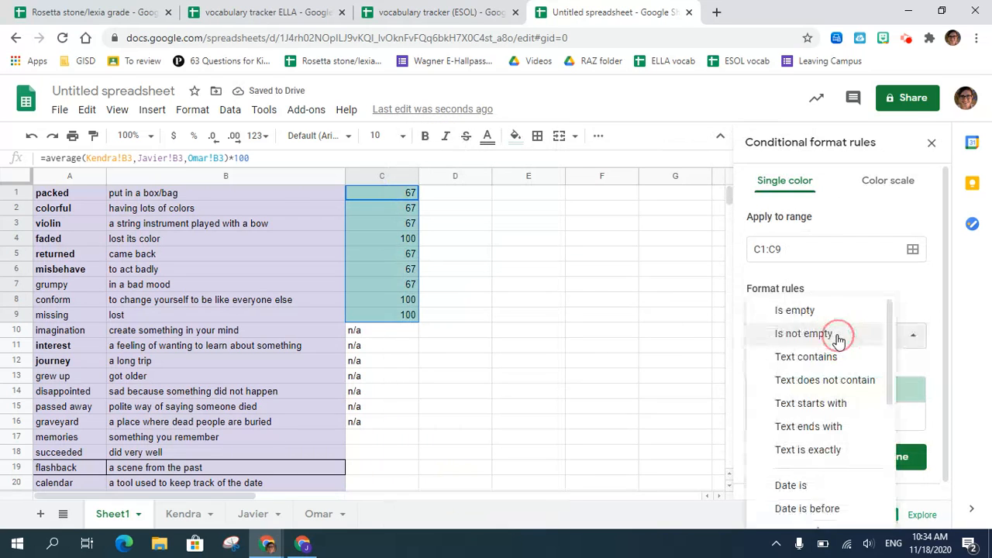
{"action": "scroll", "coordinate": [814, 395], "scroll_direction": "down", "scroll_amount": 3}
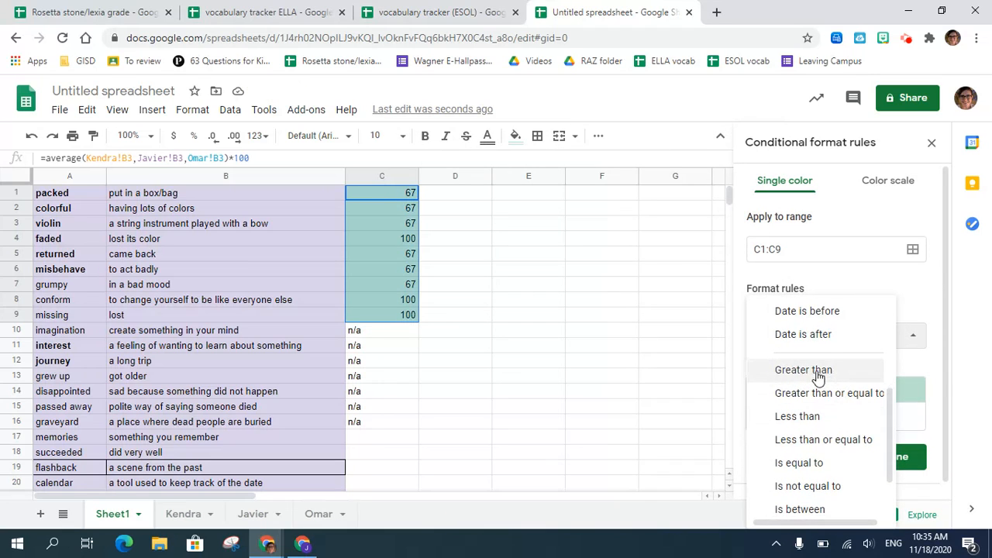
{"action": "left_click", "coordinate": [807, 370]}
{"action": "left_click", "coordinate": [784, 367]}
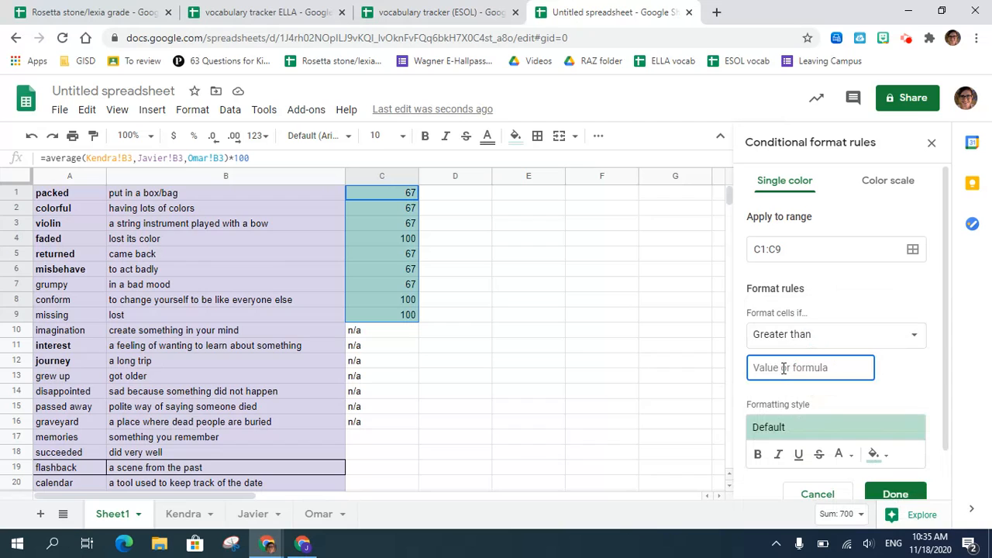
{"action": "type", "text": "70"}
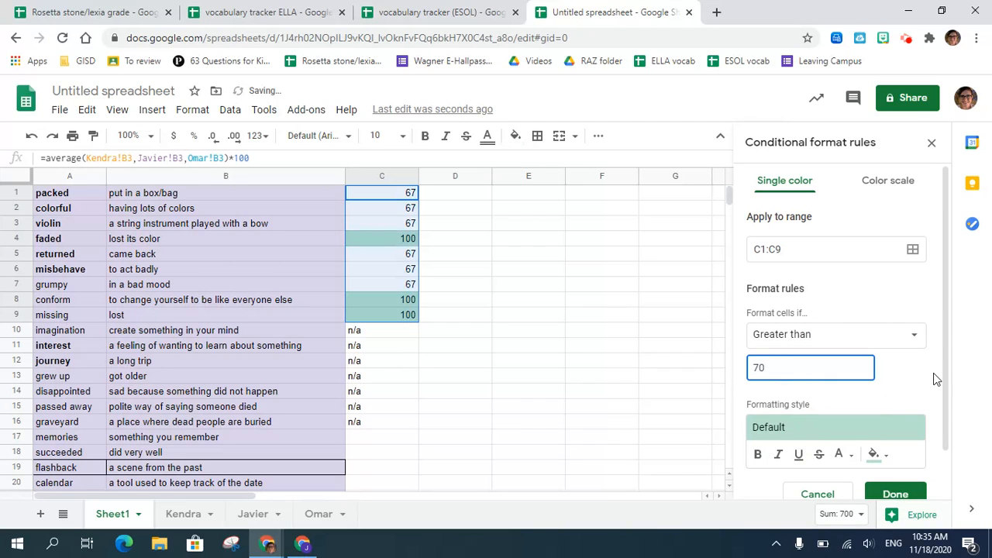
{"action": "left_click", "coordinate": [920, 386]}
- Add a second conditional formatting rule for C1:C9 that fills values between 70 and 60 with light yellow
{"action": "scroll", "coordinate": [920, 385], "scroll_direction": "down", "scroll_amount": 2}
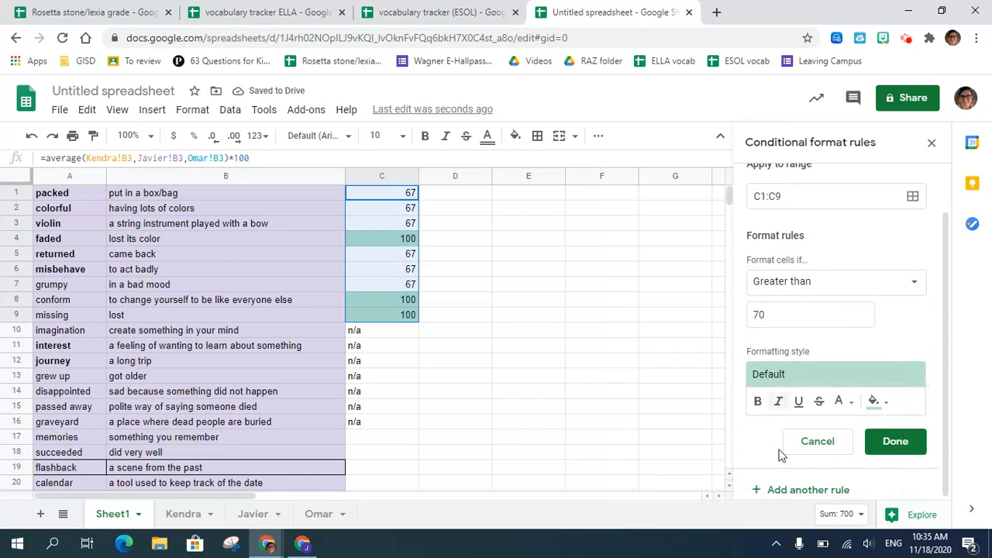
{"action": "left_click", "coordinate": [820, 496]}
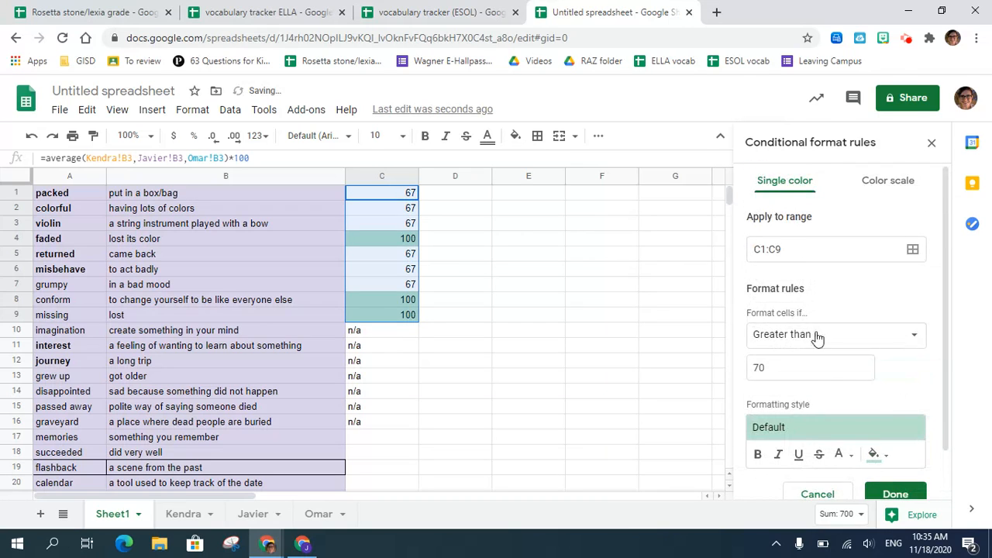
{"action": "left_click", "coordinate": [817, 337]}
{"action": "scroll", "coordinate": [818, 343], "scroll_direction": "down", "scroll_amount": 1}
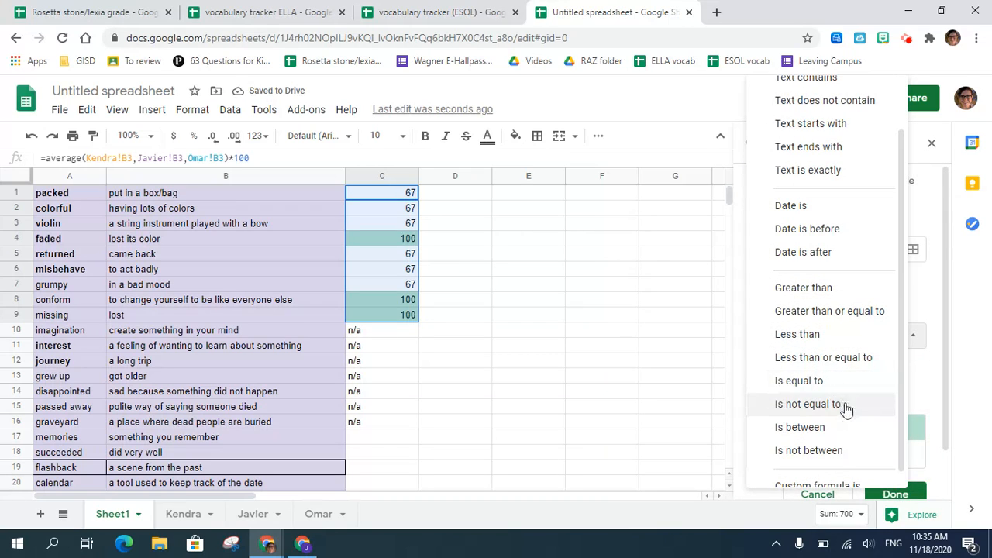
{"action": "left_click", "coordinate": [843, 432]}
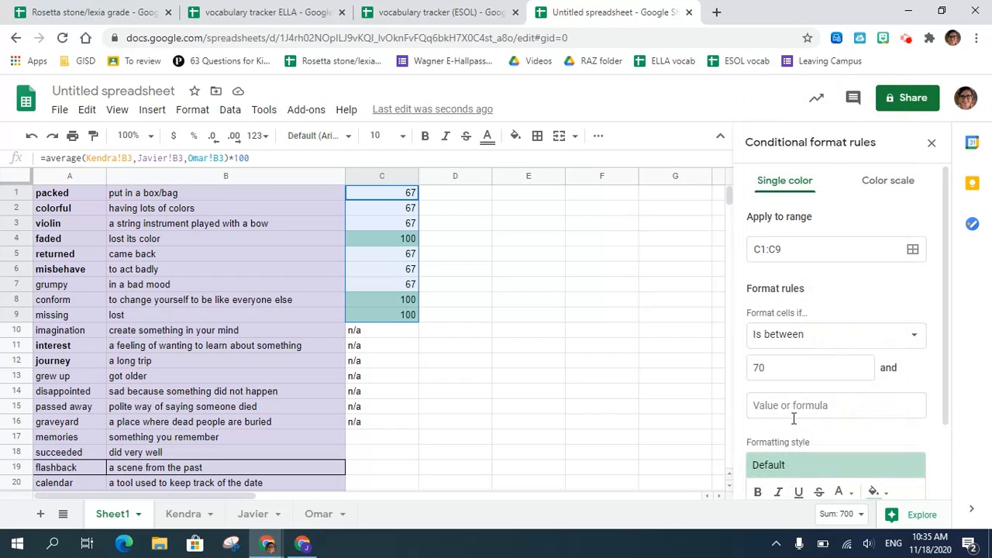
{"action": "left_click", "coordinate": [780, 409]}
{"action": "type", "text": "60"}
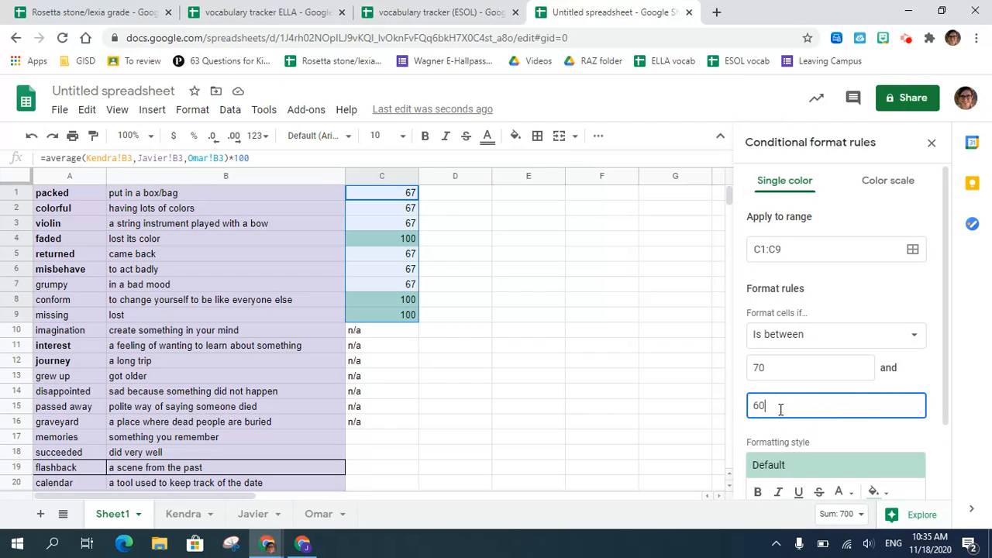
{"action": "scroll", "coordinate": [780, 409], "scroll_direction": "down", "scroll_amount": 2}
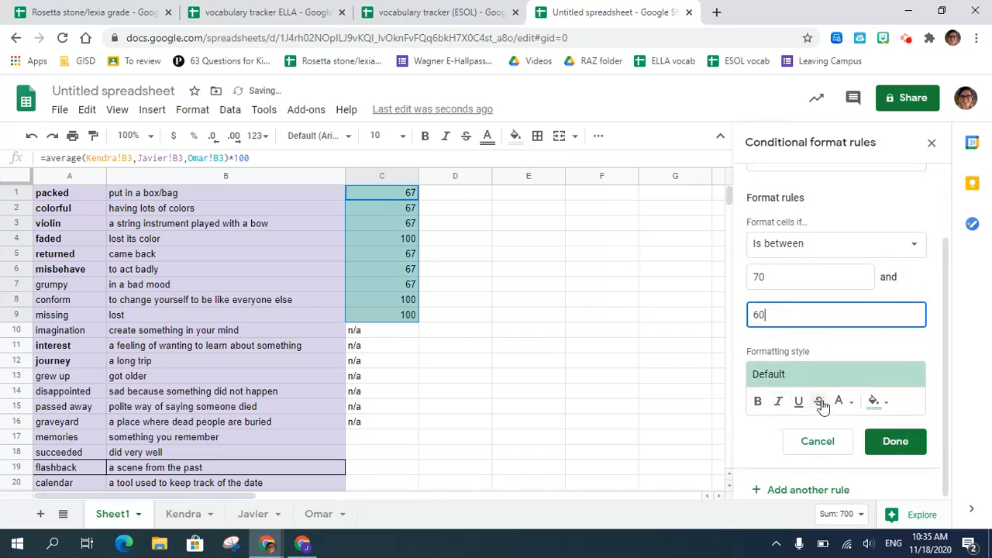
{"action": "left_click", "coordinate": [815, 378]}
{"action": "left_click", "coordinate": [842, 240]}
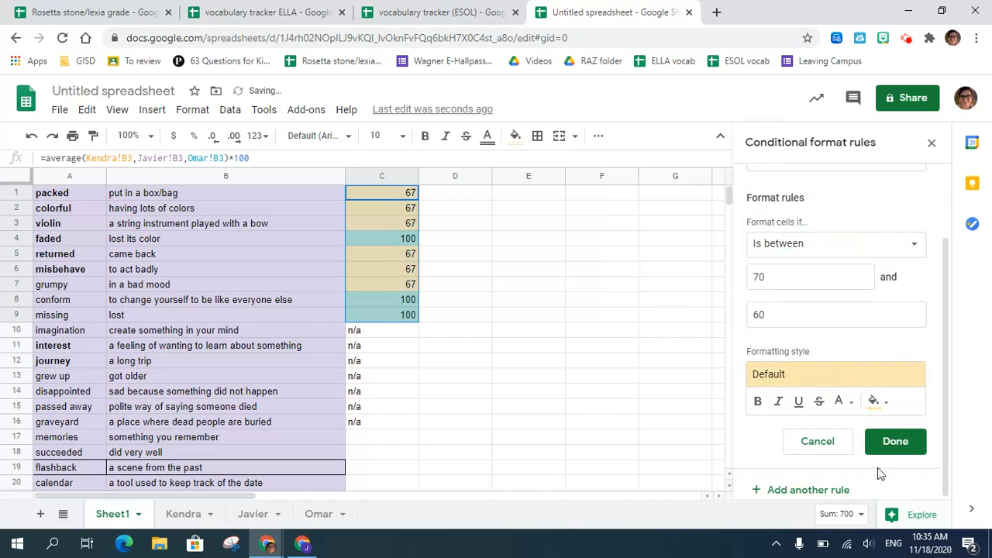
- Add a third conditional formatting rule for C1:C9 that fills values less than 60 with light red, and finish the rules
{"action": "left_click", "coordinate": [764, 492]}
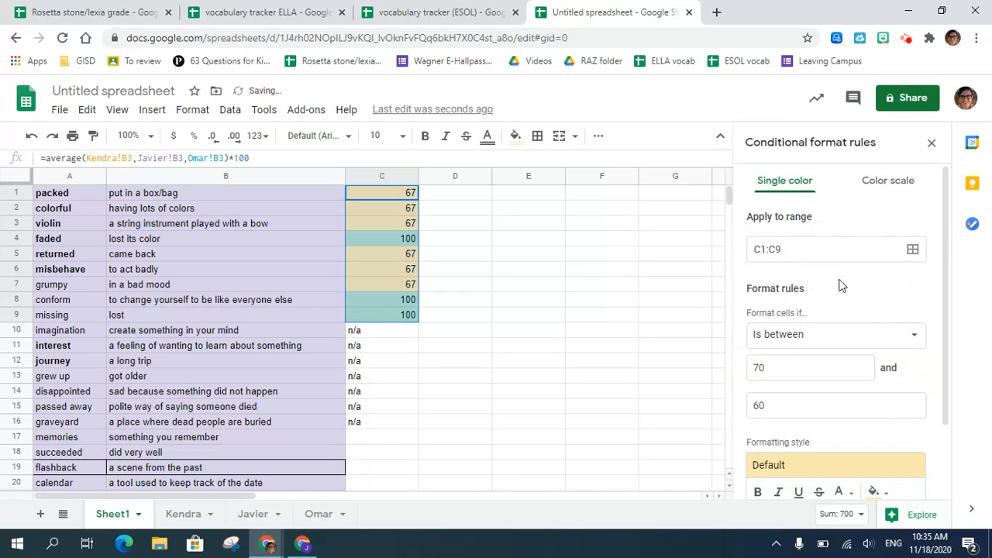
{"action": "left_click", "coordinate": [842, 334]}
{"action": "left_click", "coordinate": [828, 319]}
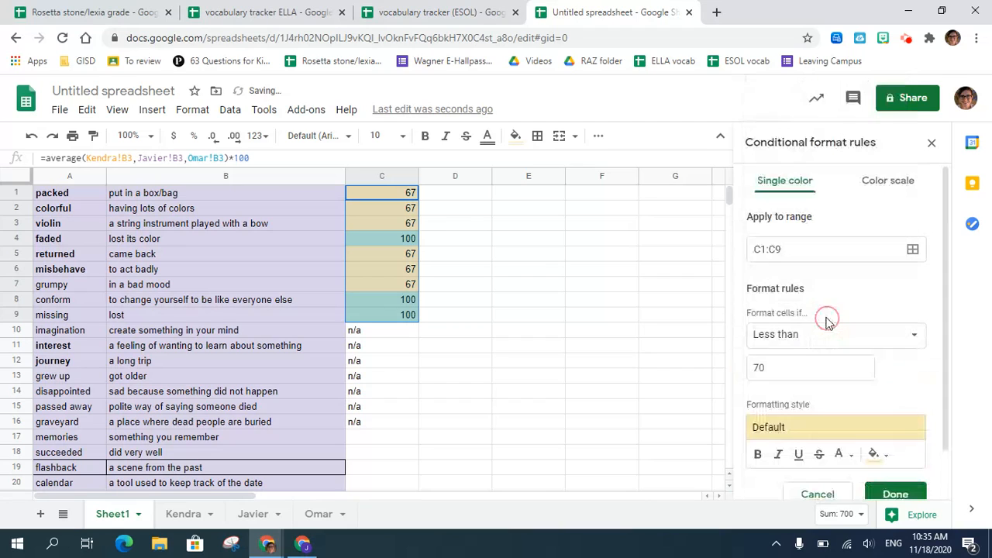
{"action": "left_click_drag", "start_coordinate": [793, 365], "coordinate": [737, 371]}
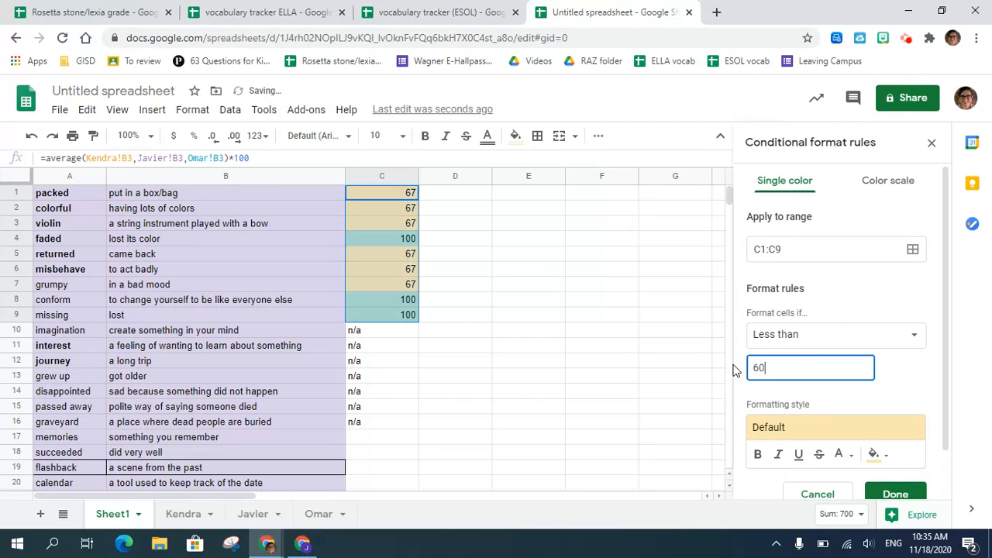
{"action": "type", "text": "60"}
{"action": "left_click", "coordinate": [799, 427]}
{"action": "left_click", "coordinate": [891, 299]}
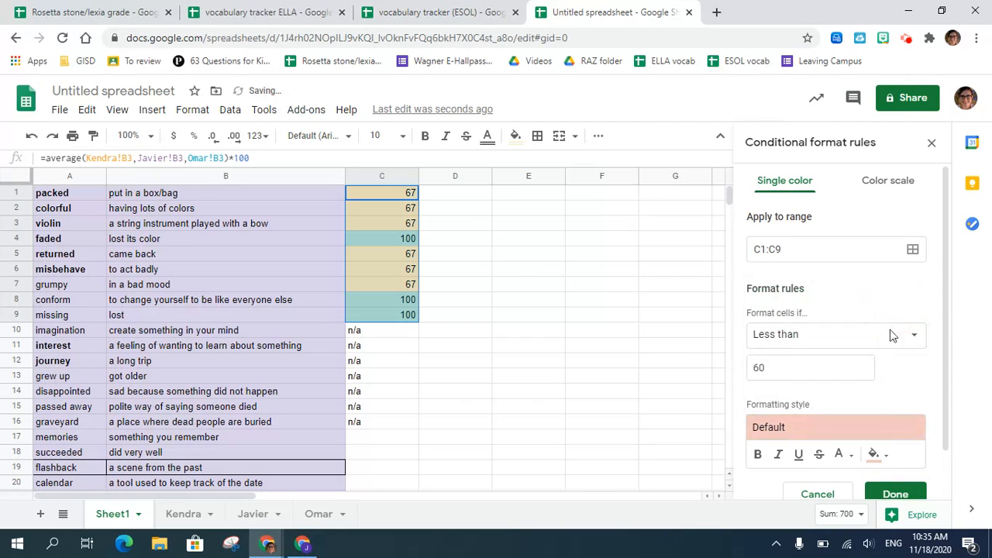
{"action": "left_click", "coordinate": [896, 494]}
{"action": "left_click", "coordinate": [550, 378]}
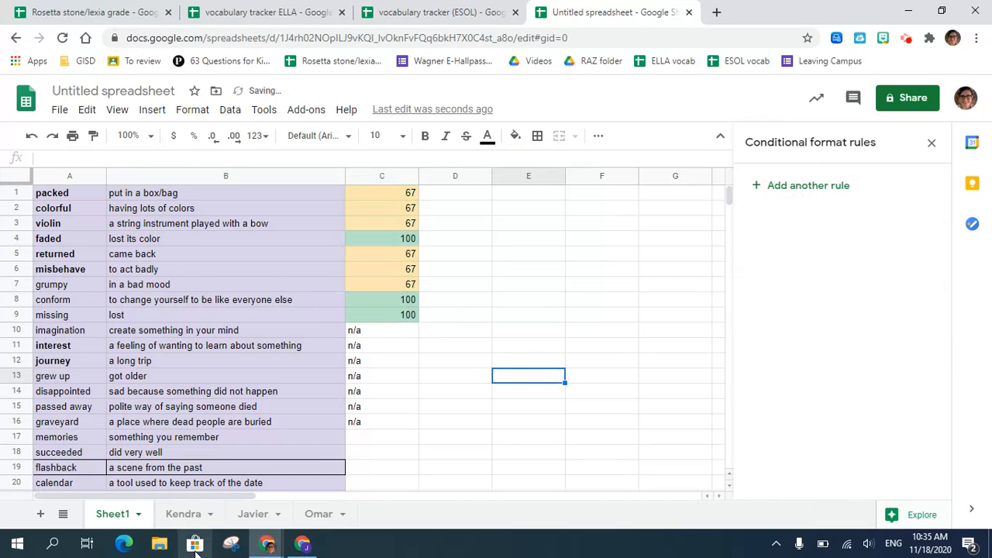
- Set the "packed" score in cell B3 to 0 on the second and third student sheets, and check the colour coding on Sheet1
{"action": "left_click", "coordinate": [186, 514]}
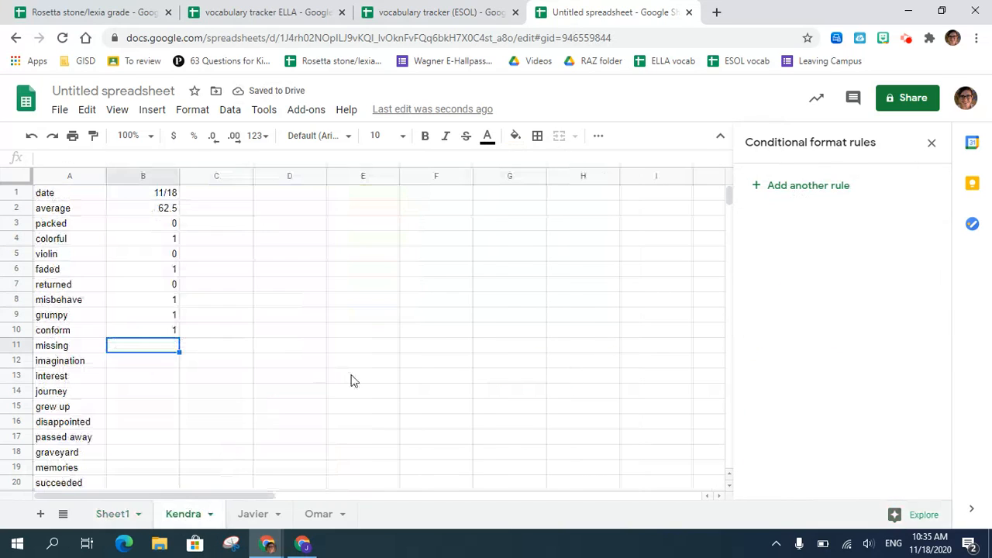
{"action": "left_click", "coordinate": [249, 514]}
{"action": "left_click", "coordinate": [171, 224]}
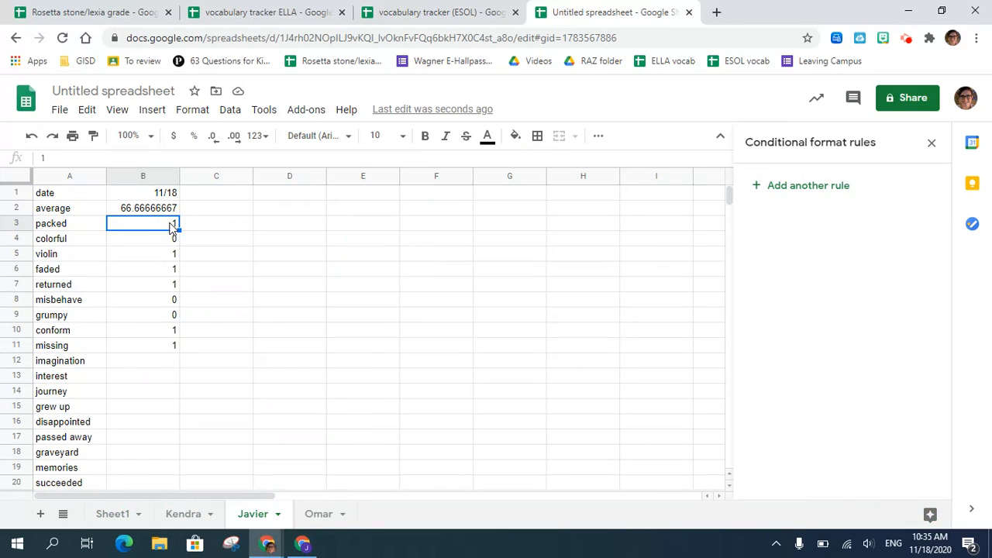
{"action": "left_click", "coordinate": [321, 515]}
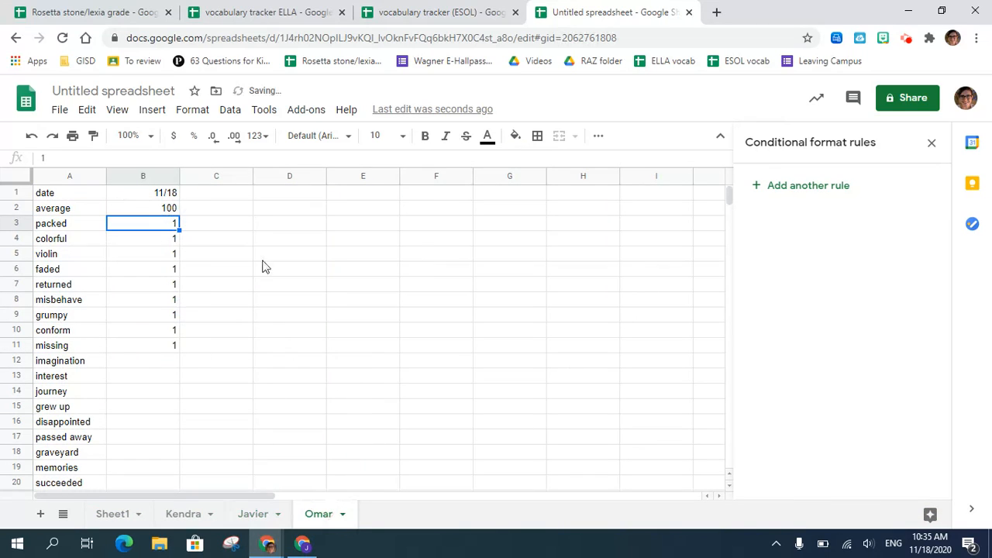
{"action": "type", "text": "0"}
{"action": "key", "text": "Return"}
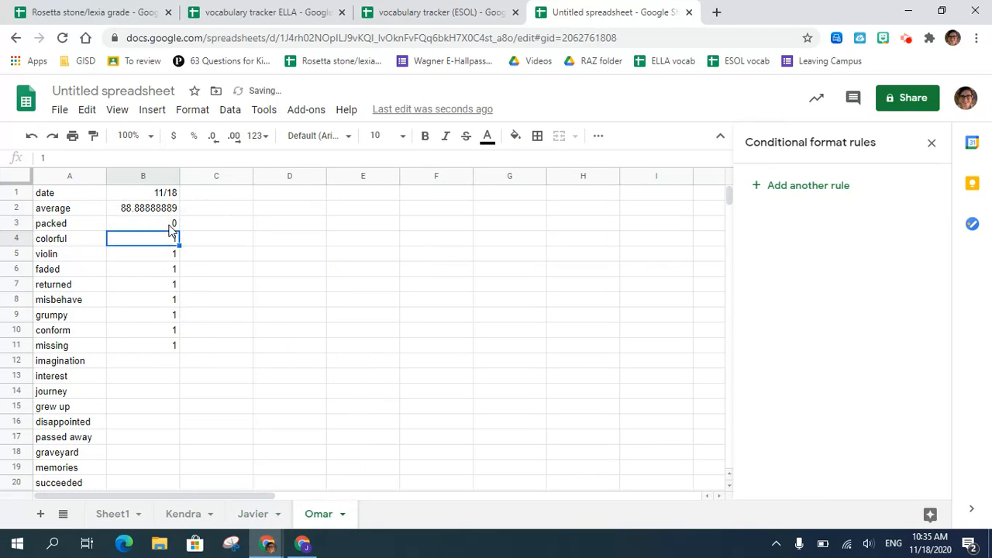
{"action": "left_click", "coordinate": [110, 514]}
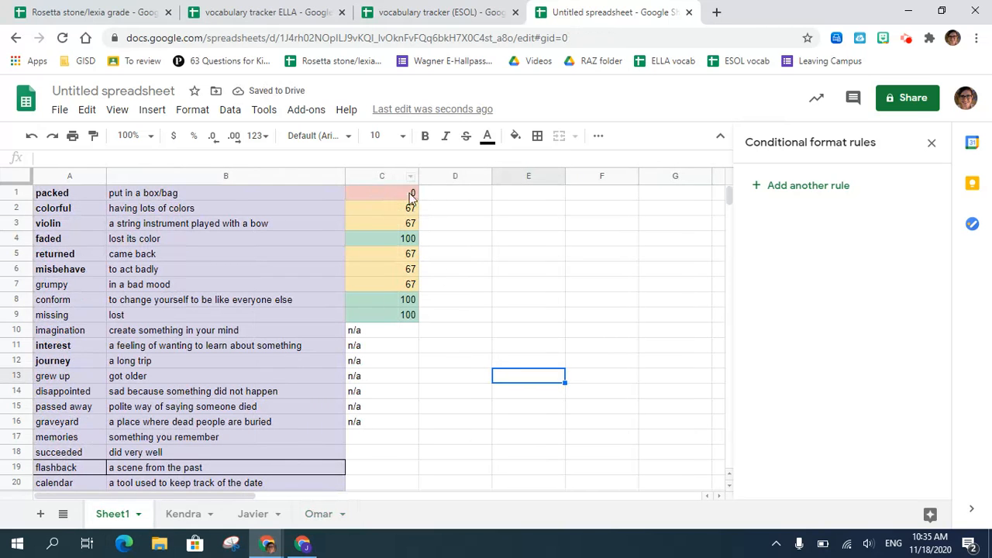
{"action": "left_click", "coordinate": [932, 143]}
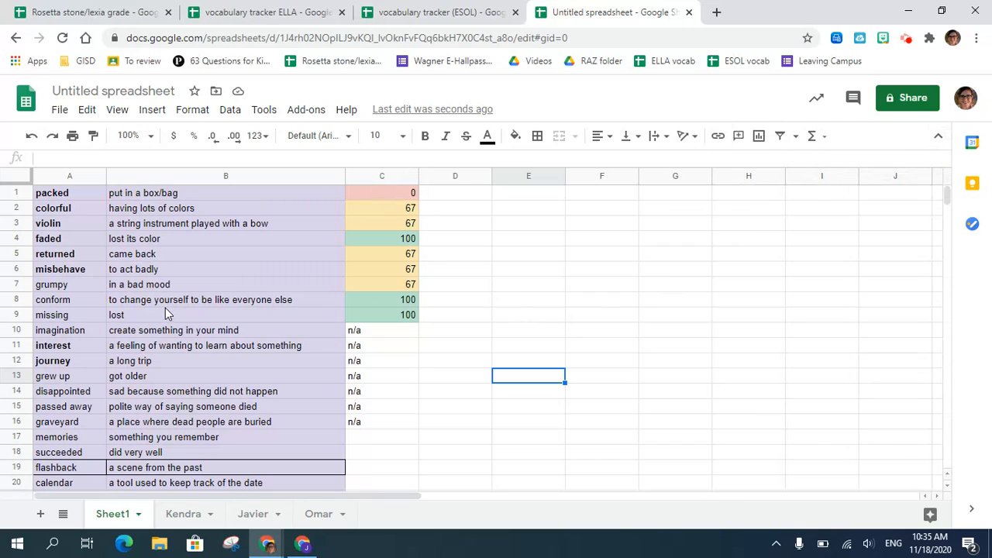
- Insert one empty column before the word column on Sheet1
{"action": "left_click", "coordinate": [66, 177]}
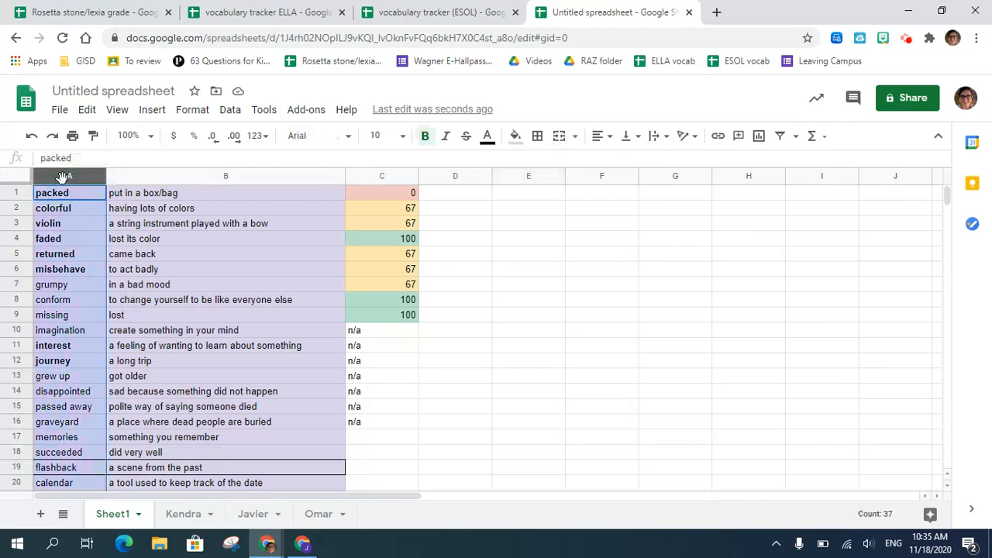
{"action": "right_click", "coordinate": [66, 180]}
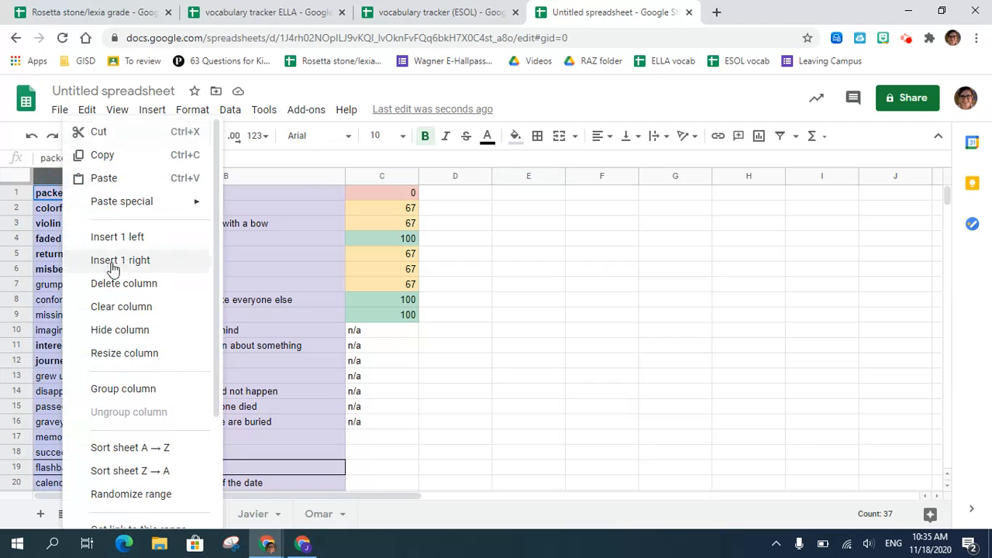
{"action": "left_click", "coordinate": [134, 238]}
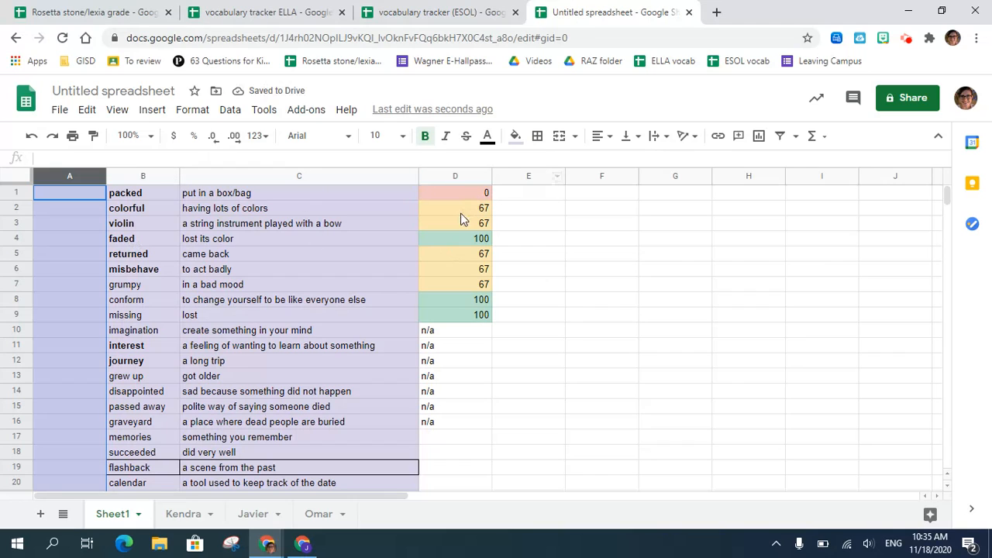
- Enter a sample second score of 70 for "packed" in cell E1, and check the formula in D1
{"action": "left_click", "coordinate": [513, 194]}
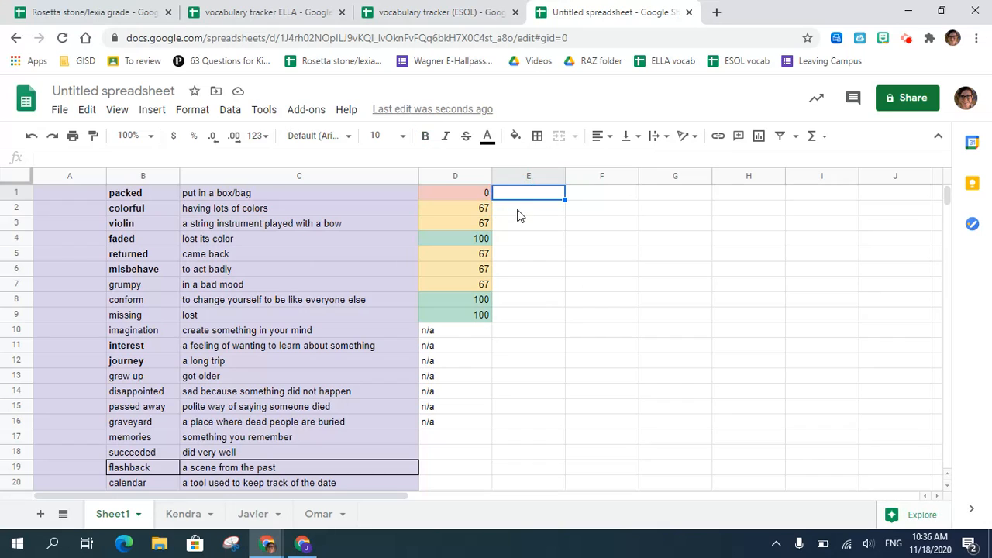
{"action": "type", "text": "70"}
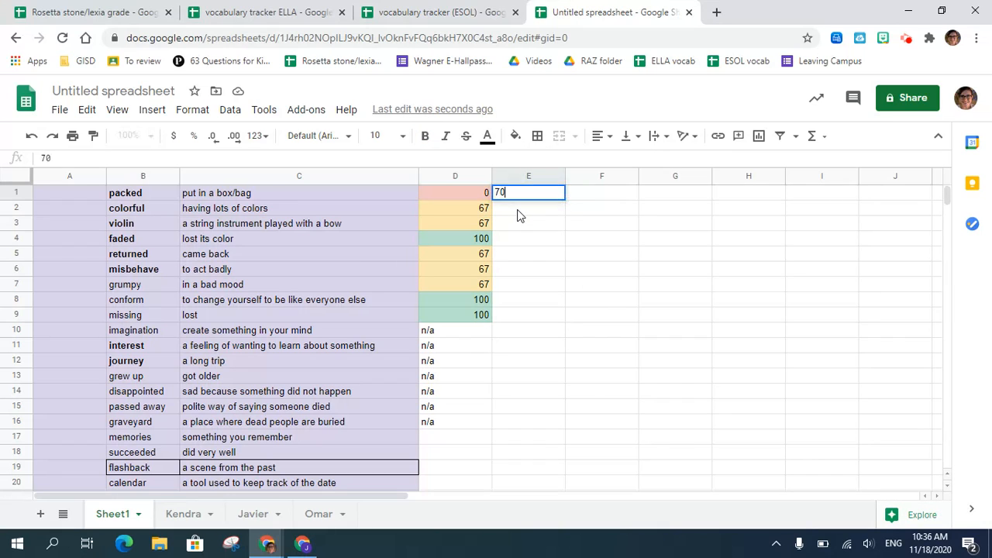
{"action": "key", "text": "Return"}
{"action": "left_click", "coordinate": [460, 196]}
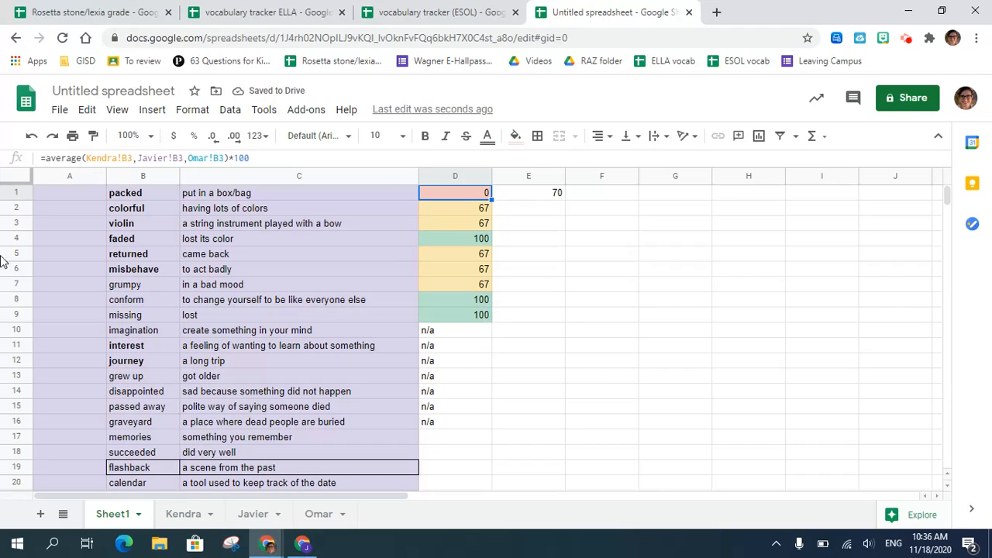
- Begin an IF formula in A1 that tests D1 with ISNUMBER, consulting the vocabulary tracker (ESOL) spreadsheet for the syntax
{"action": "left_click", "coordinate": [74, 198]}
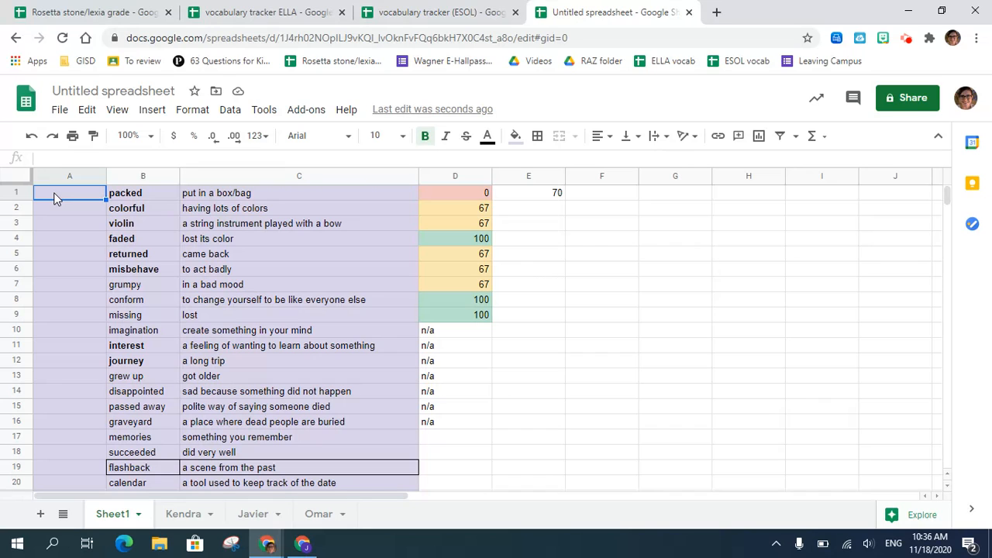
{"action": "type", "text": "=if"}
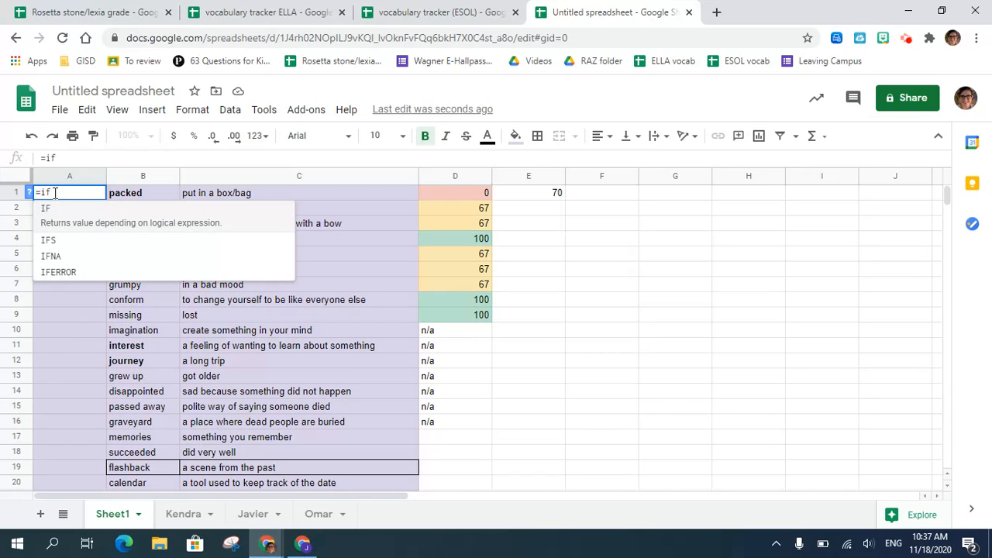
{"action": "type", "text": "("}
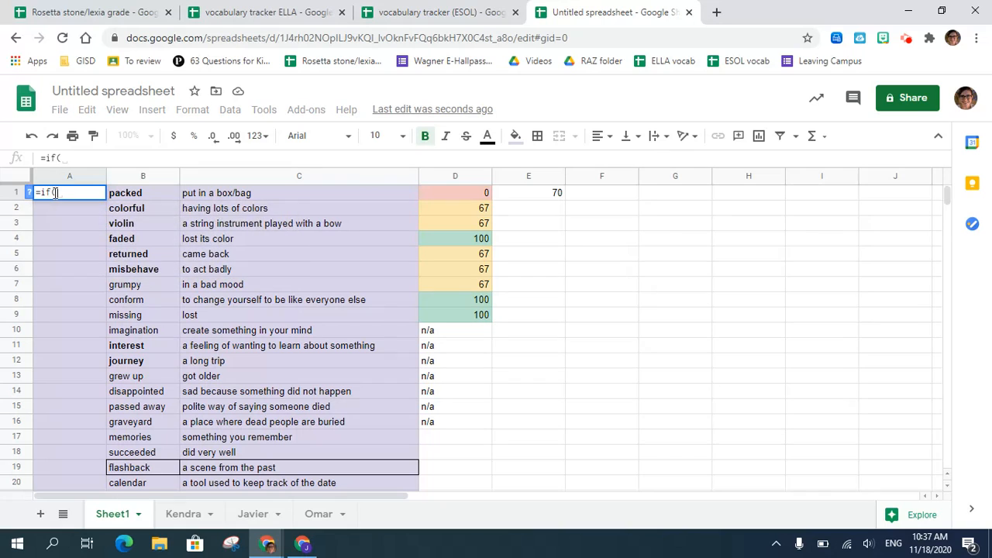
{"action": "type", "text": "isnum"}
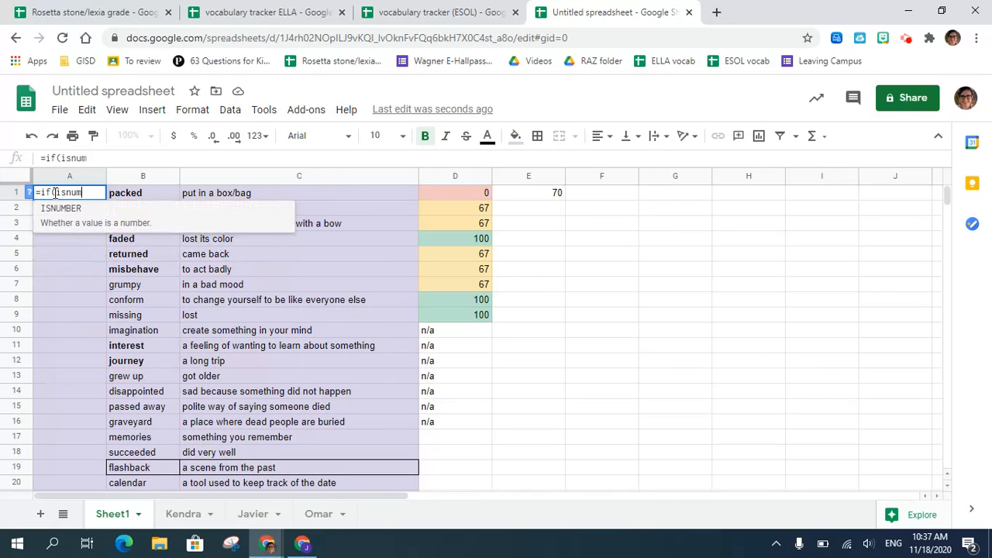
{"action": "left_click", "coordinate": [60, 211]}
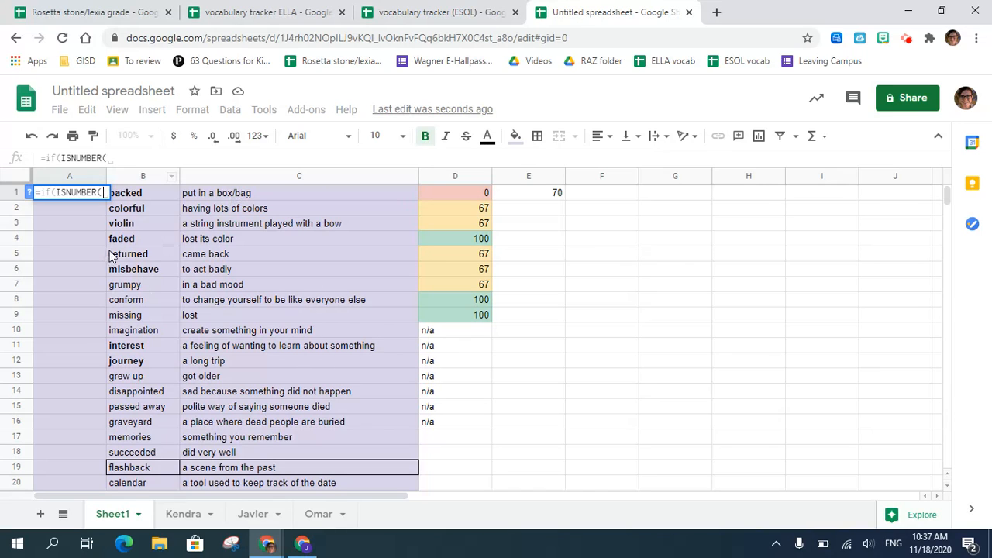
{"action": "type", "text": "d"}
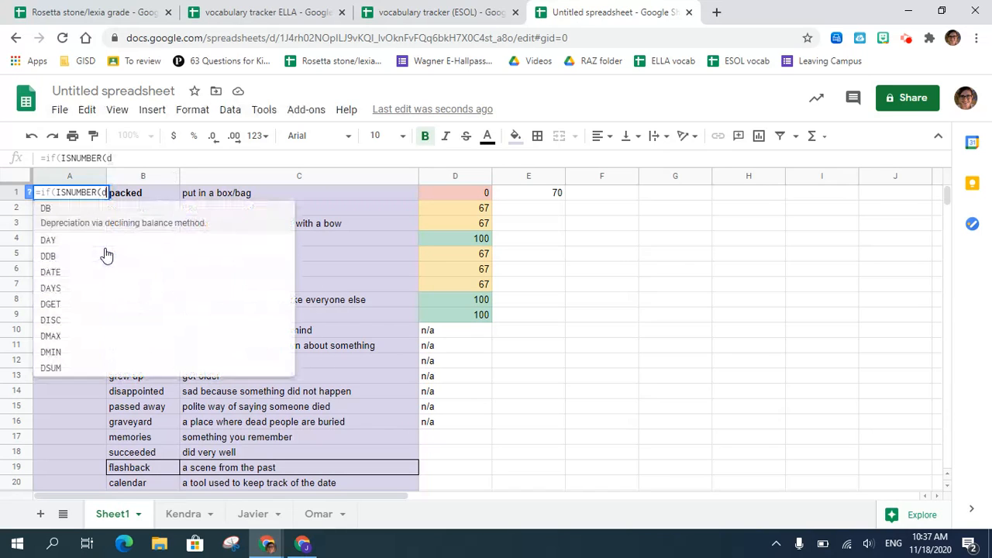
{"action": "type", "text": "1"}
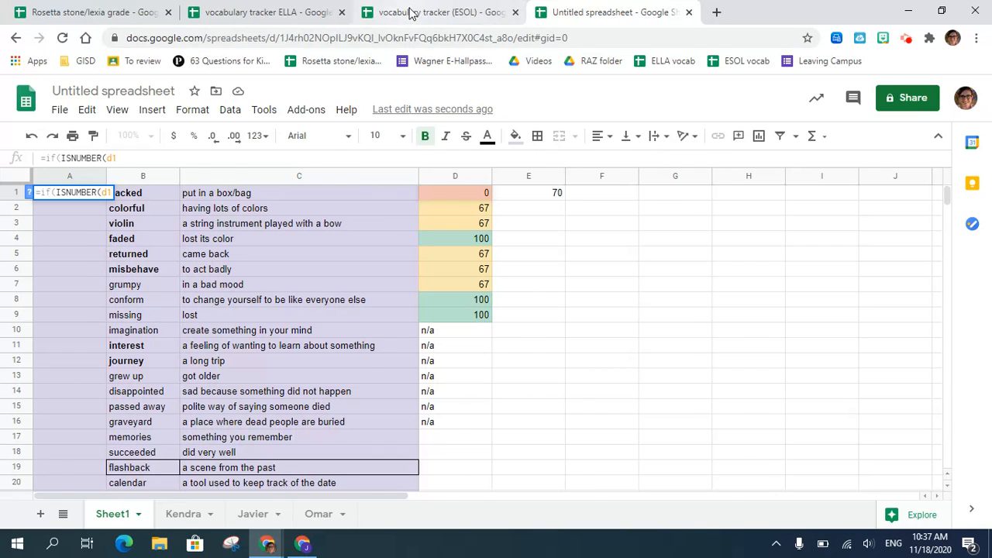
{"action": "left_click", "coordinate": [410, 13]}
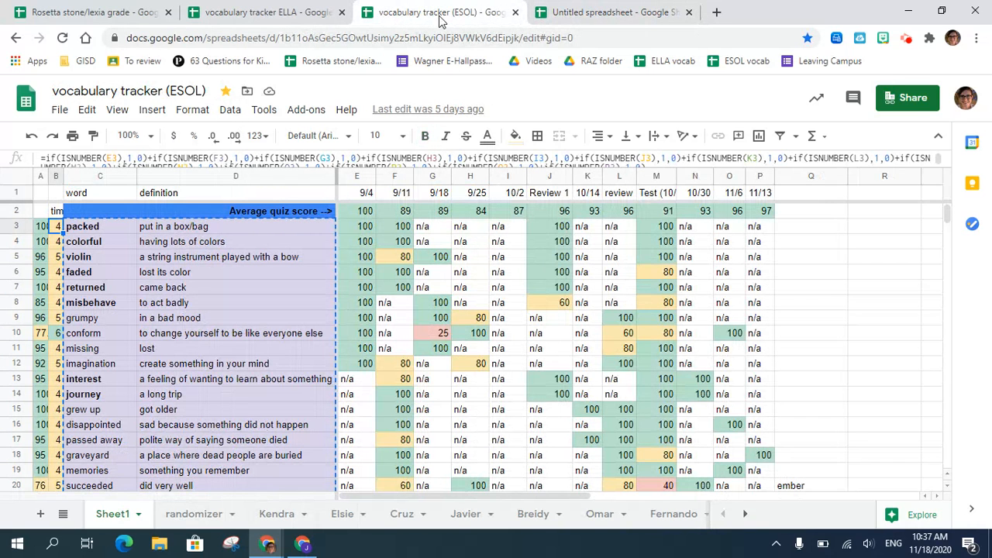
{"action": "left_click", "coordinate": [595, 13]}
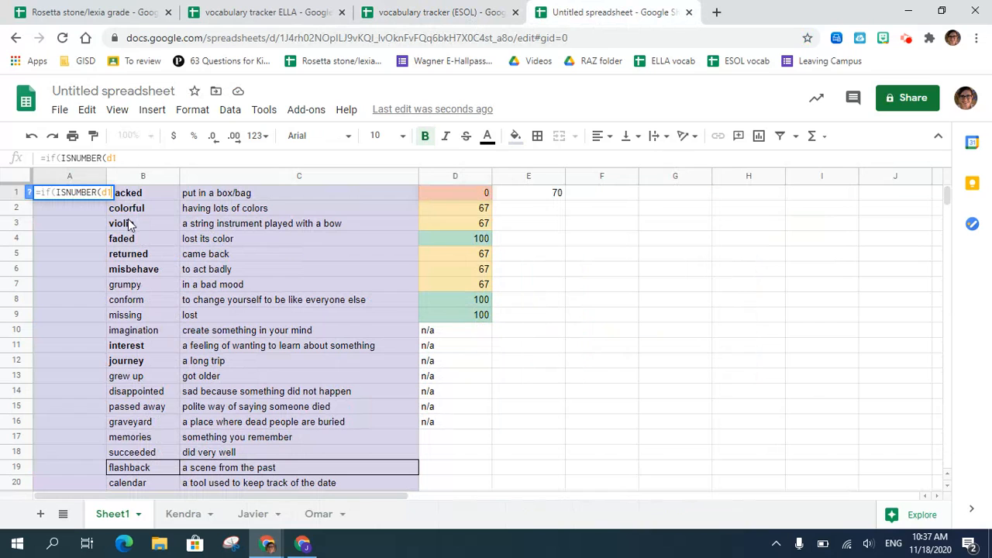
{"action": "type", "text": ")"}
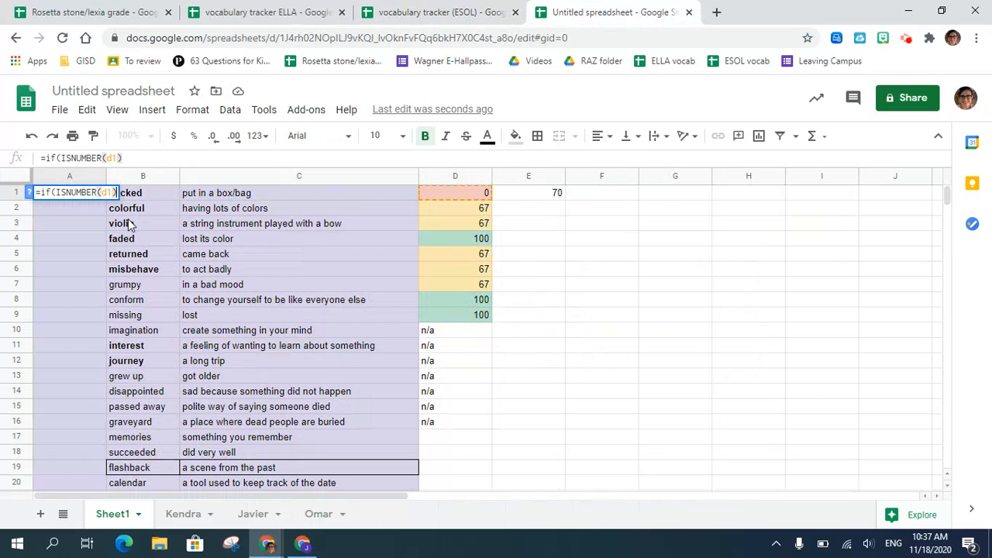
- Recheck the ESOL tracker's formula and complete A1's IF so it returns 1 for a number and 0 otherwise
{"action": "left_click", "coordinate": [404, 14]}
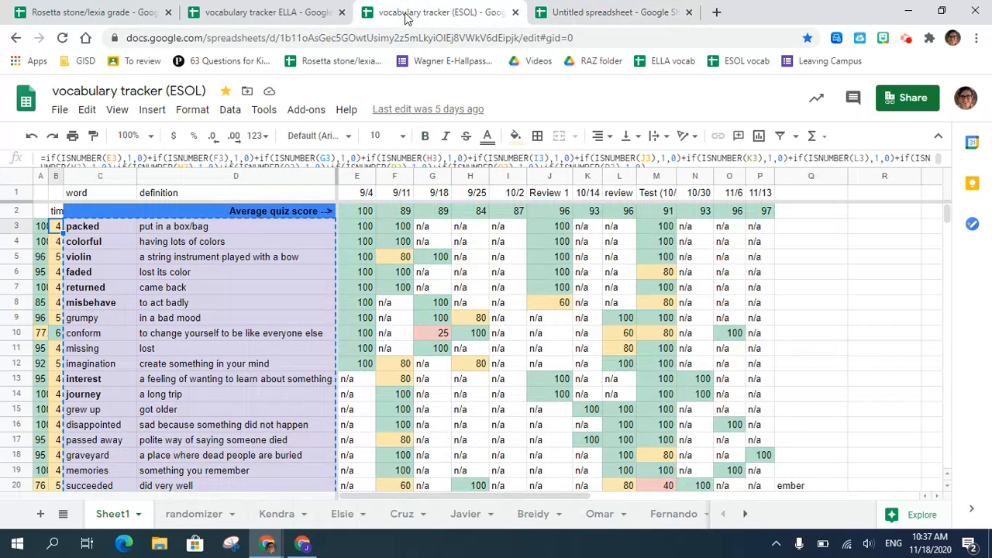
{"action": "left_click", "coordinate": [563, 14]}
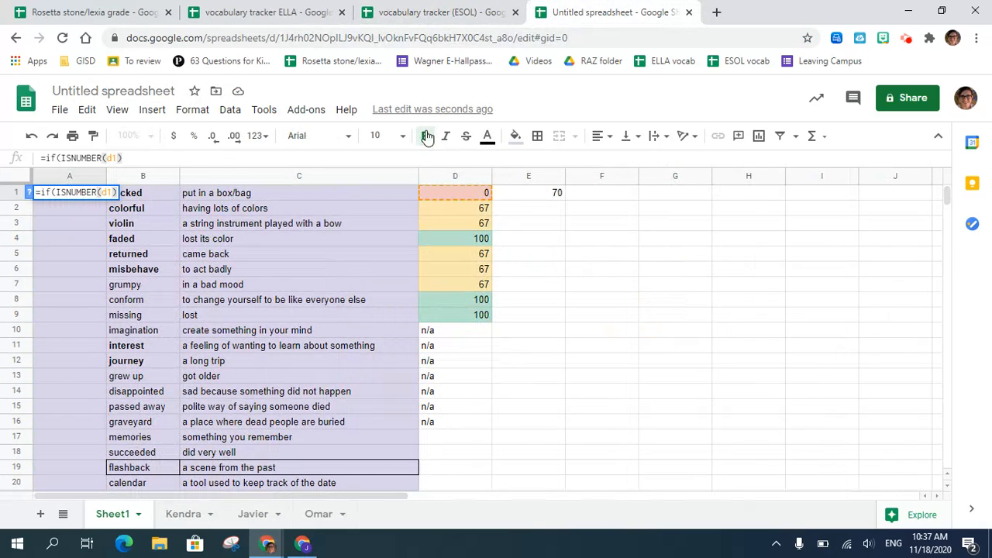
{"action": "type", "text": ","}
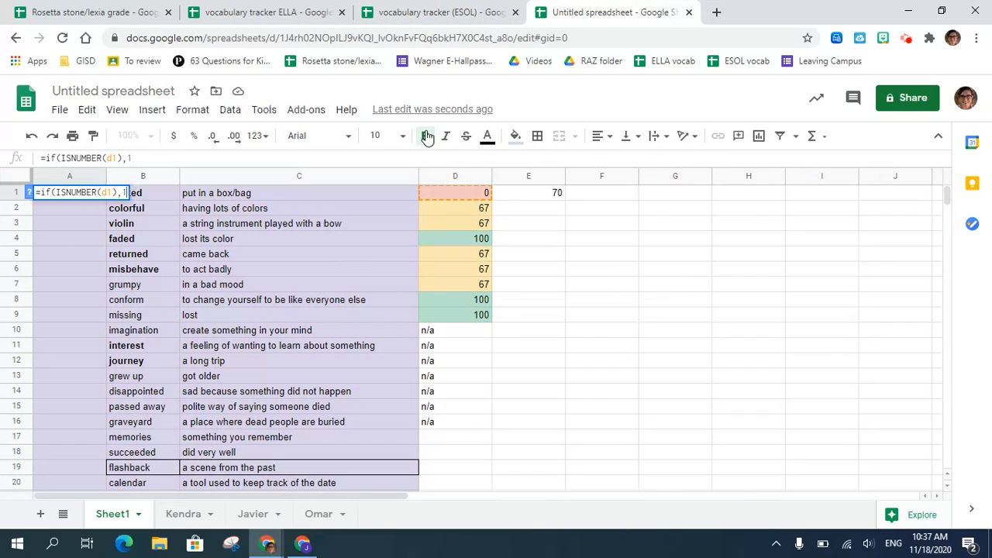
{"action": "type", "text": "1,0)"}
{"action": "key", "text": "Return"}
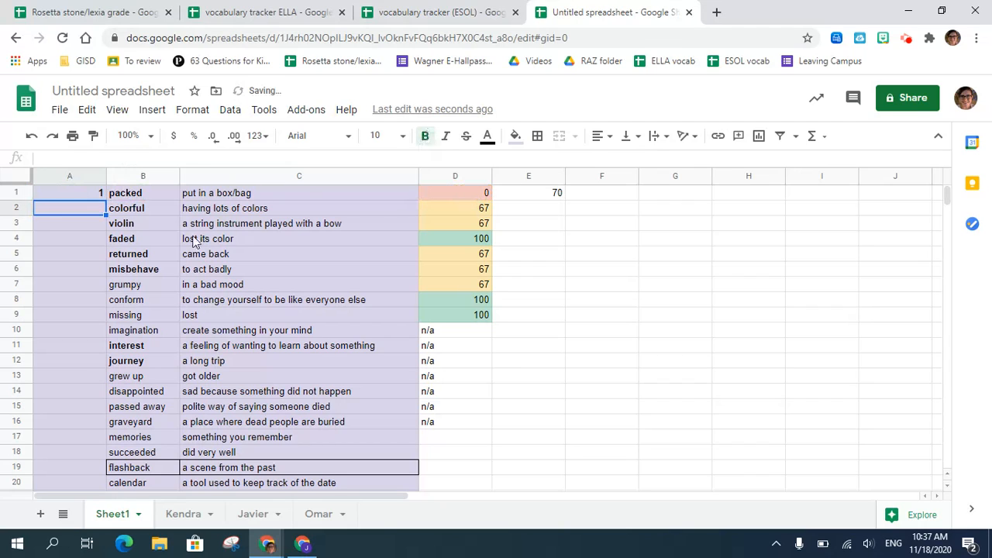
- Extend A1's formula by appending a plus sign and a copy of the IF test that checks E1 instead of D1
{"action": "double_click", "coordinate": [100, 193]}
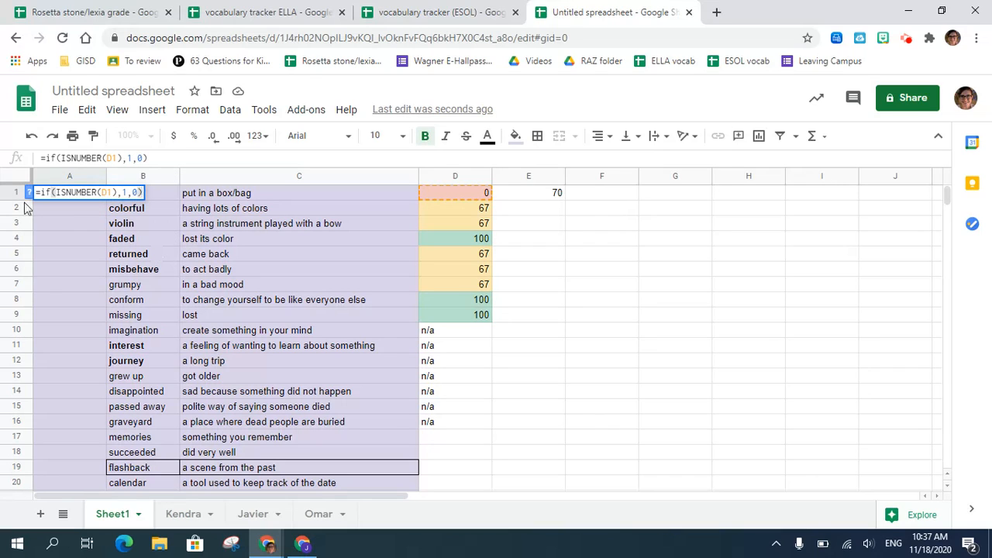
{"action": "triple_click", "coordinate": [38, 194]}
{"action": "key", "text": "ctrl+c"}
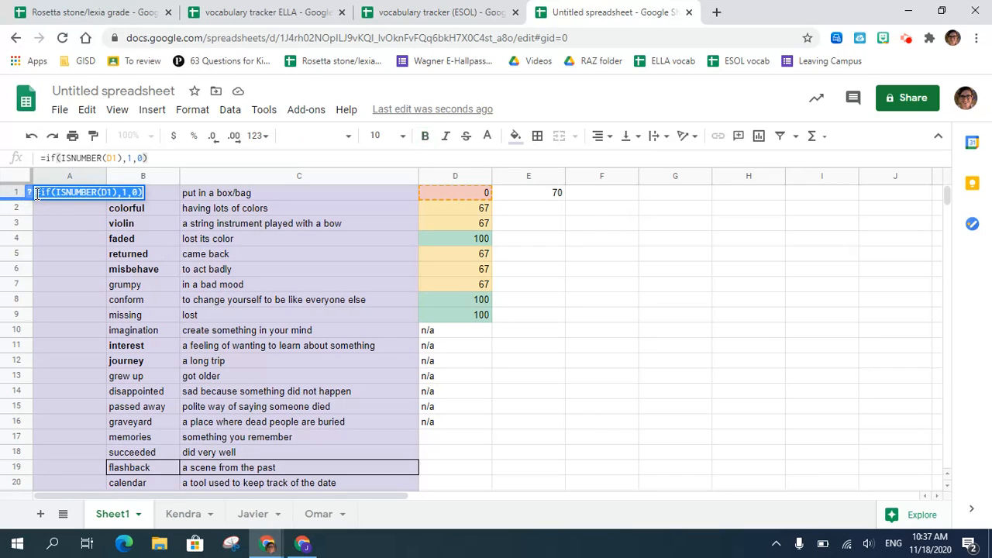
{"action": "left_click", "coordinate": [157, 157]}
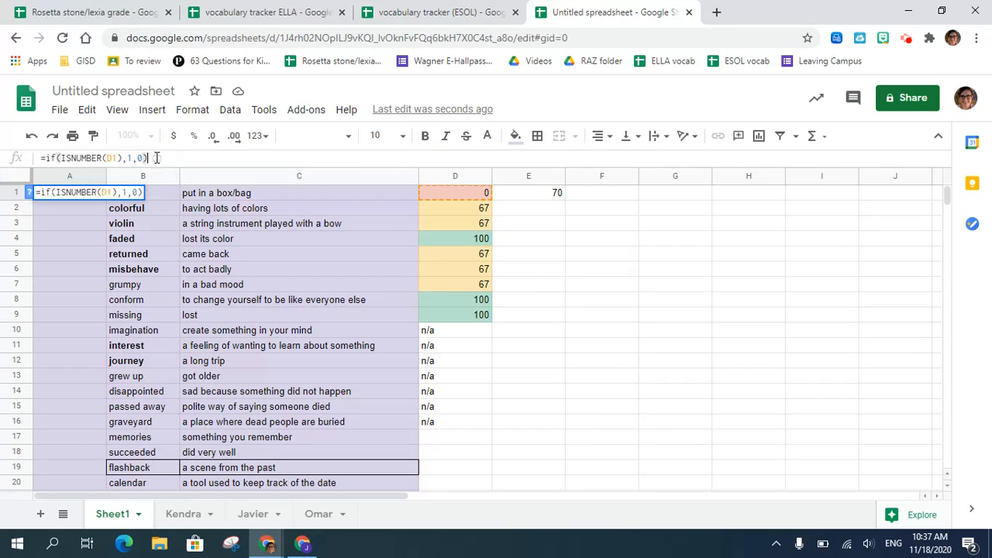
{"action": "type", "text": "="}
{"action": "key", "text": "BackSpace"}
{"action": "type", "text": "+"}
{"action": "key", "text": "ctrl+v"}
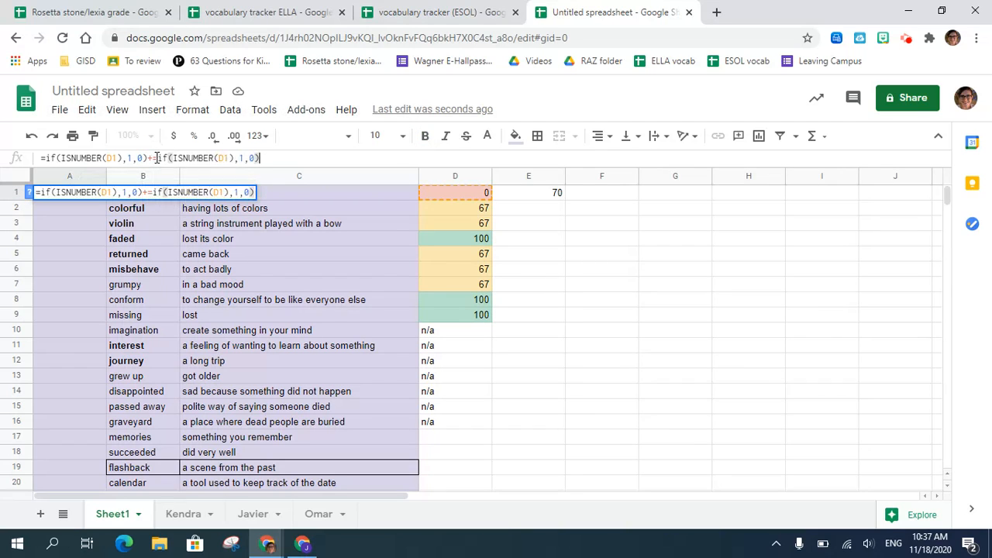
{"action": "left_click", "coordinate": [224, 157]}
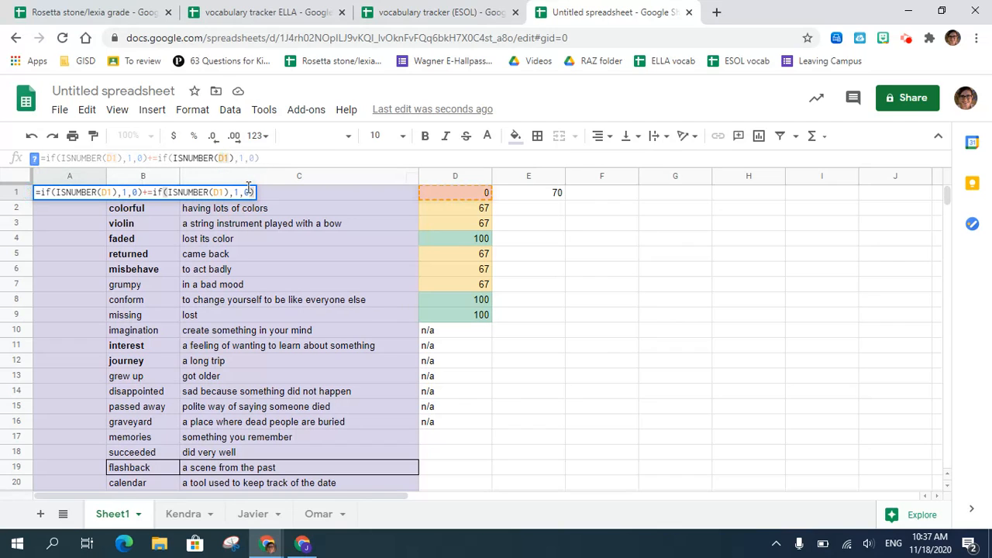
{"action": "type", "text": "E1"}
{"action": "key", "text": "Return"}
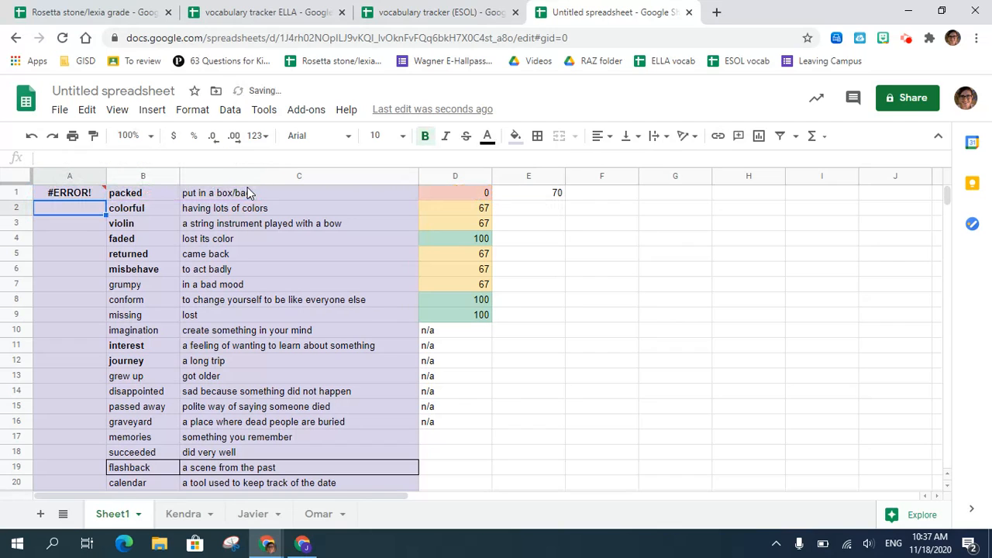
- Compare with the ESOL tracker, remove the extra equals sign between A1's two IF tests, and copy the formula down to A12
{"action": "left_click", "coordinate": [79, 195]}
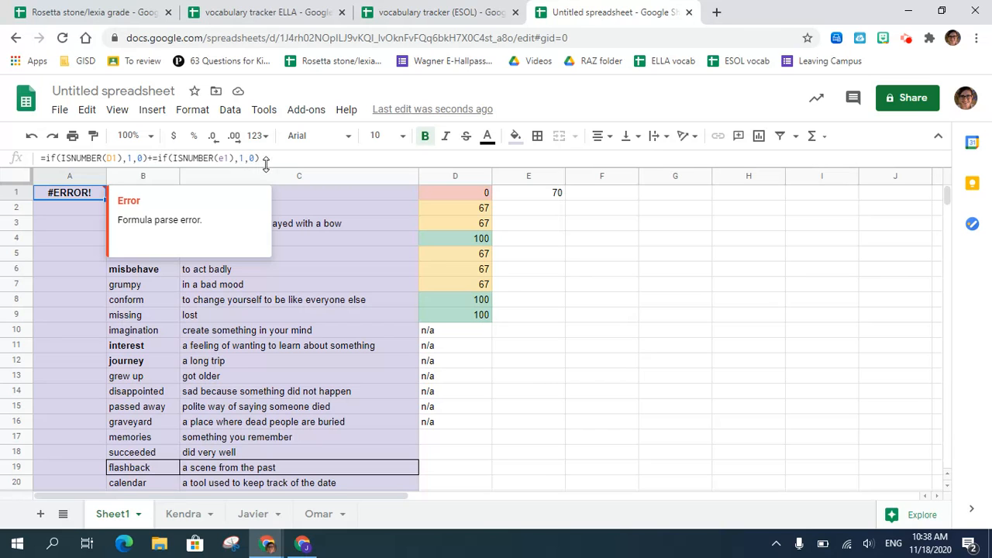
{"action": "left_click", "coordinate": [402, 16]}
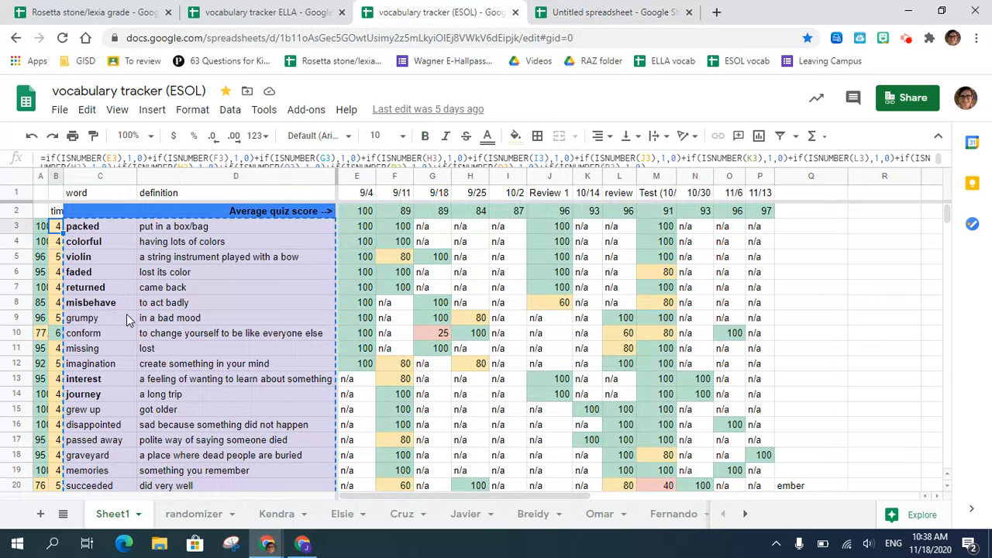
{"action": "left_click", "coordinate": [578, 17]}
{"action": "left_click", "coordinate": [152, 159]}
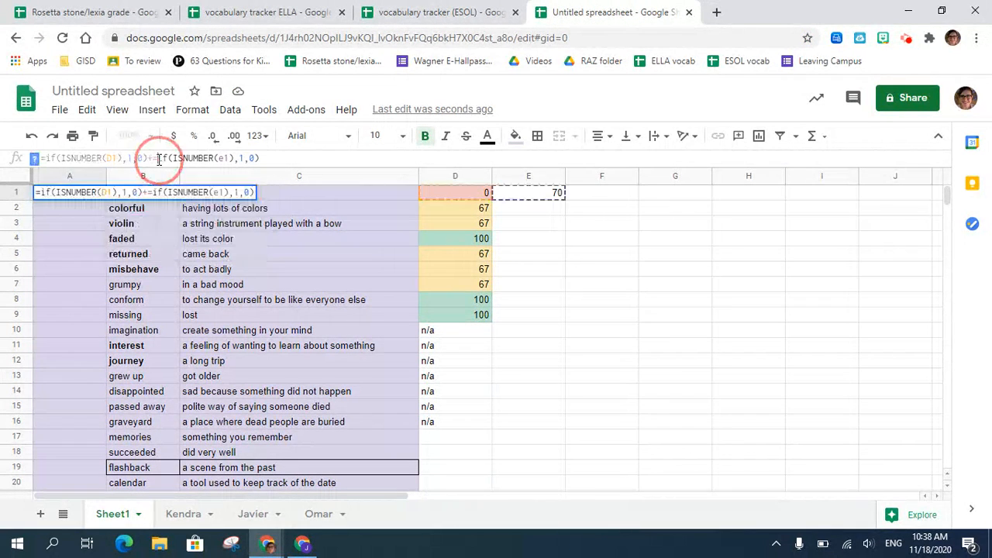
{"action": "key", "text": "Delete"}
{"action": "type", "text": "+"}
{"action": "key", "text": "Return"}
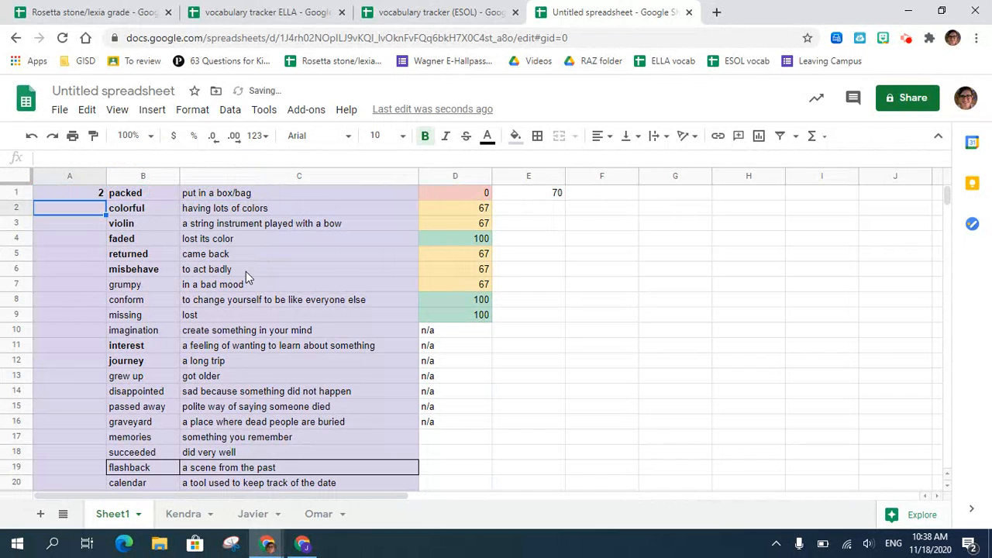
{"action": "left_click", "coordinate": [85, 198]}
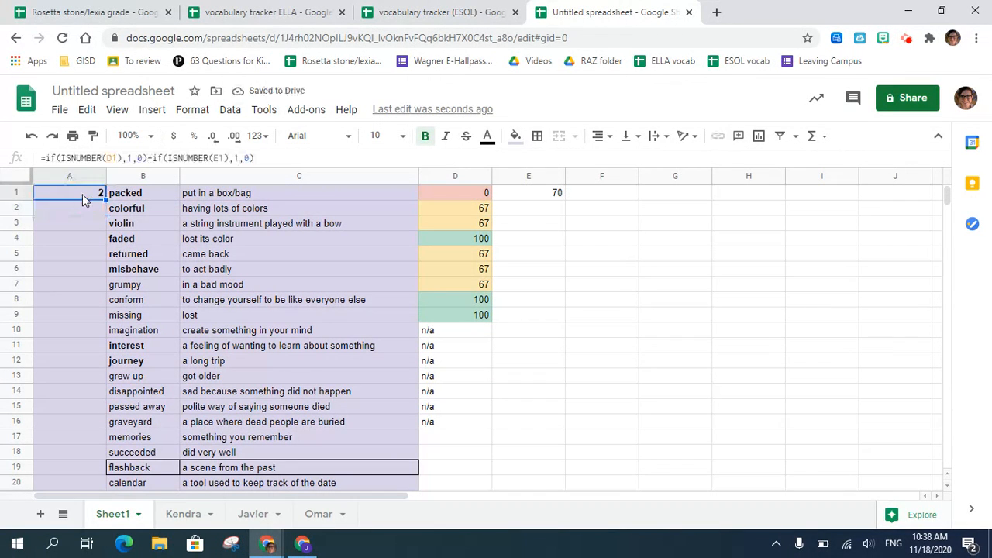
{"action": "left_click_drag", "start_coordinate": [104, 200], "coordinate": [87, 363]}
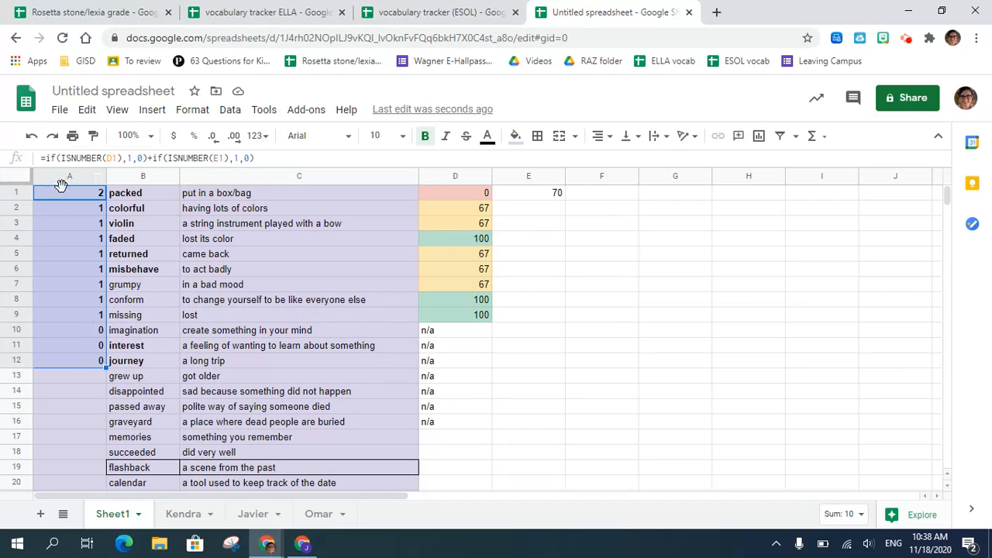
- Add a conditional formatting rule to A1:A12 that shades values greater than or equal to 2 green
{"action": "left_click", "coordinate": [62, 194]}
{"action": "left_click", "coordinate": [92, 361], "text": "shift"}
{"action": "right_click", "coordinate": [92, 361]}
{"action": "scroll", "coordinate": [176, 493], "scroll_direction": "down", "scroll_amount": 2}
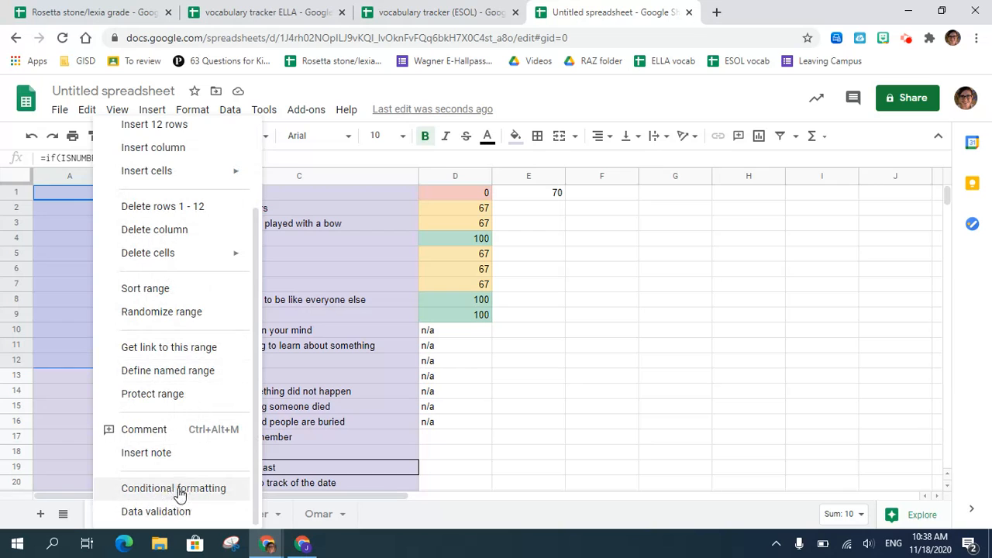
{"action": "left_click", "coordinate": [177, 489]}
{"action": "left_click", "coordinate": [806, 336]}
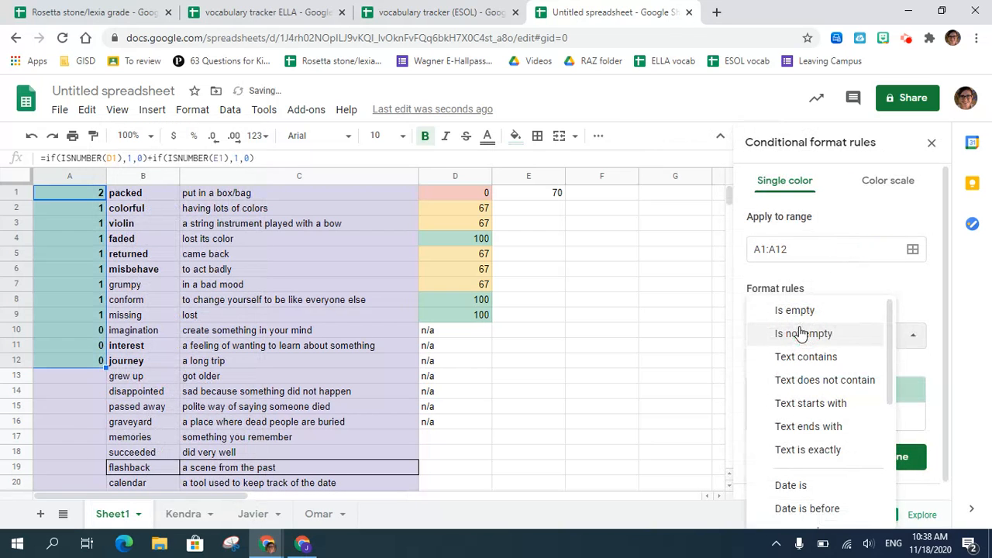
{"action": "scroll", "coordinate": [812, 500], "scroll_direction": "down", "scroll_amount": 3}
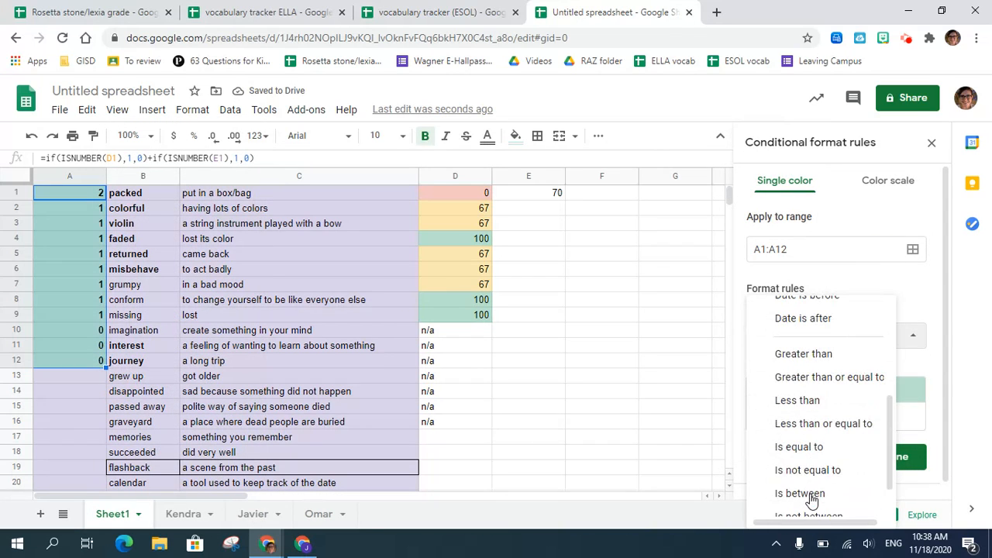
{"action": "left_click", "coordinate": [826, 378]}
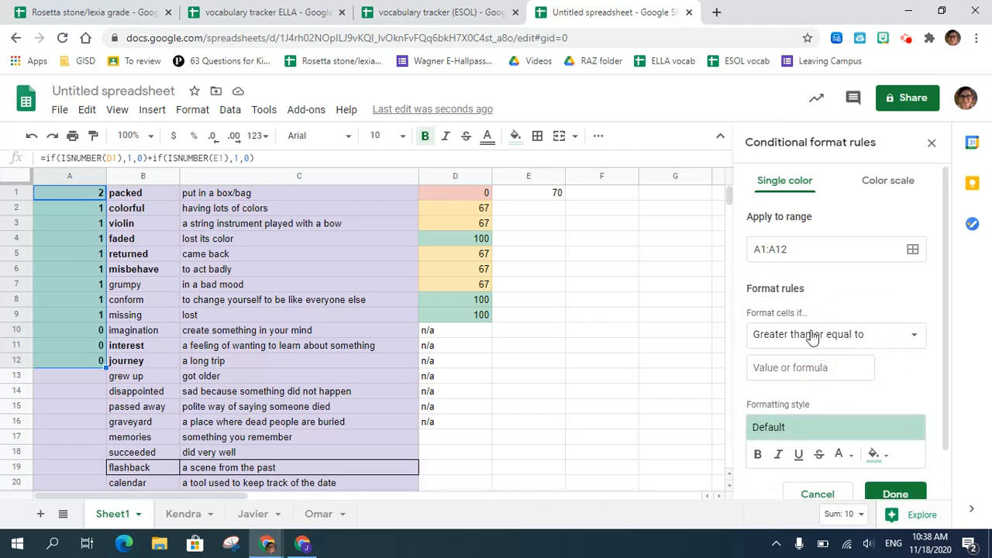
{"action": "left_click", "coordinate": [849, 366]}
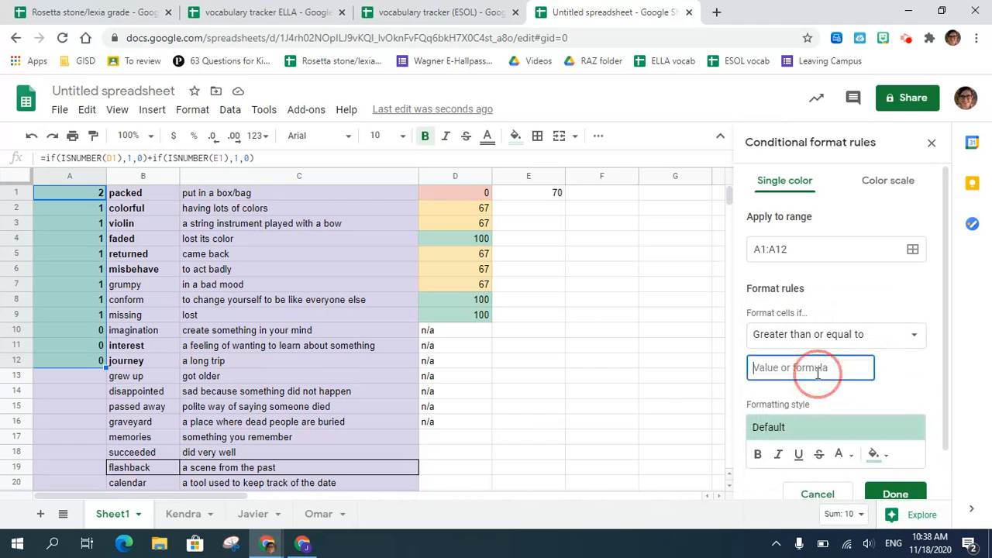
{"action": "type", "text": "2"}
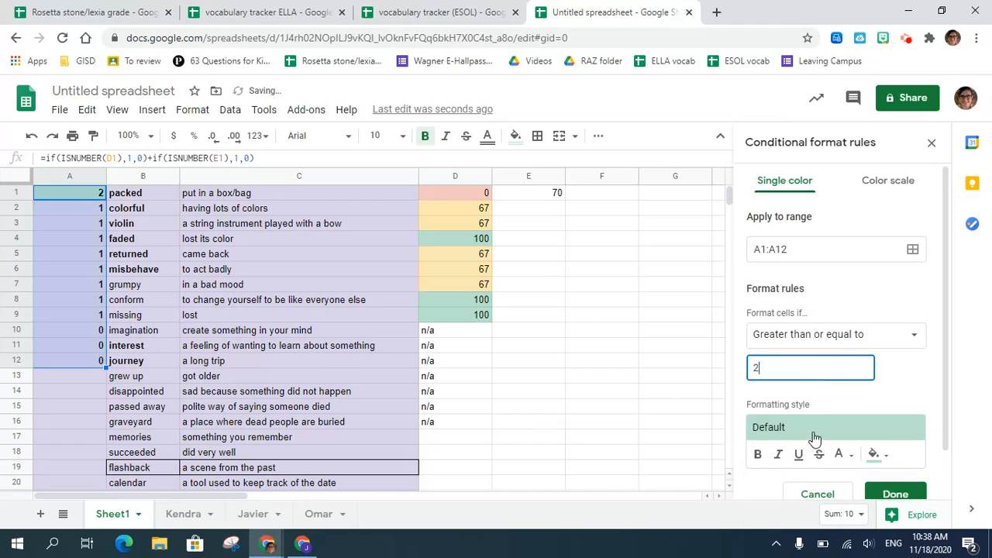
- Add a second conditional formatting rule to A1:A12 that shades values equal to 1 yellow
{"action": "scroll", "coordinate": [813, 436], "scroll_direction": "down", "scroll_amount": 2}
{"action": "left_click", "coordinate": [820, 487]}
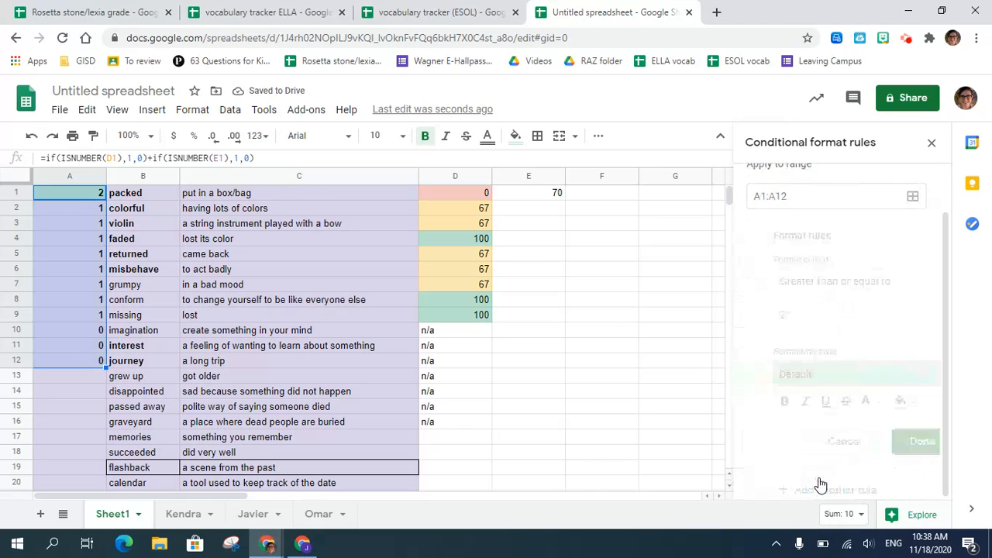
{"action": "left_click", "coordinate": [775, 337]}
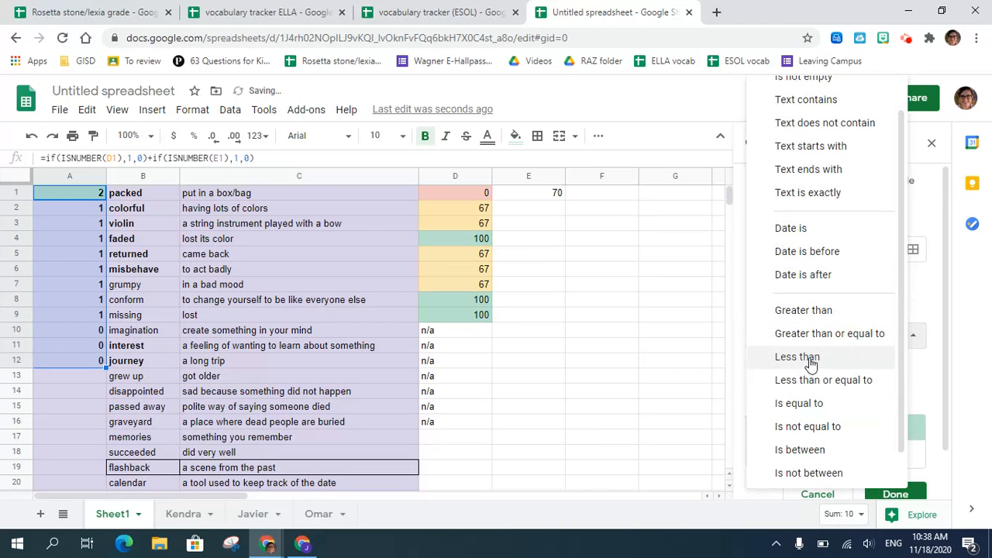
{"action": "left_click", "coordinate": [820, 403]}
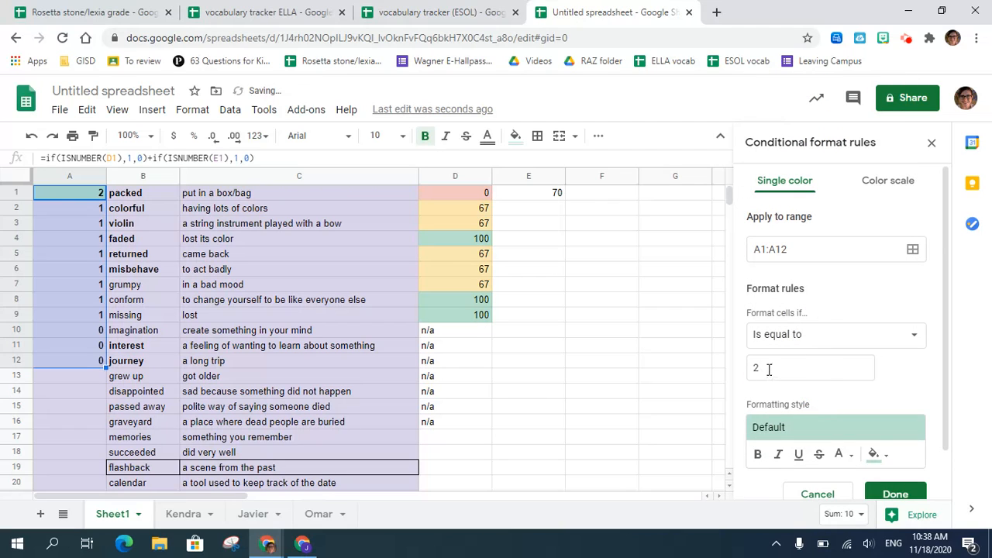
{"action": "left_click", "coordinate": [769, 369]}
{"action": "type", "text": "1"}
{"action": "left_click", "coordinate": [824, 429]}
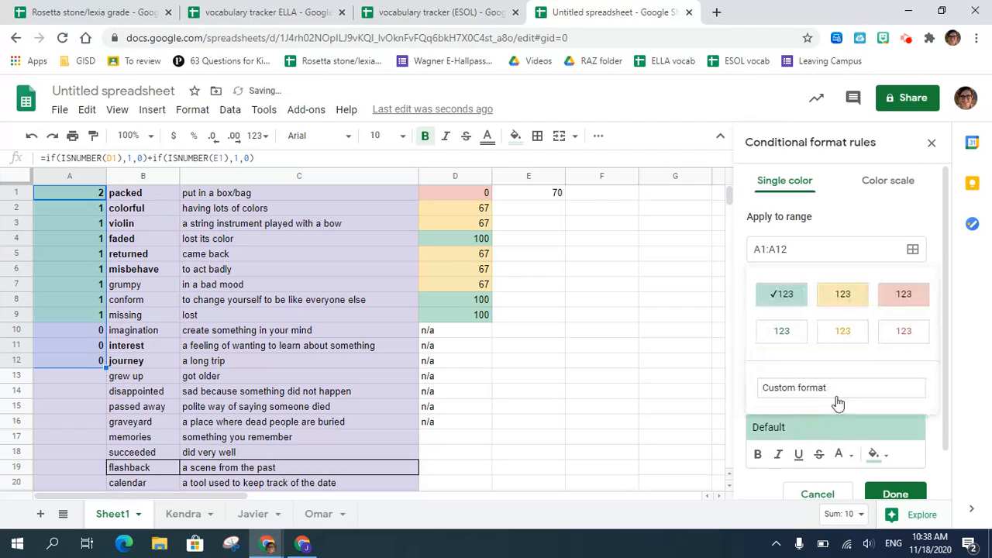
{"action": "left_click", "coordinate": [840, 295]}
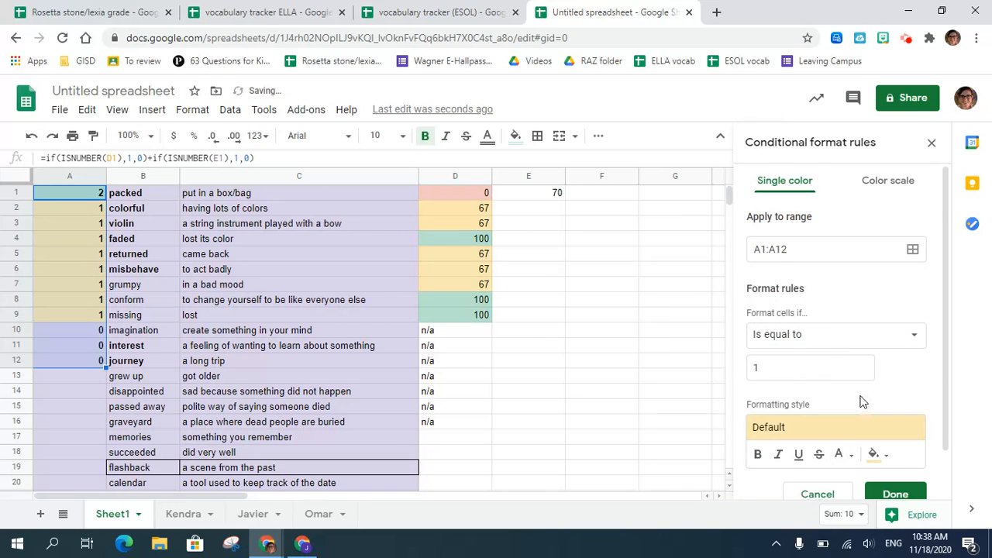
- Add a third conditional formatting rule to A1:A12 that shades values equal to 0 red, and finish the rules
{"action": "scroll", "coordinate": [844, 367], "scroll_direction": "down", "scroll_amount": 1}
{"action": "left_click", "coordinate": [814, 485]}
{"action": "left_click", "coordinate": [821, 336]}
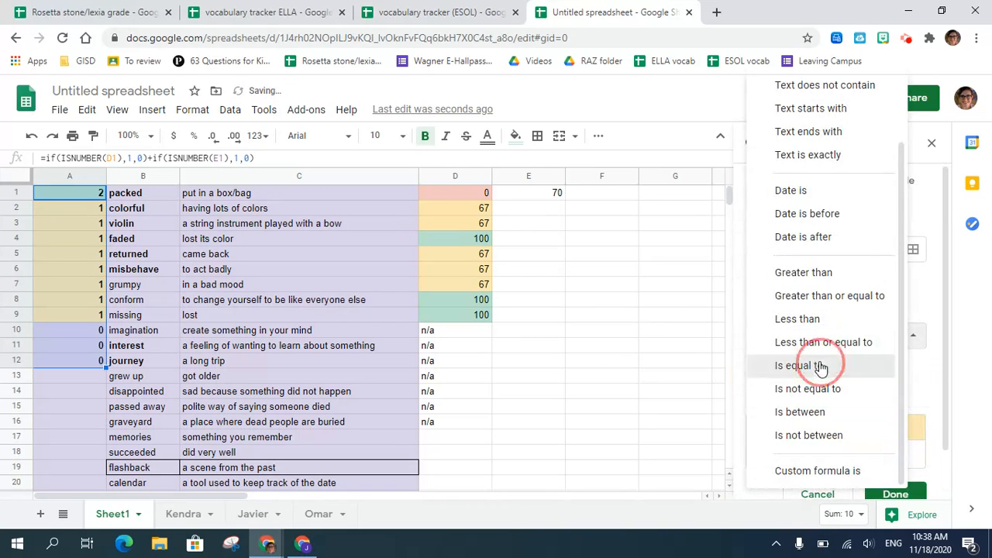
{"action": "left_click", "coordinate": [806, 366]}
{"action": "left_click", "coordinate": [789, 370]}
{"action": "key", "text": "BackSpace"}
{"action": "type", "text": "0"}
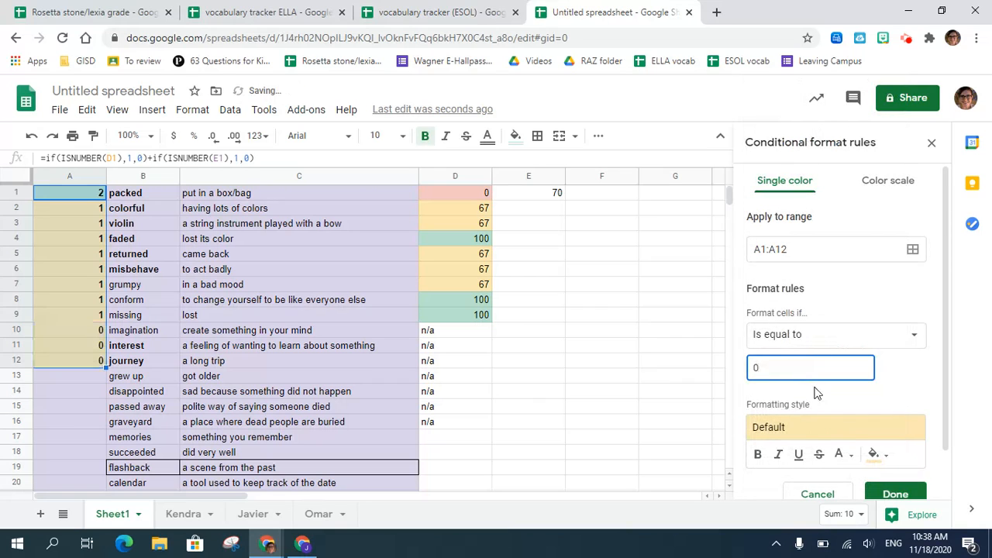
{"action": "left_click", "coordinate": [826, 427]}
{"action": "left_click", "coordinate": [913, 293]}
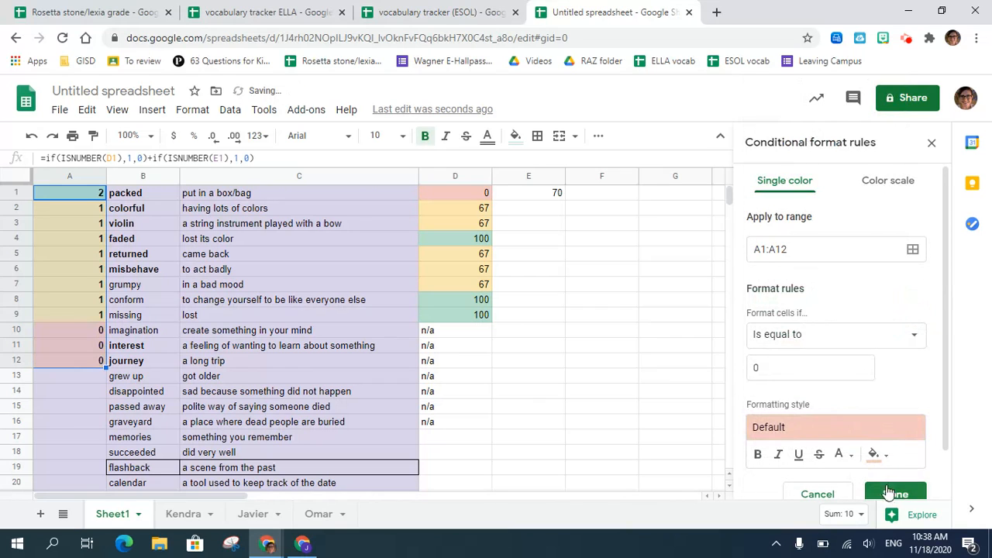
{"action": "left_click", "coordinate": [888, 493]}
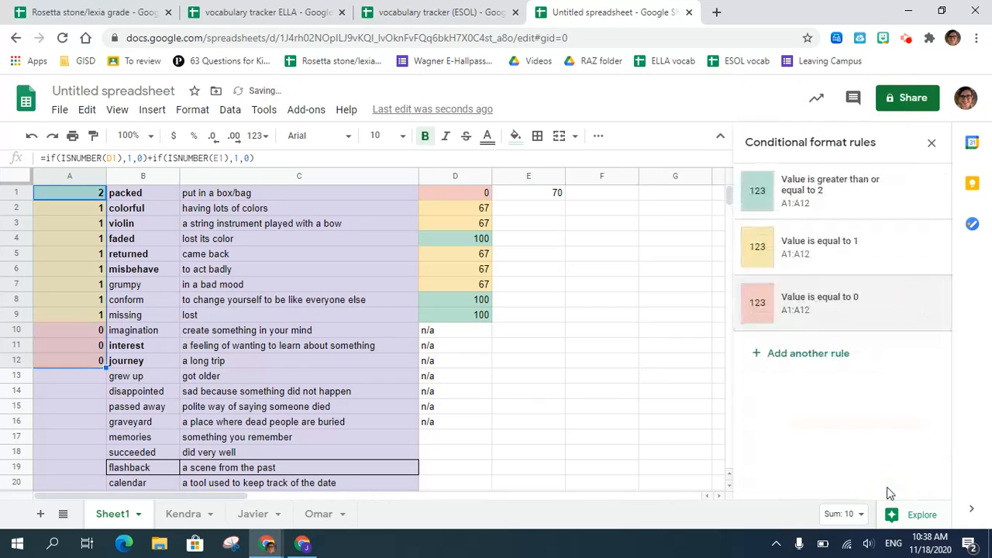
{"action": "left_click", "coordinate": [524, 380]}
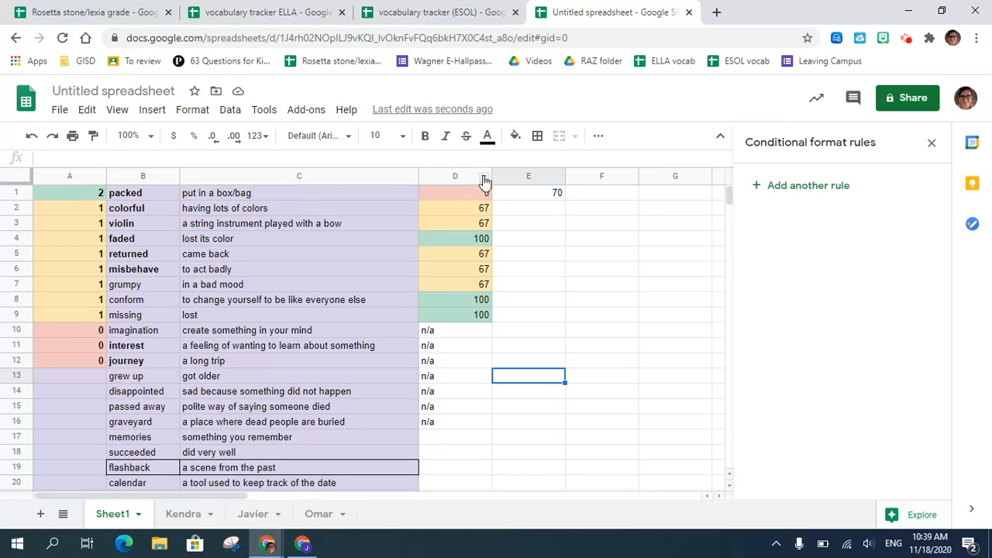
- In the vocabulary tracker (ESOL) spreadsheet, examine the average formula in column A and the colour-coded averages and test counts down the word list
{"action": "left_click", "coordinate": [402, 19]}
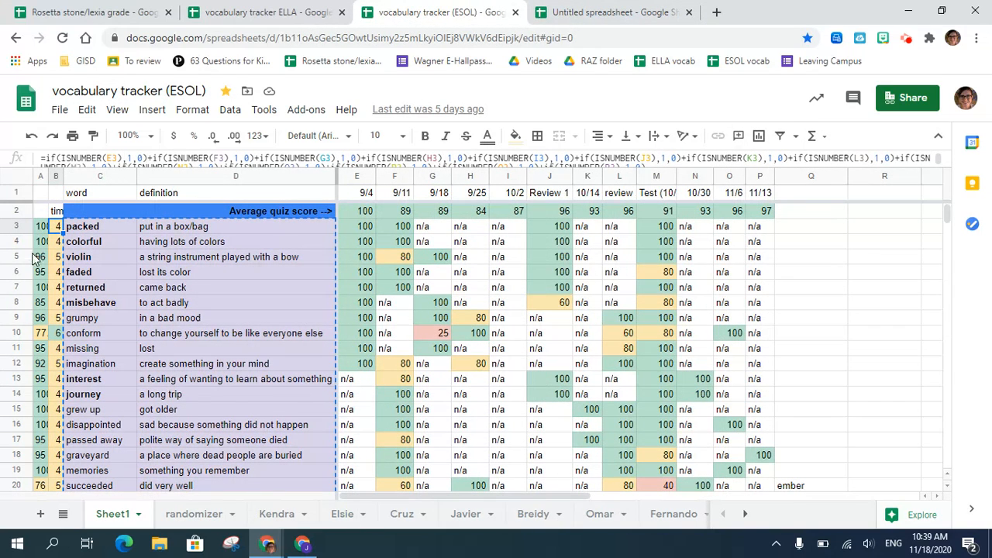
{"action": "left_click", "coordinate": [43, 227]}
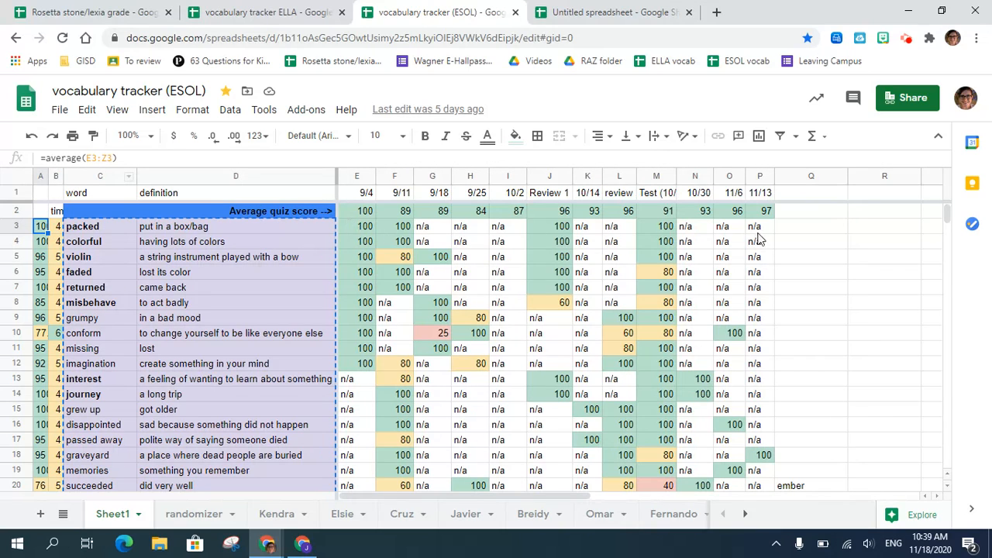
{"action": "left_click", "coordinate": [11, 353]}
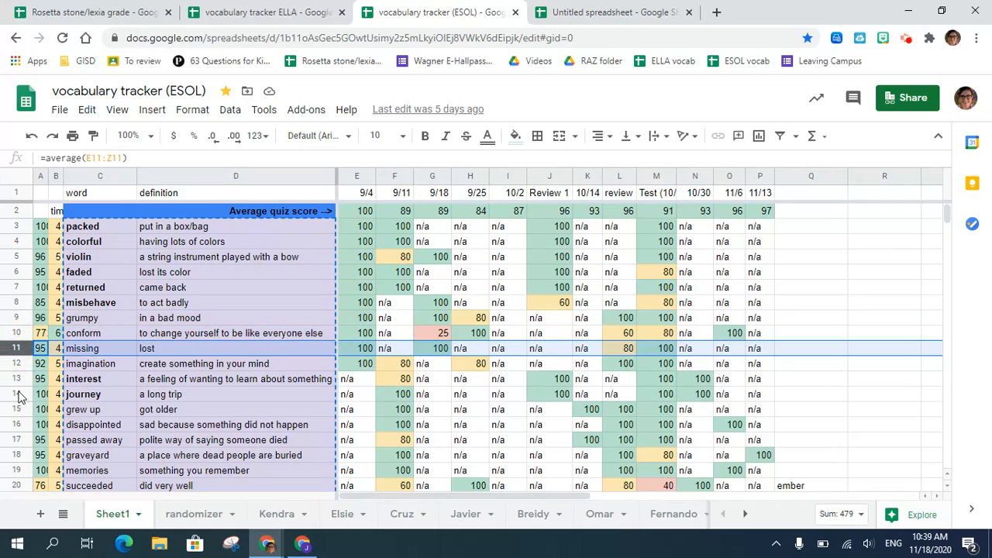
{"action": "scroll", "coordinate": [56, 351], "scroll_direction": "down", "scroll_amount": 5}
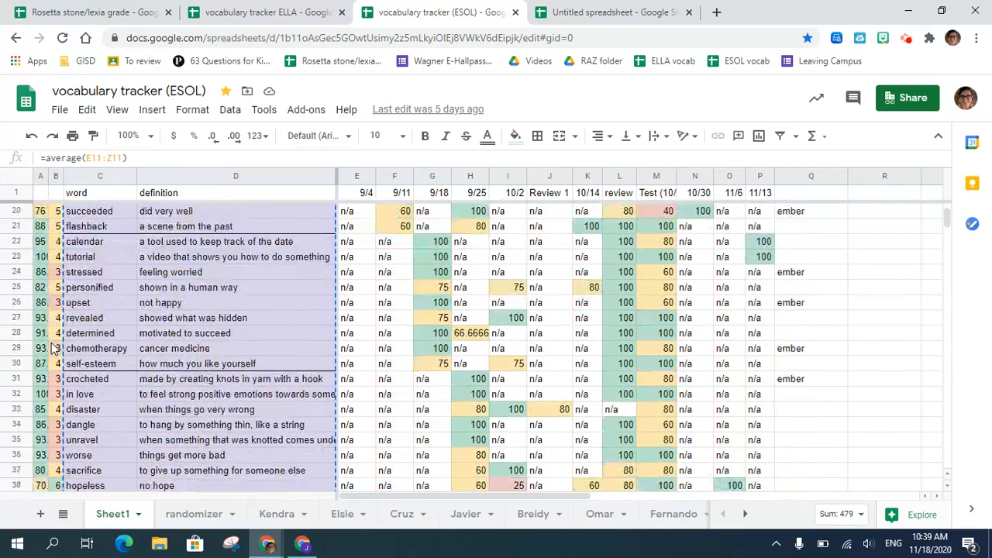
{"action": "scroll", "coordinate": [54, 349], "scroll_direction": "down", "scroll_amount": 6}
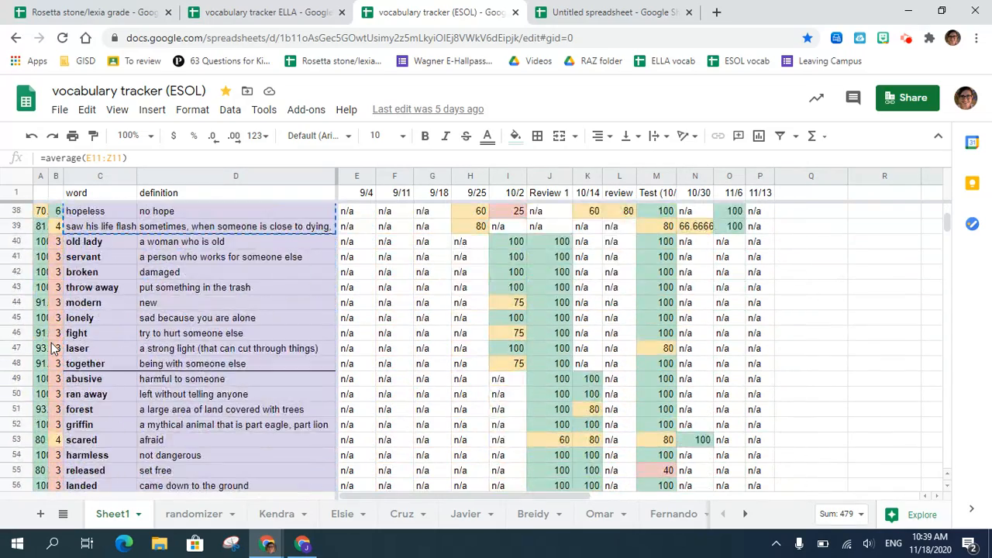
{"action": "scroll", "coordinate": [54, 348], "scroll_direction": "up", "scroll_amount": 1}
{"action": "scroll", "coordinate": [54, 348], "scroll_direction": "down", "scroll_amount": 9}
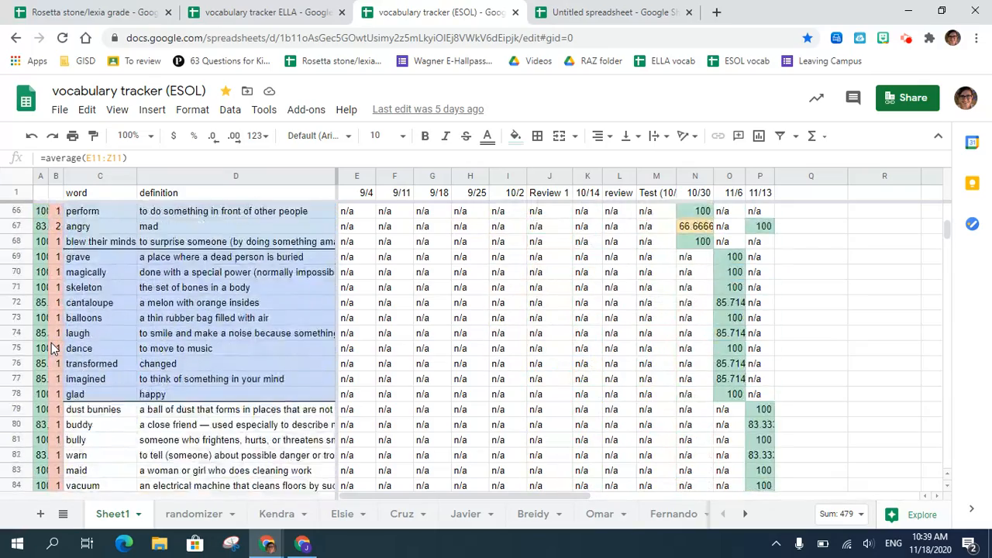
{"action": "scroll", "coordinate": [52, 348], "scroll_direction": "down", "scroll_amount": 1}
{"action": "scroll", "coordinate": [53, 348], "scroll_direction": "up", "scroll_amount": 10}
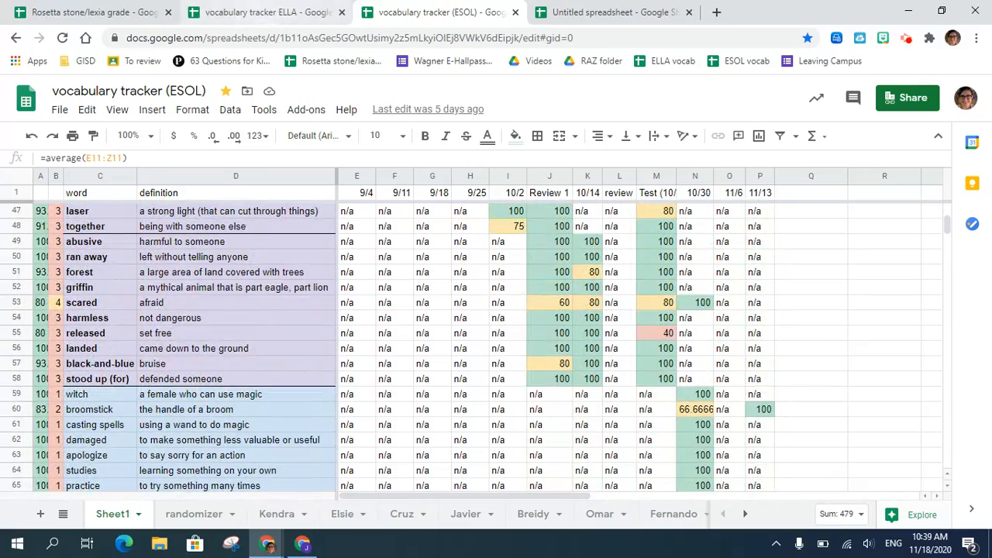
{"action": "scroll", "coordinate": [89, 389], "scroll_direction": "up", "scroll_amount": 10}
- Switch to the vocabulary tracker ELLA spreadsheet and review the colour-coded word averages, test counts and quiz scores throughout the list
{"action": "left_click", "coordinate": [227, 8]}
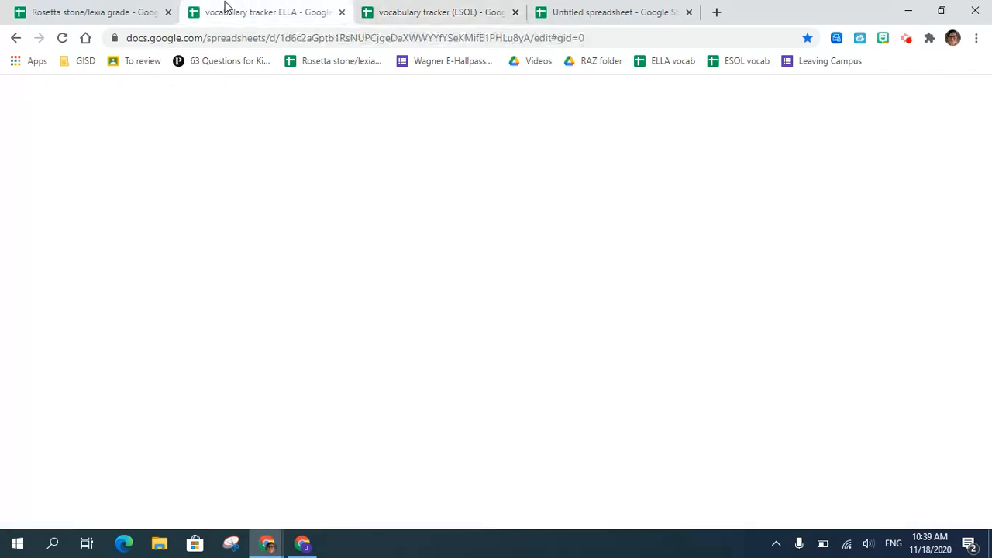
{"action": "scroll", "coordinate": [59, 347], "scroll_direction": "down", "scroll_amount": 1}
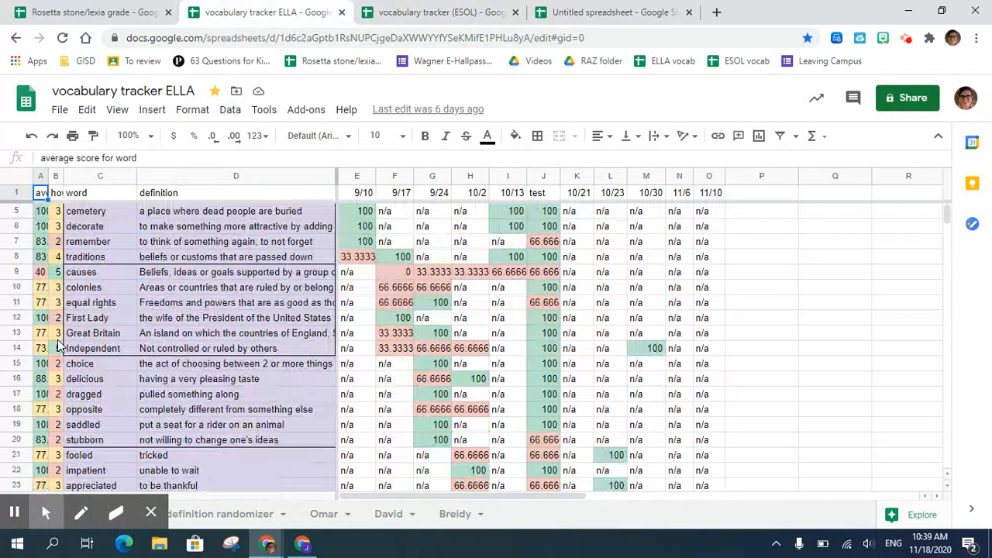
{"action": "scroll", "coordinate": [59, 346], "scroll_direction": "down", "scroll_amount": 1}
{"action": "scroll", "coordinate": [59, 346], "scroll_direction": "up", "scroll_amount": 2}
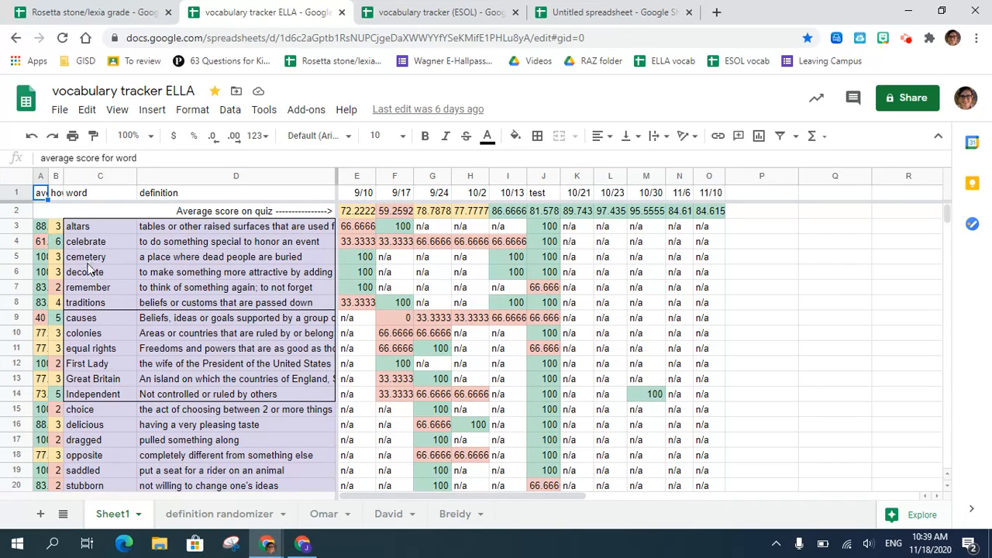
{"action": "scroll", "coordinate": [58, 378], "scroll_direction": "down", "scroll_amount": 4}
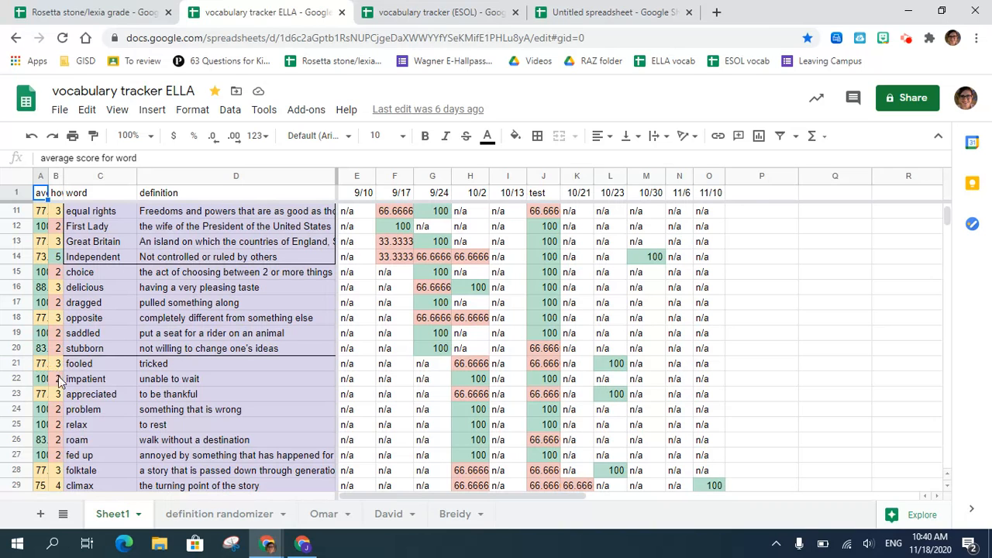
{"action": "scroll", "coordinate": [52, 334], "scroll_direction": "up", "scroll_amount": 2}
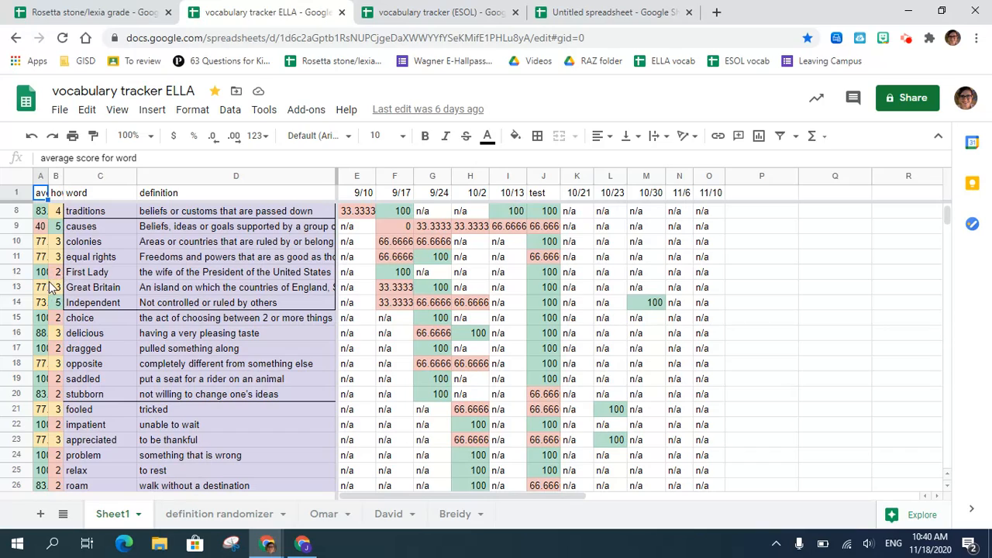
{"action": "scroll", "coordinate": [49, 287], "scroll_direction": "up", "scroll_amount": 2}
{"action": "scroll", "coordinate": [49, 287], "scroll_direction": "down", "scroll_amount": 7}
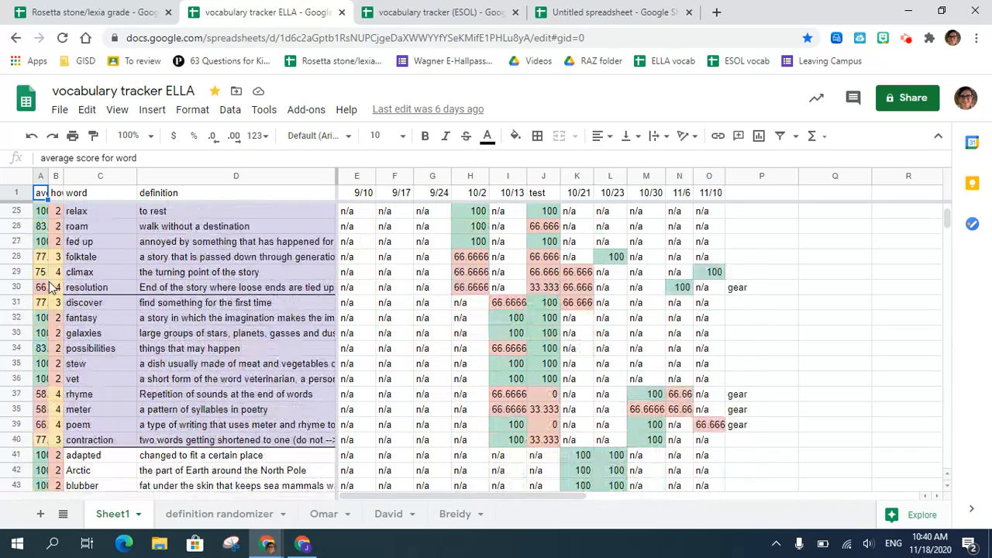
{"action": "scroll", "coordinate": [49, 287], "scroll_direction": "down", "scroll_amount": 1}
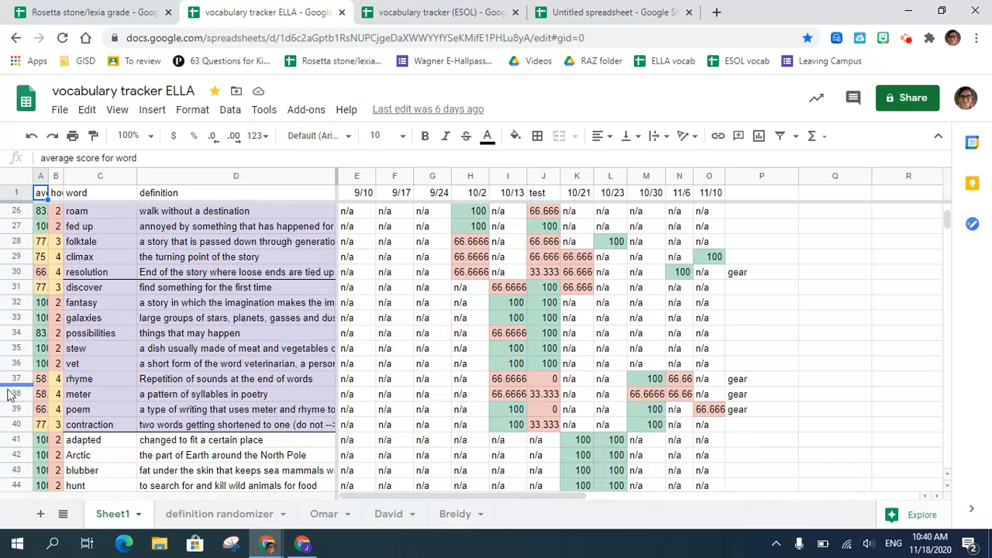
{"action": "scroll", "coordinate": [49, 420], "scroll_direction": "down", "scroll_amount": 4}
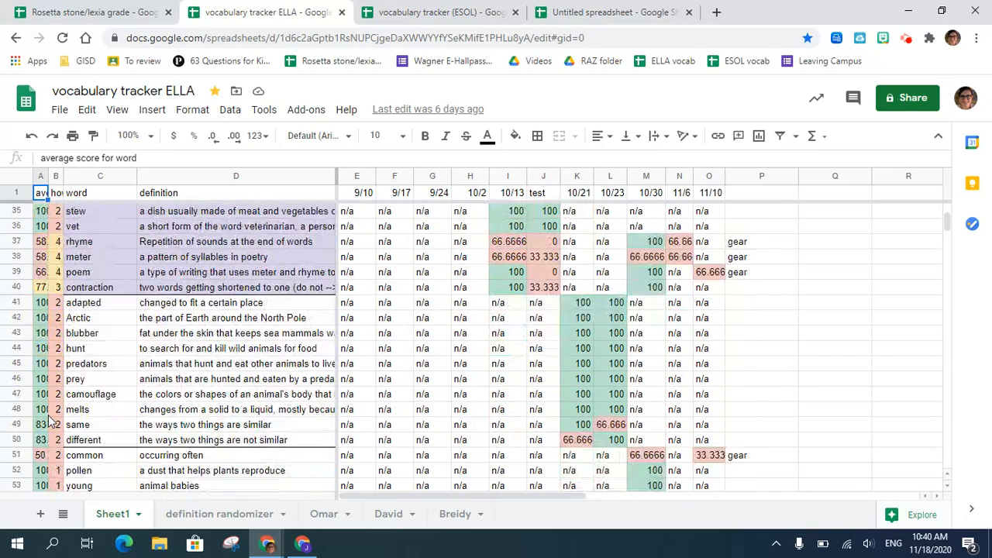
{"action": "scroll", "coordinate": [49, 420], "scroll_direction": "down", "scroll_amount": 3}
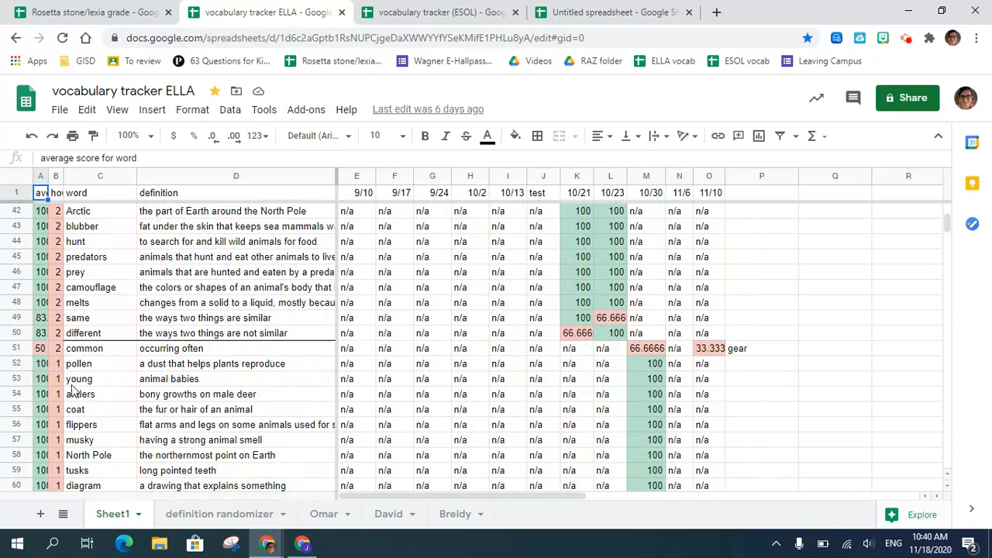
{"action": "scroll", "coordinate": [69, 388], "scroll_direction": "down", "scroll_amount": 12}
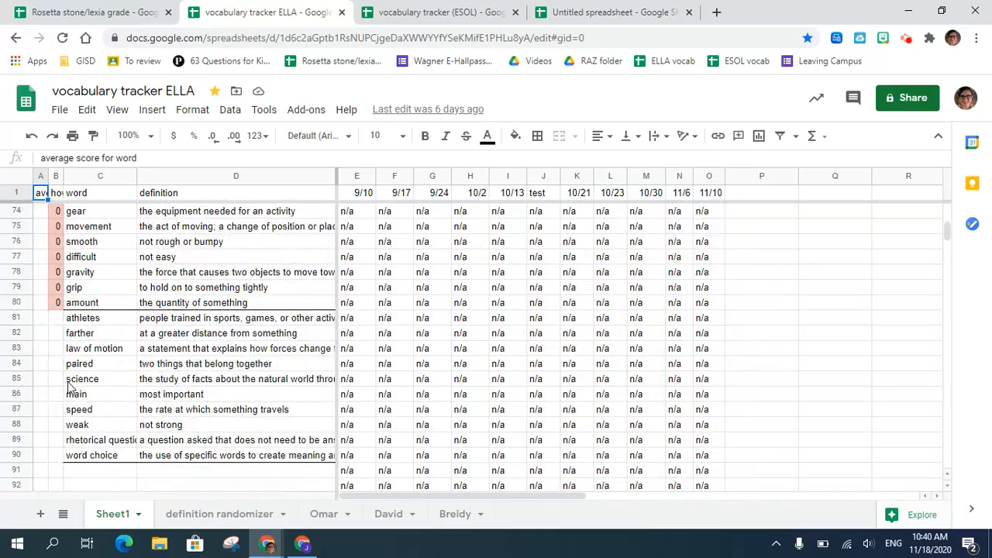
{"action": "scroll", "coordinate": [70, 388], "scroll_direction": "up", "scroll_amount": 20}
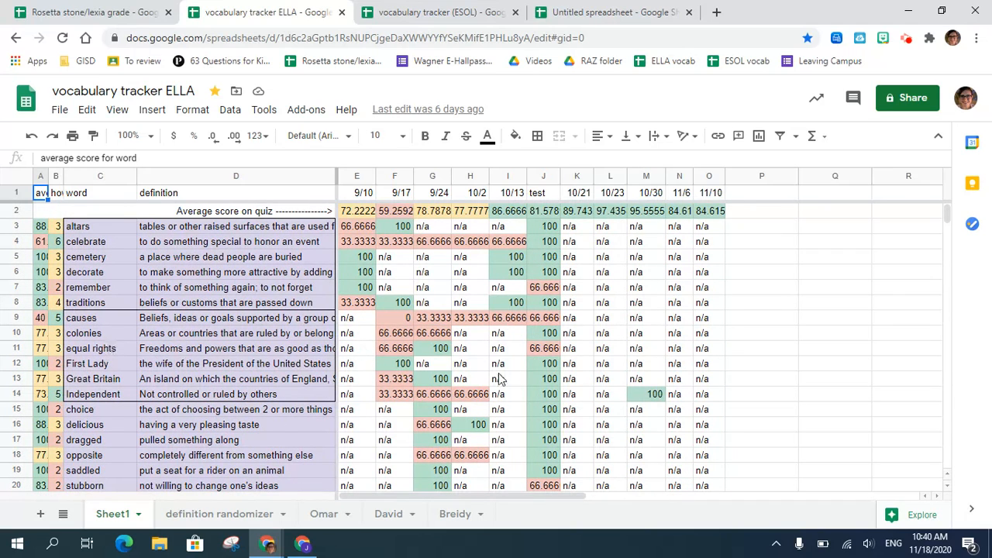
{"action": "scroll", "coordinate": [480, 411], "scroll_direction": "down", "scroll_amount": 4}
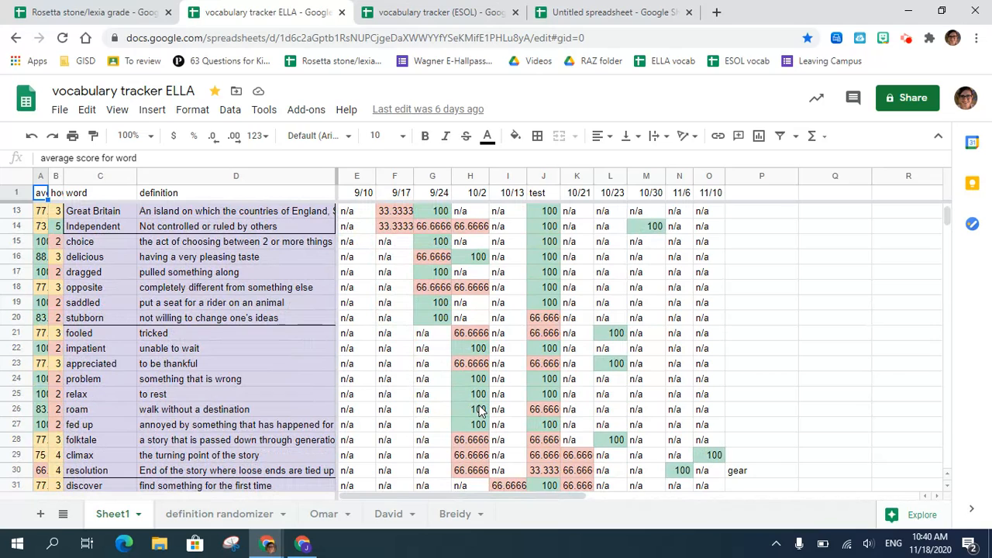